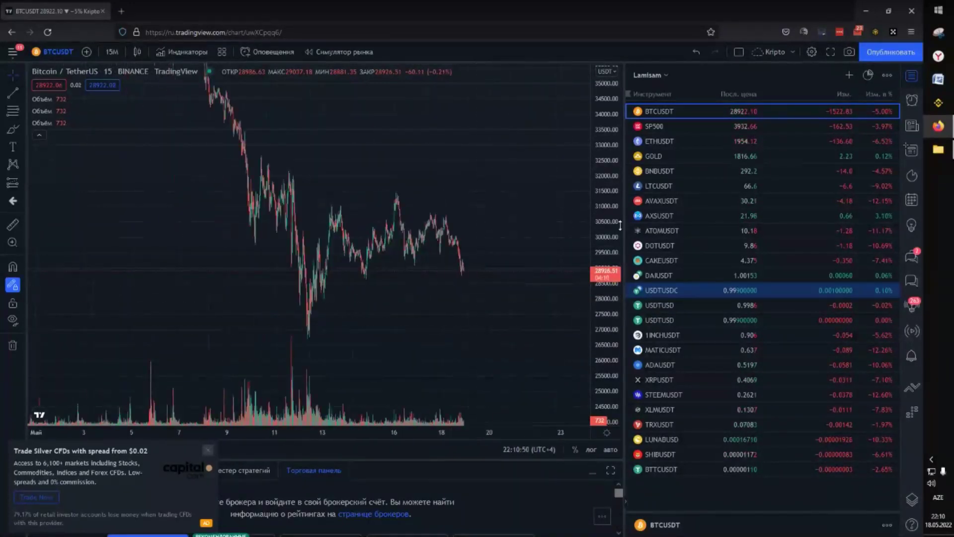
- Examine the recent price movement on the 15-minute BTCUSDT chart, focusing on the latest decline
drag(610, 200, 611, 234)
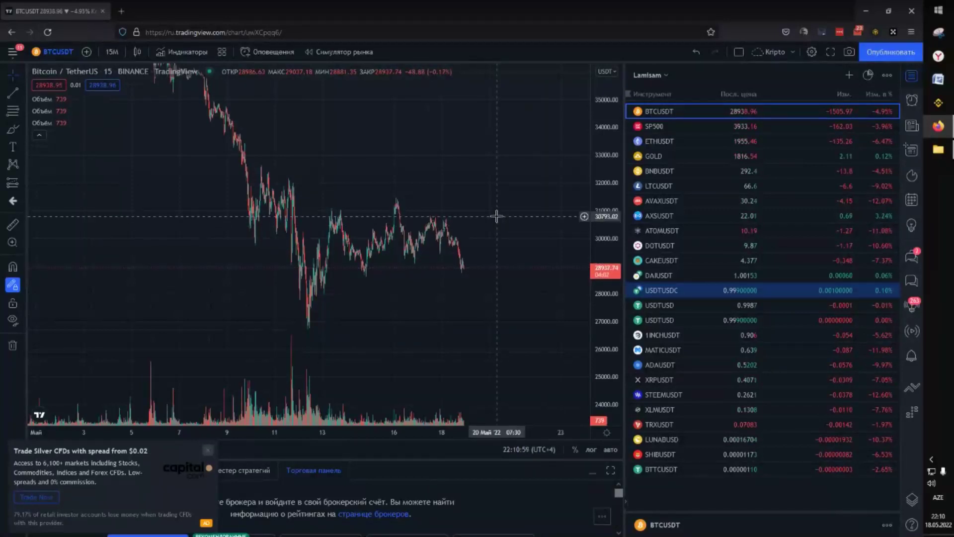
click(112, 52)
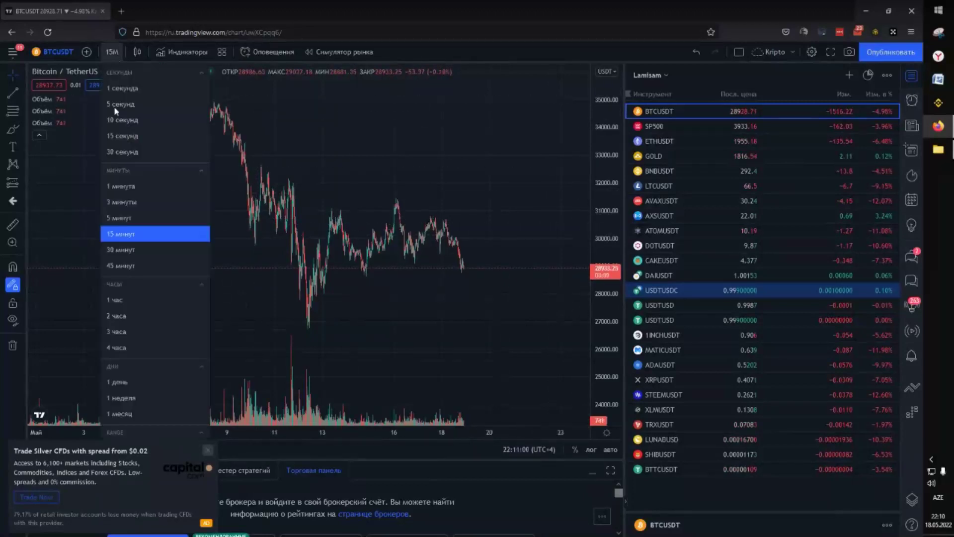
click(564, 266)
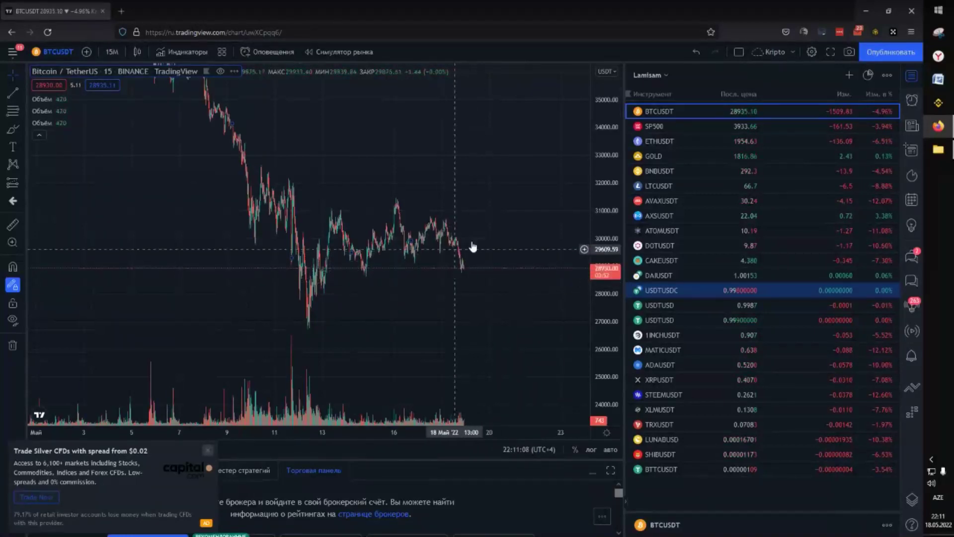
scroll(572, 266, up, 1)
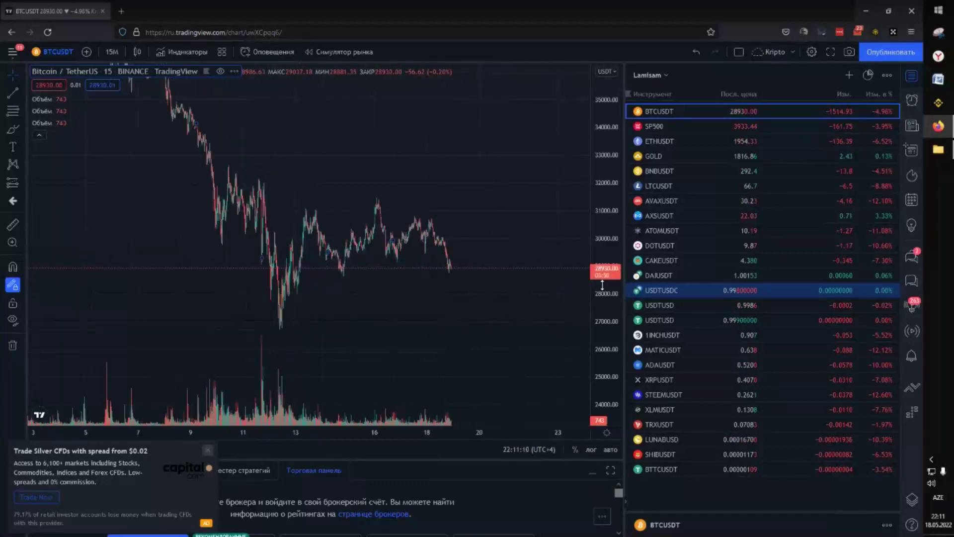
drag(600, 264, 604, 243)
scroll(473, 304, up, 2)
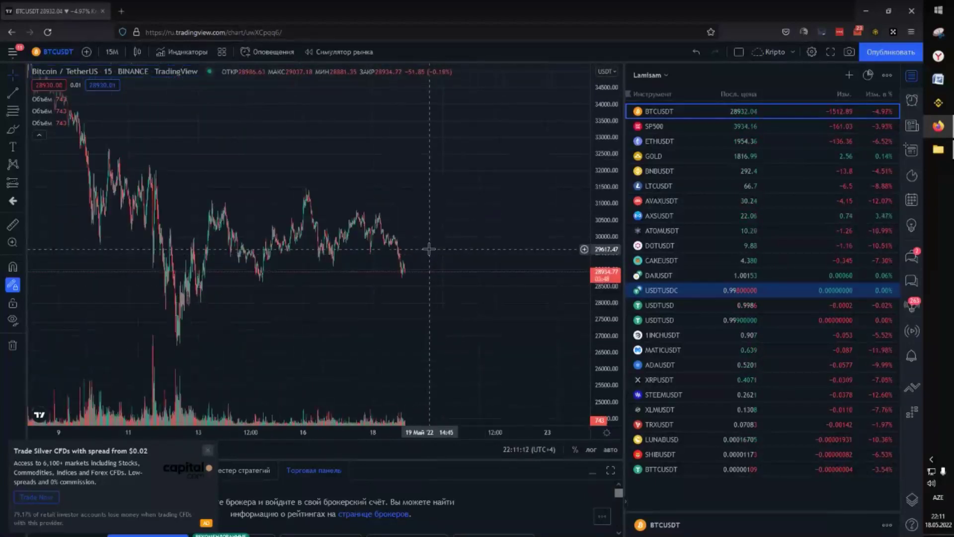
scroll(460, 248, up, 2)
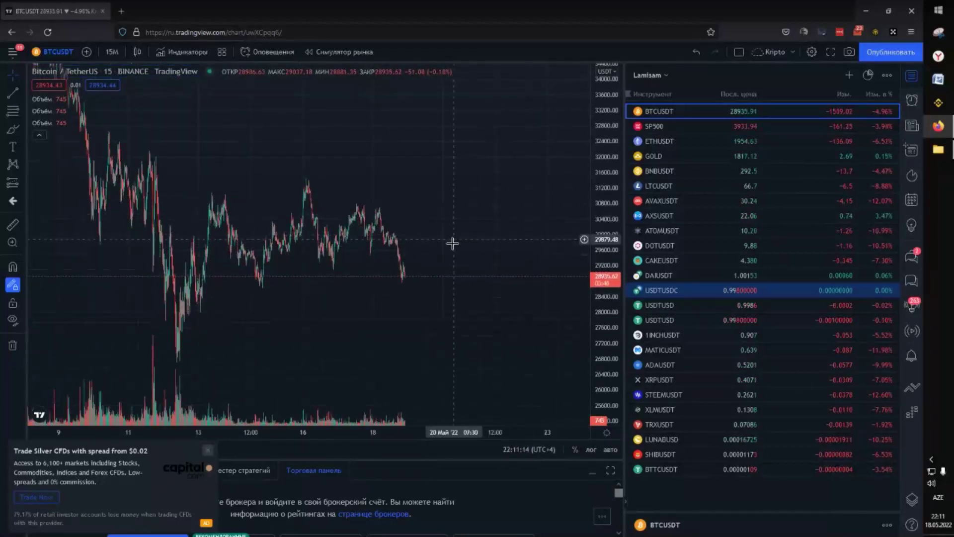
drag(447, 253, 480, 247)
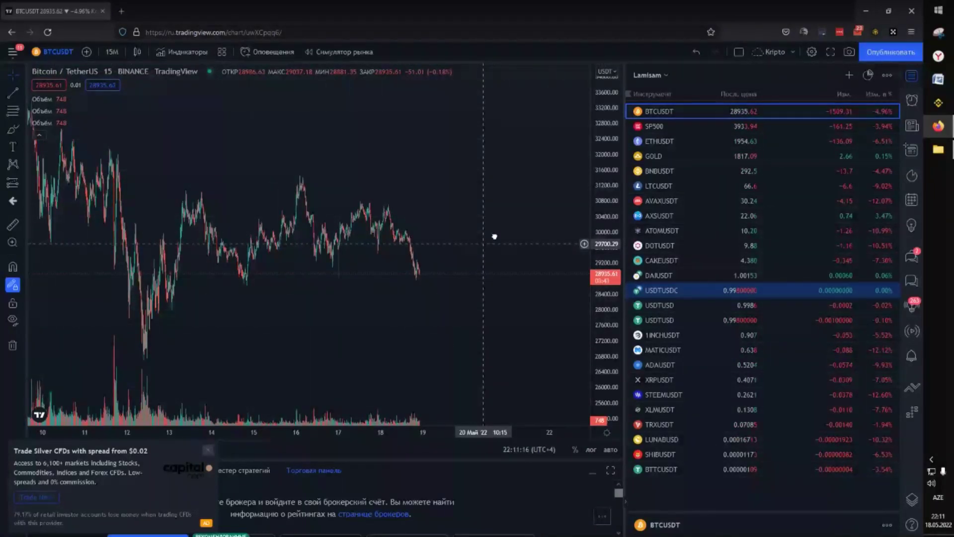
drag(495, 236, 500, 228)
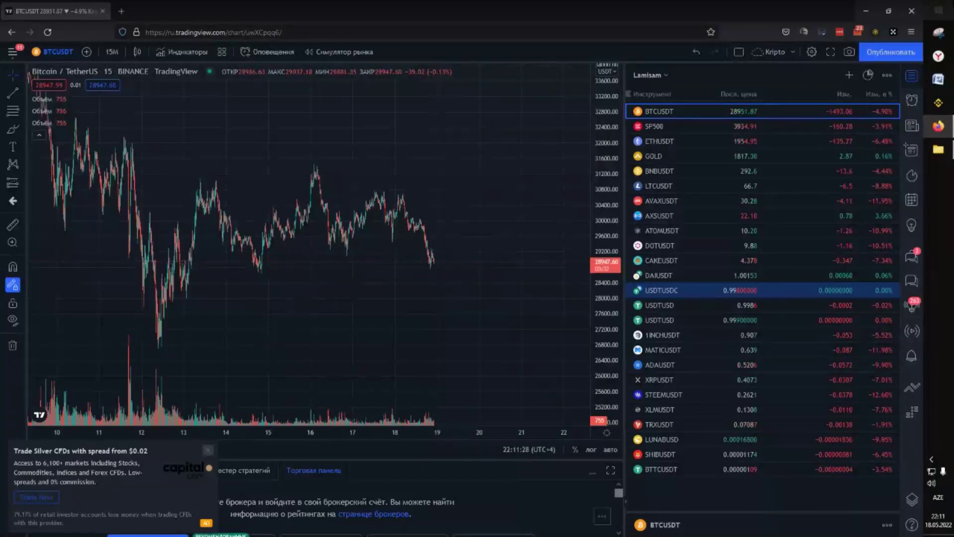
- Find and launch Excel from the system search to get a blank workbook
click(939, 11)
text(ex)
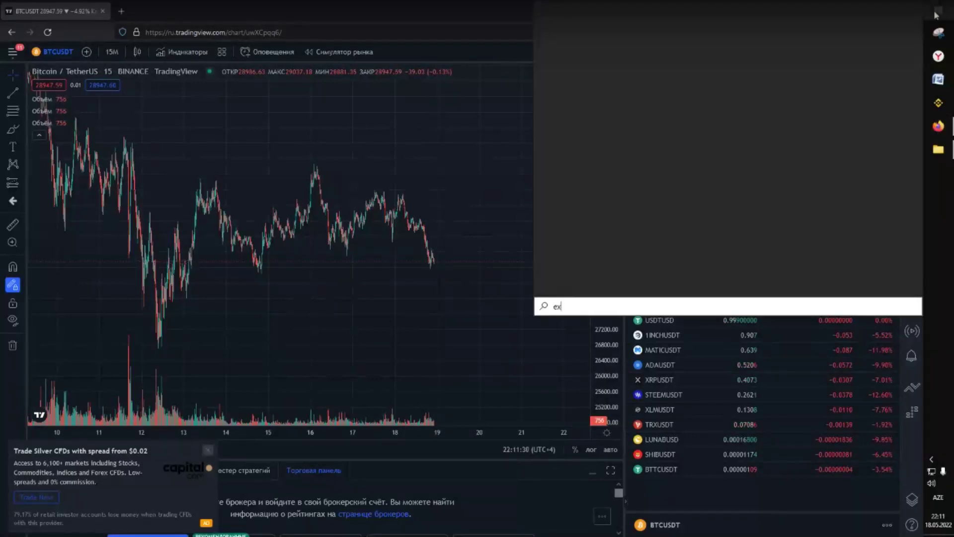
key(Return)
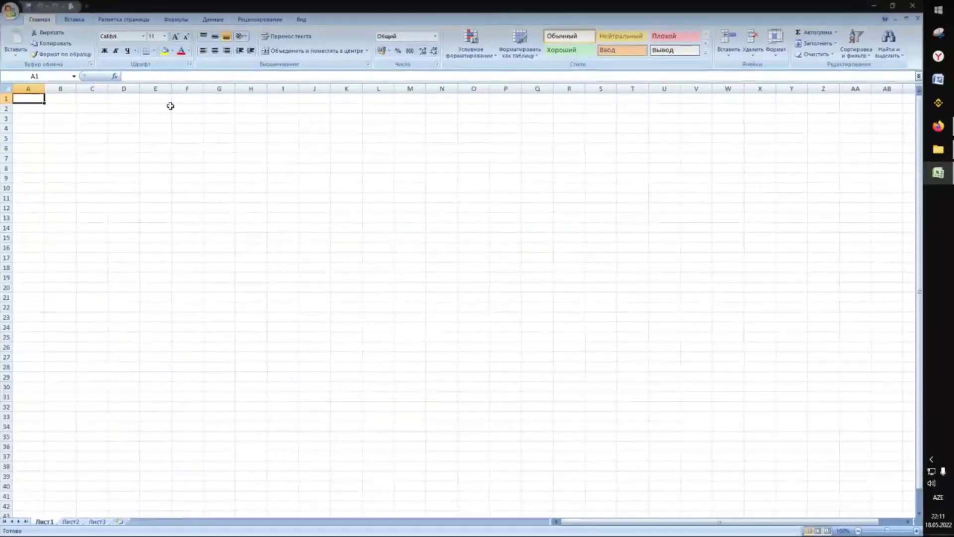
- Enter 10 in cell A2 and the coin name DOT as the heading in cell A1
click(28, 108)
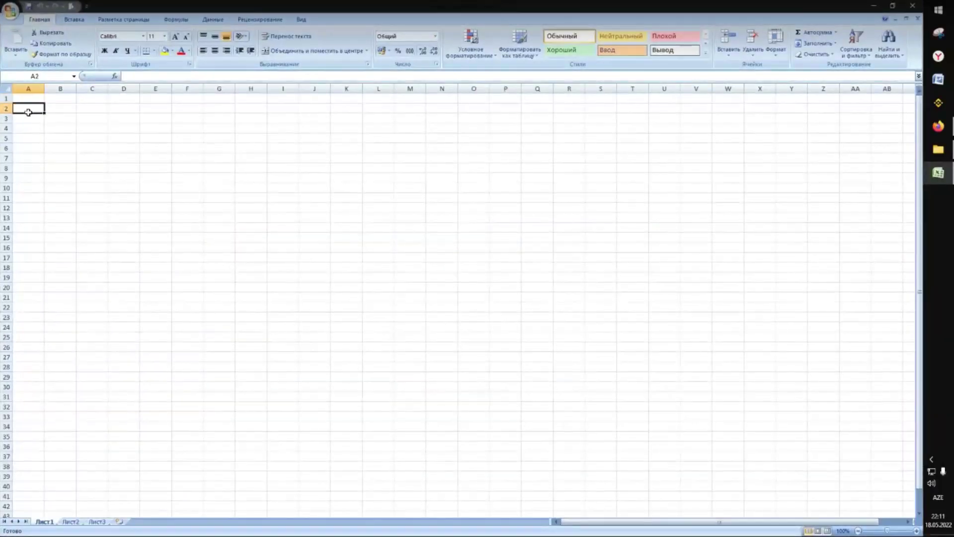
ctrl+scroll(51, 142, up, 5)
key(Right)
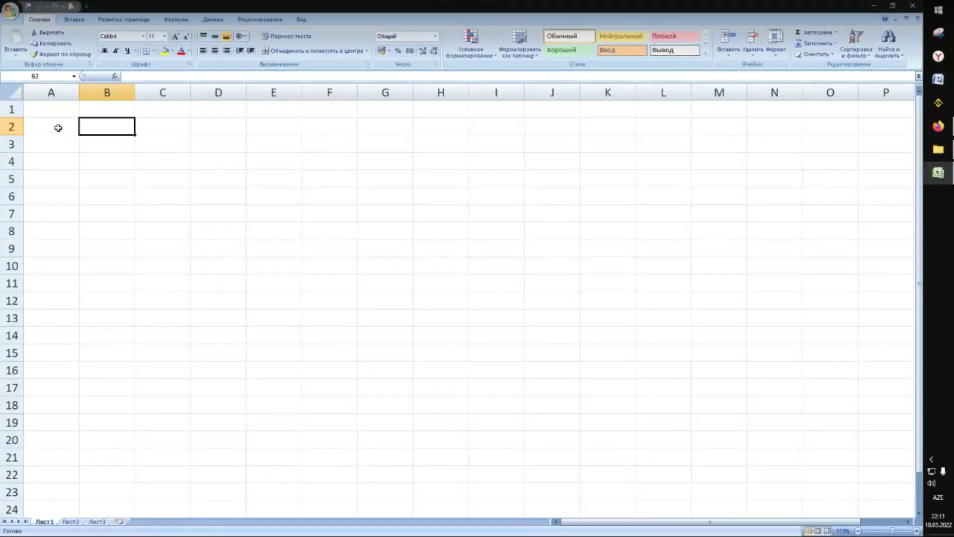
key(Left)
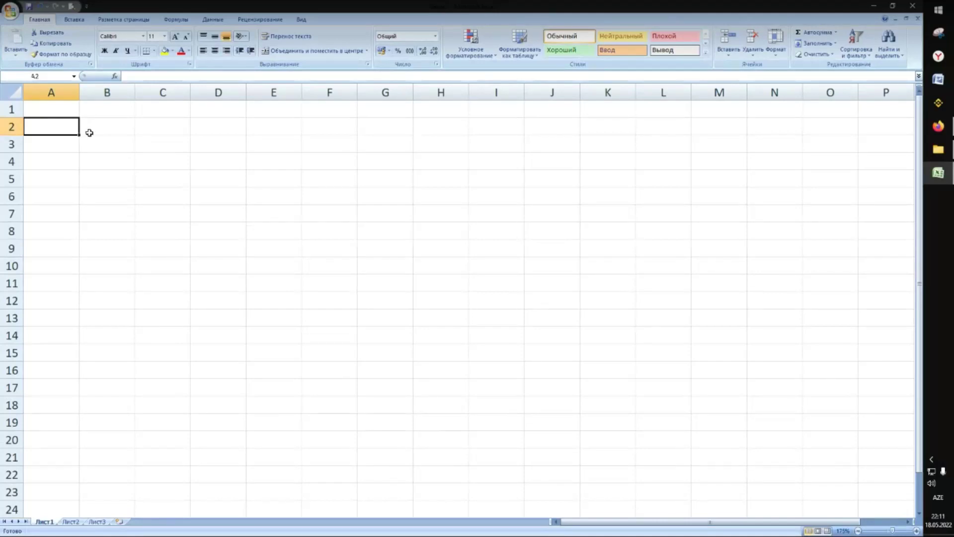
click(46, 114)
click(49, 127)
text(10)
key(Right)
key(Left)
key(Up)
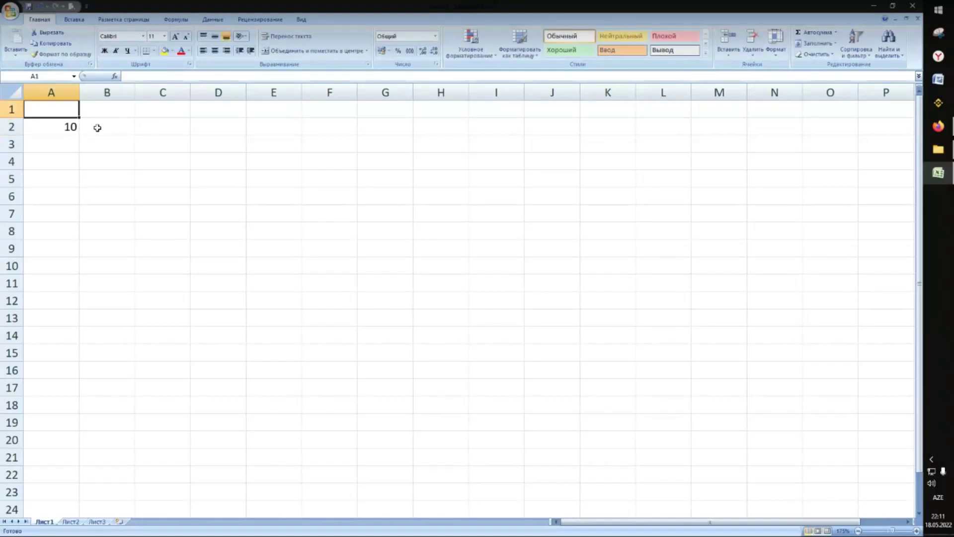
text(DOT)
key(Right)
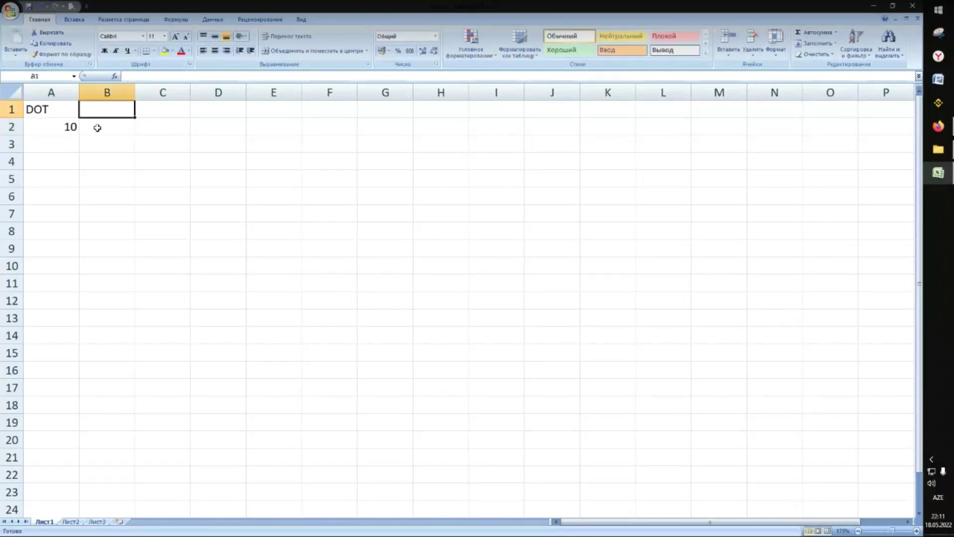
- Enter 15 in cell B2 beside the DOT quantity
click(98, 128)
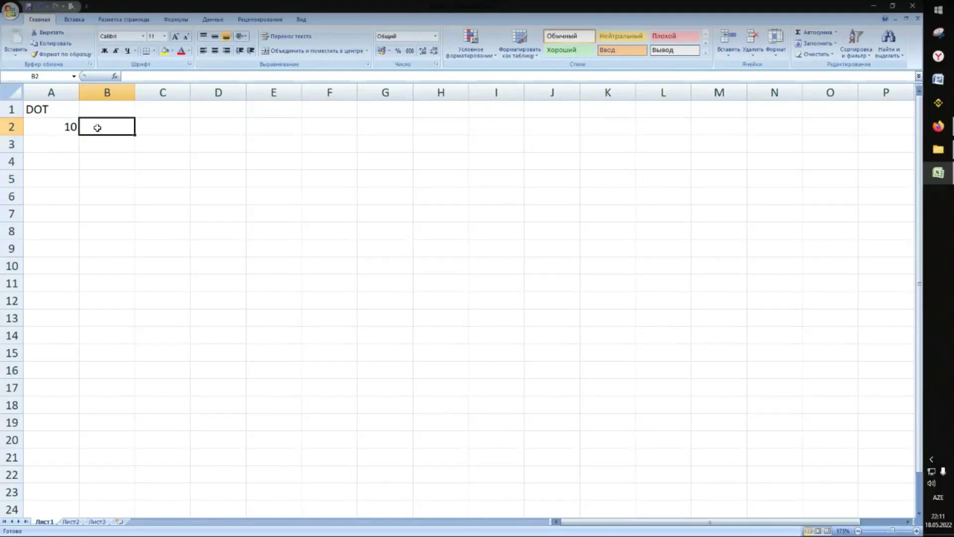
text(15)
key(Return)
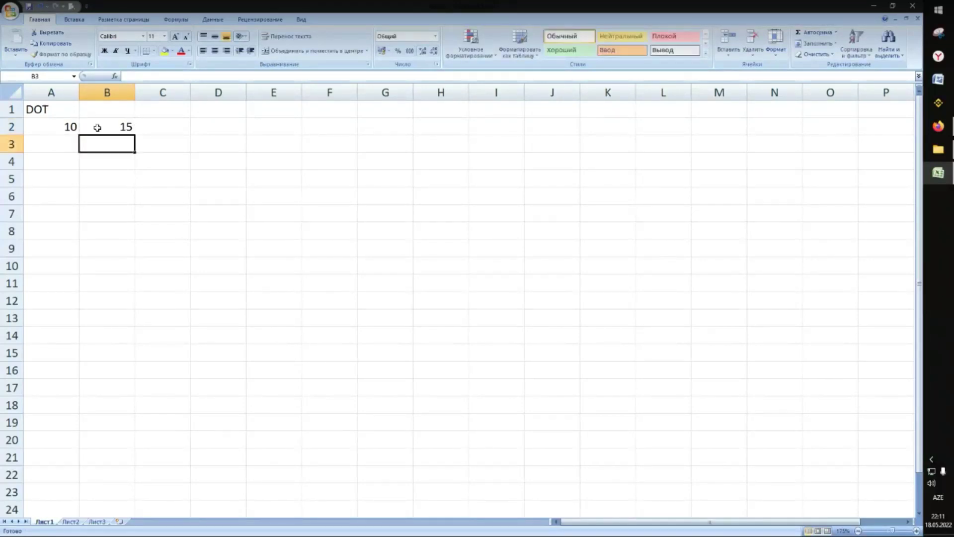
- Enter a formula in cell C2 that multiplies A2 by B2
click(97, 127)
key(Right)
text(=)
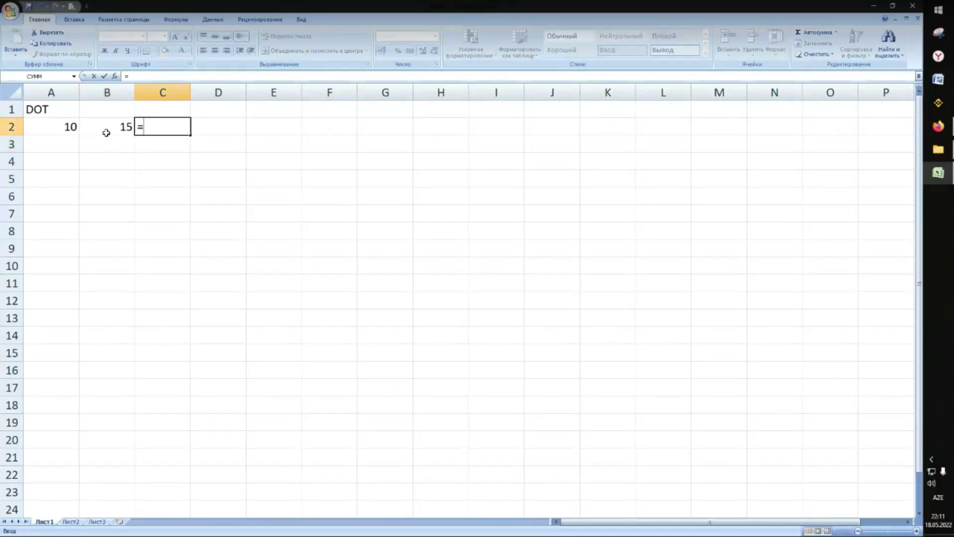
click(68, 127)
text(*)
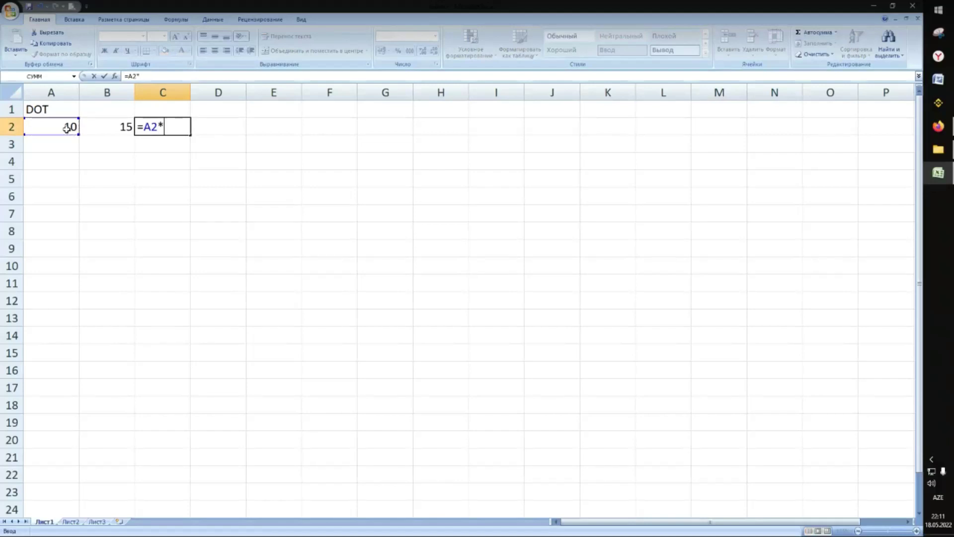
click(100, 128)
key(Return)
click(183, 127)
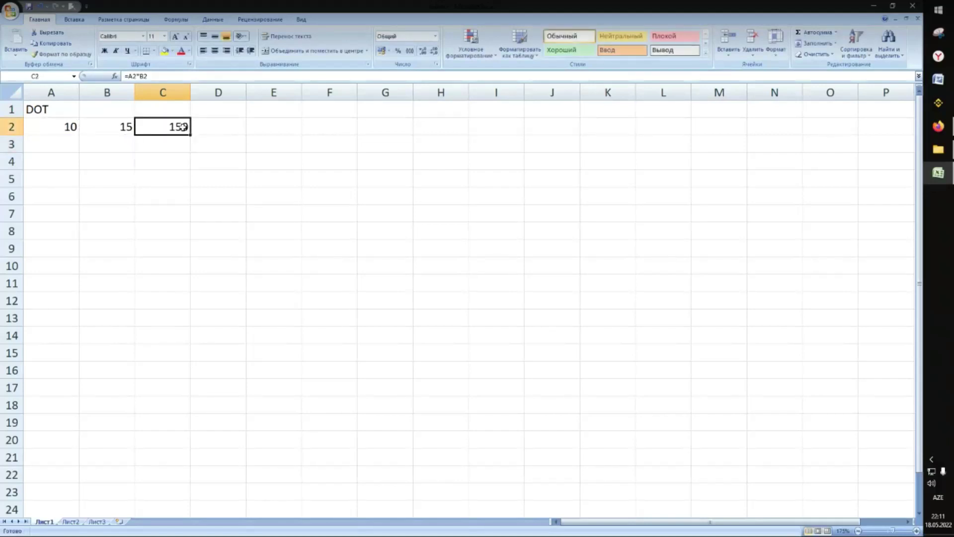
- Fill the second DOT row with 10 in cell B3 and 10 in cell A3
click(62, 129)
click(61, 144)
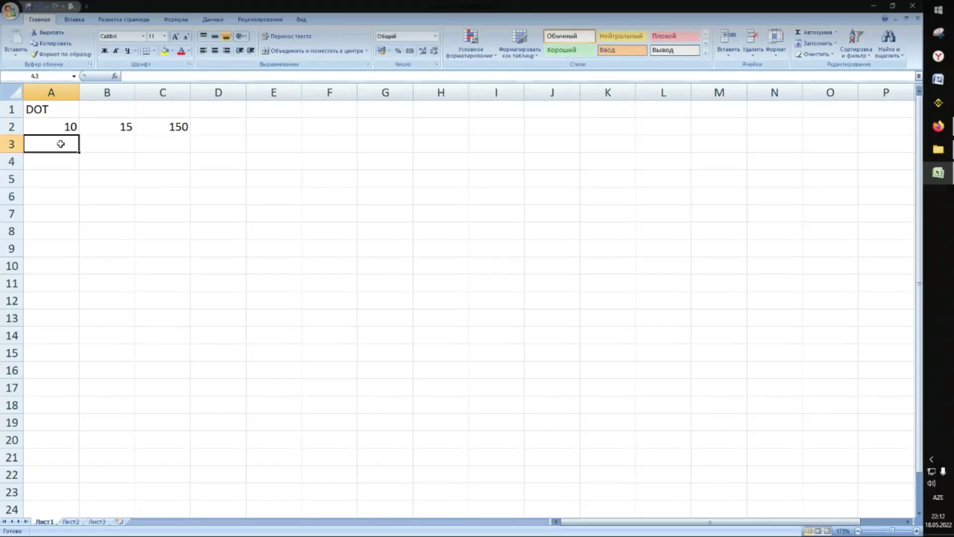
click(109, 143)
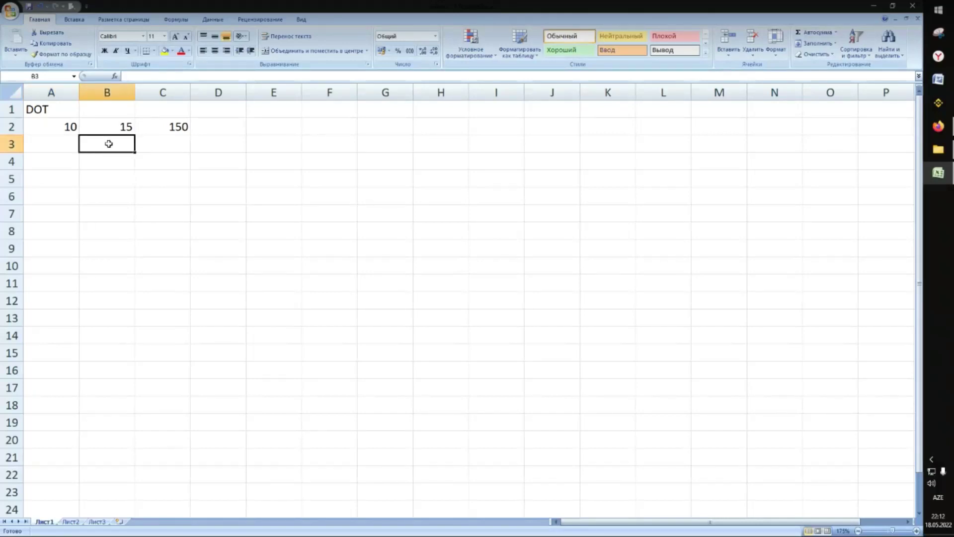
text(10)
click(51, 148)
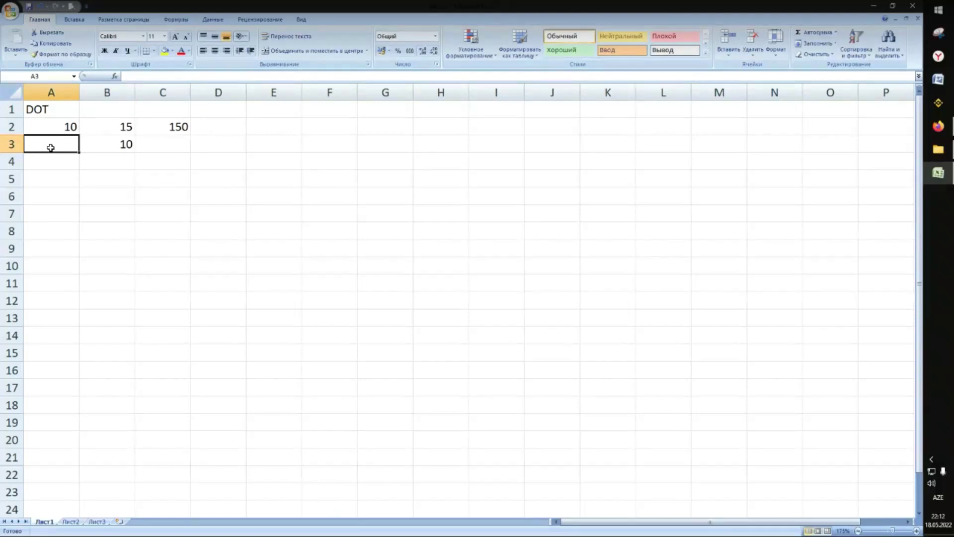
text(10)
- Fill the multiplication formula from C2 down into C3 and check the cells it refers to
click(125, 144)
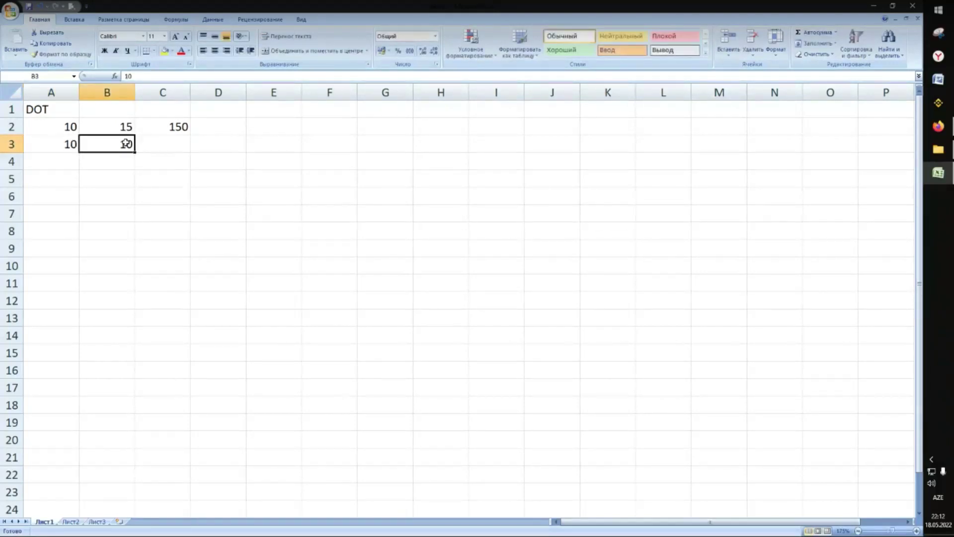
click(73, 144)
click(110, 144)
click(171, 144)
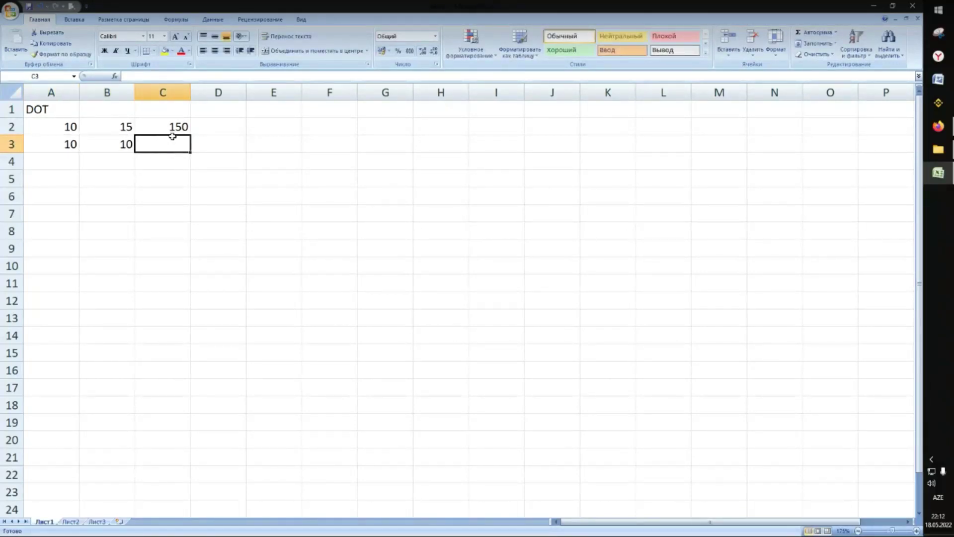
click(174, 127)
drag(190, 136, 192, 152)
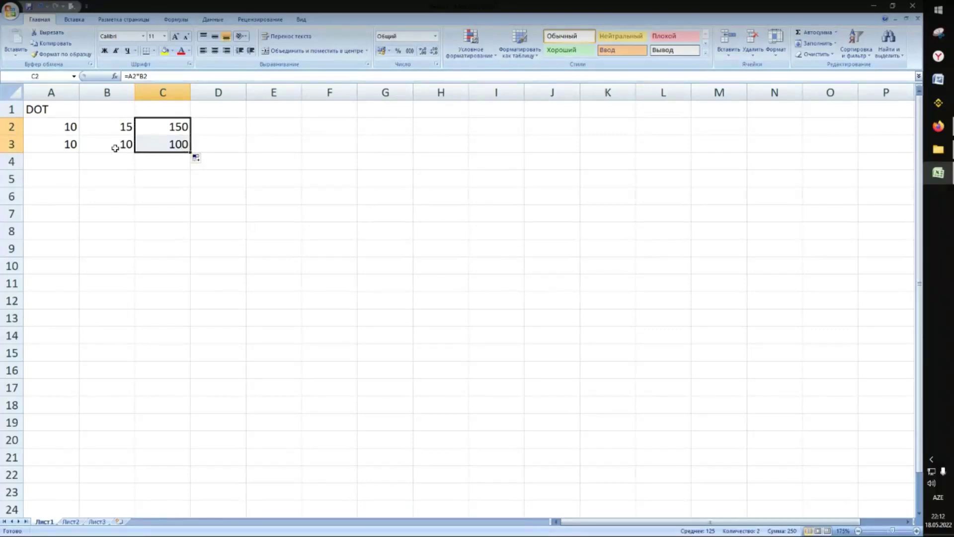
click(112, 146)
drag(58, 145, 106, 145)
click(162, 144)
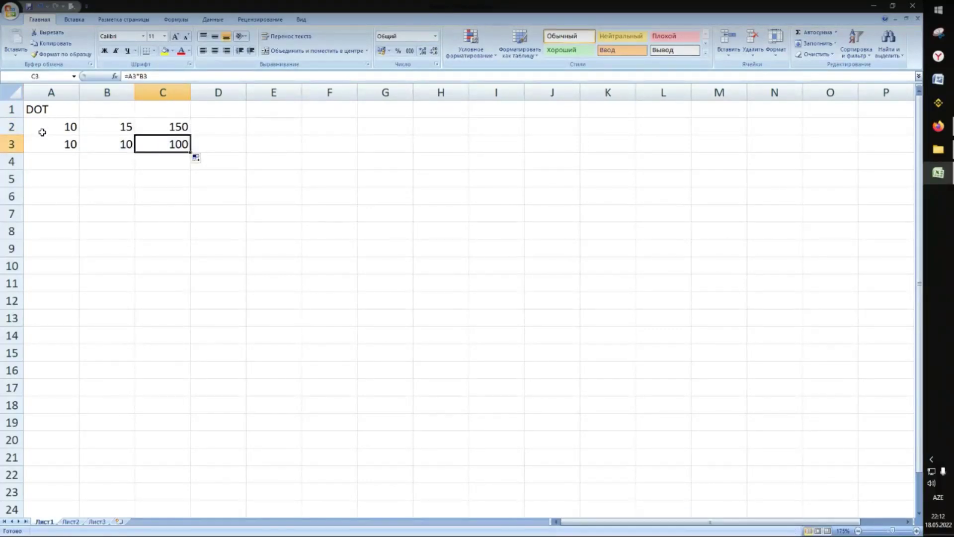
- Insert an empty column before column A
click(11, 110)
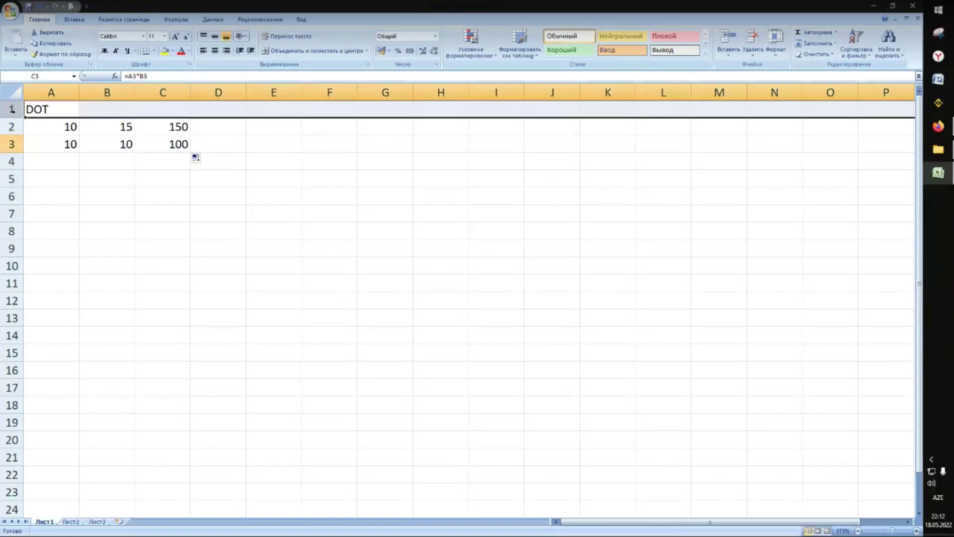
right_click(39, 95)
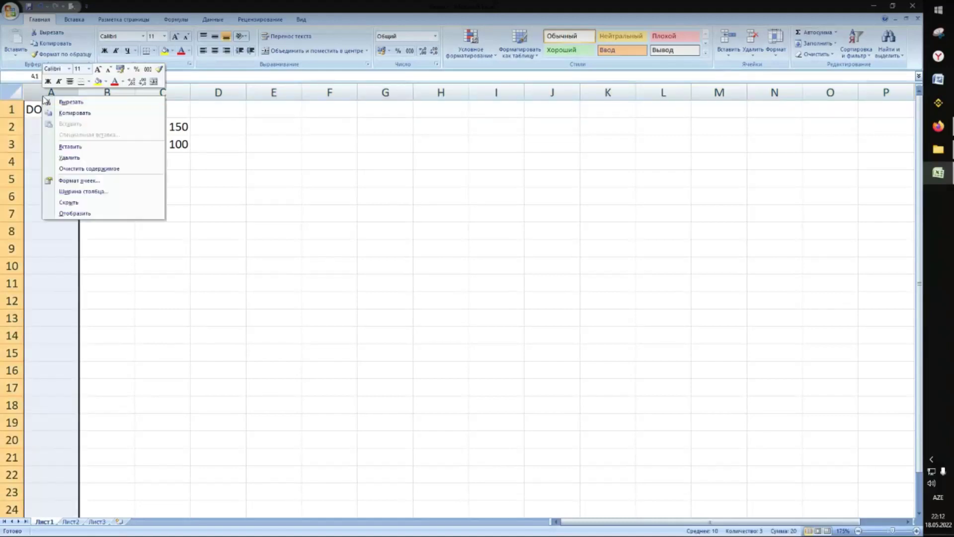
click(86, 149)
- Label the rows with the months yanvar, fevral and mart in cells A2 to A4
click(60, 127)
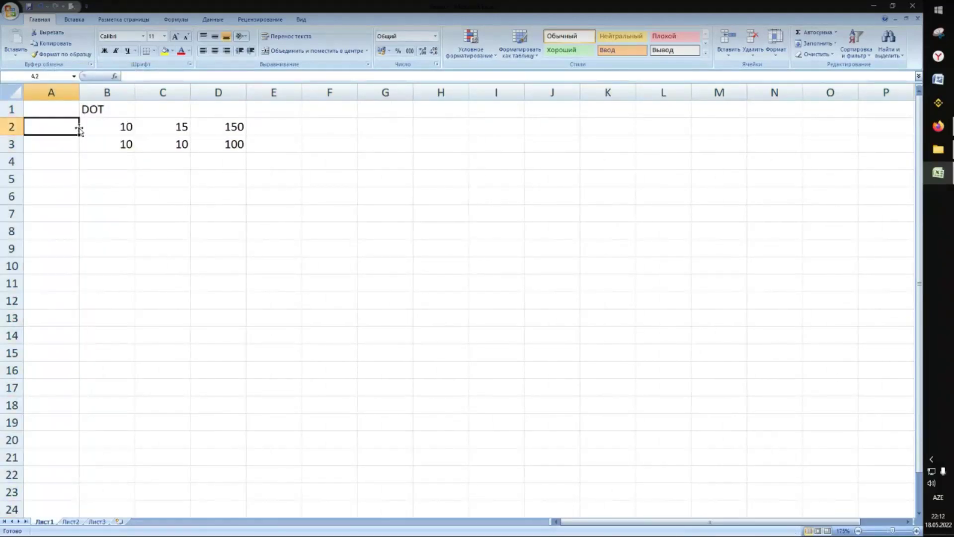
text(yanvar)
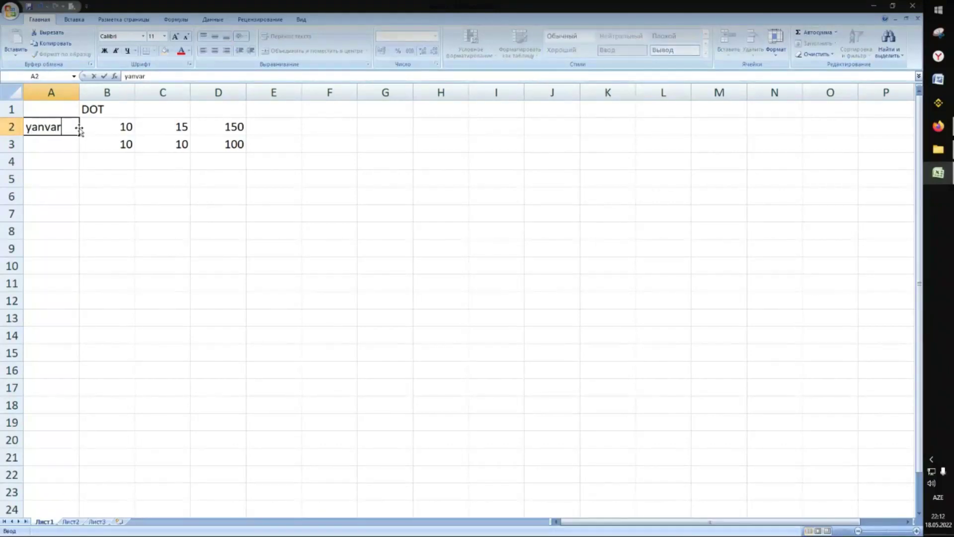
key(Return)
text(fev)
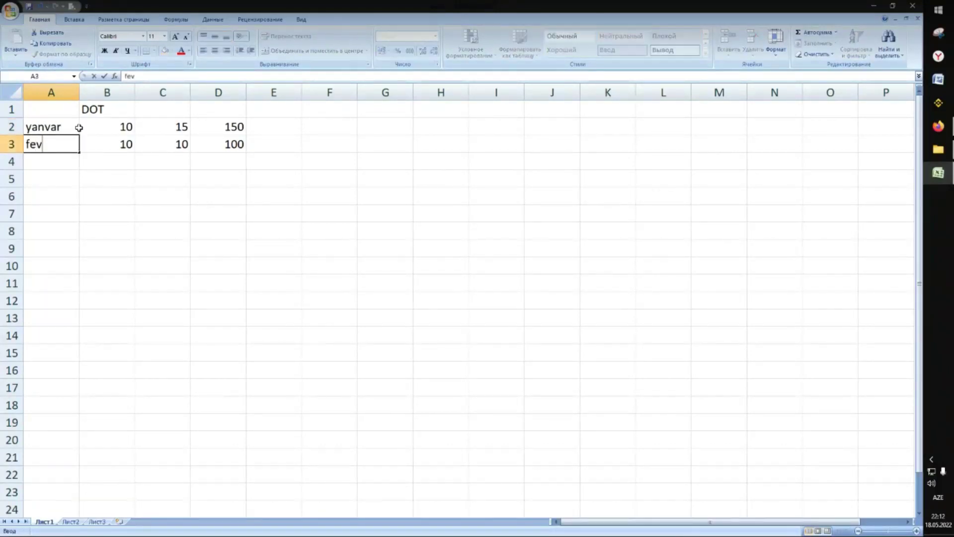
text(ral)
key(Return)
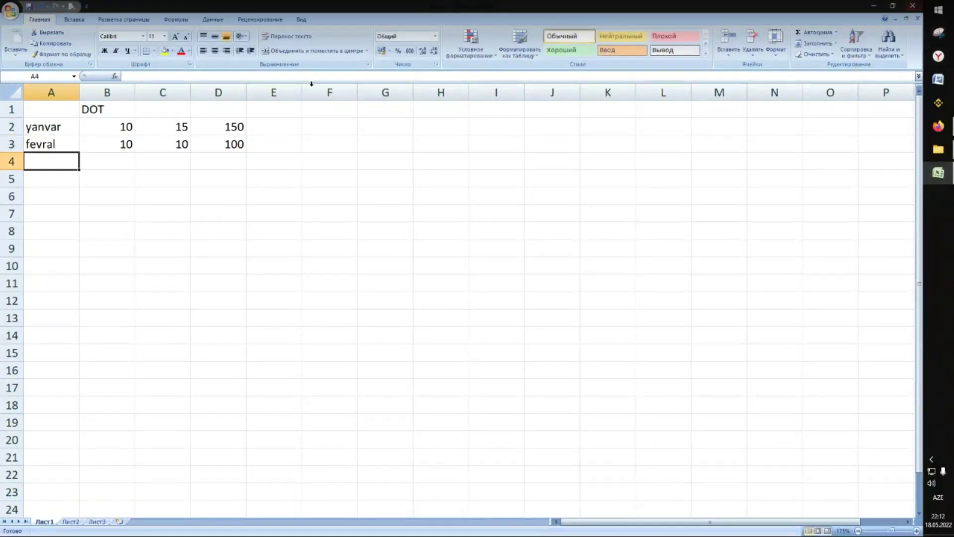
text(mart)
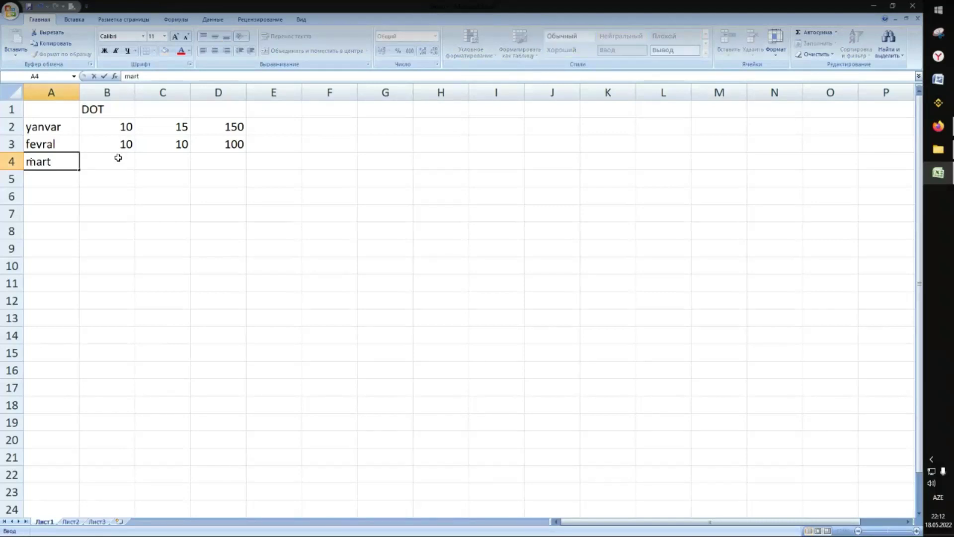
click(116, 160)
click(164, 162)
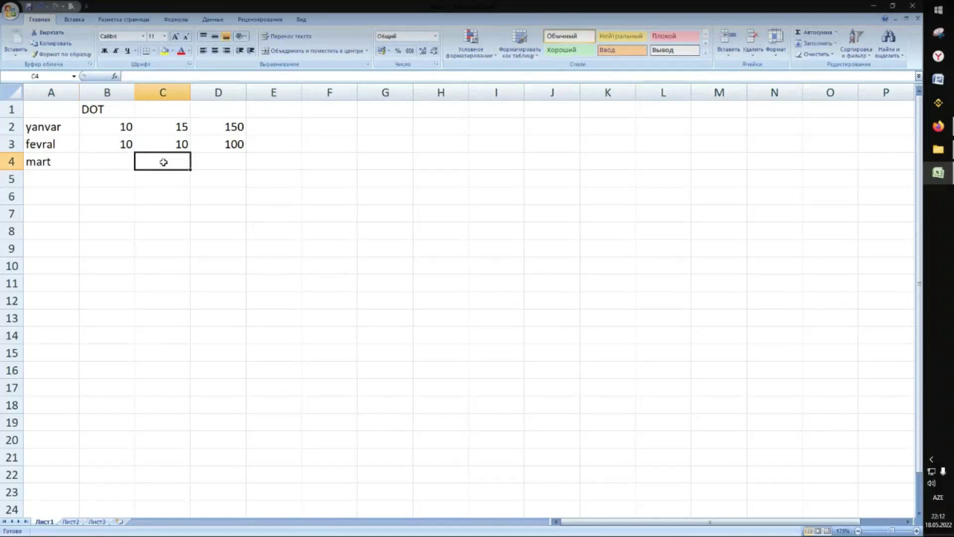
- Fill the mart row of the DOT table with 10 in B4, 5 in C4 and 50 in D4
text(5)
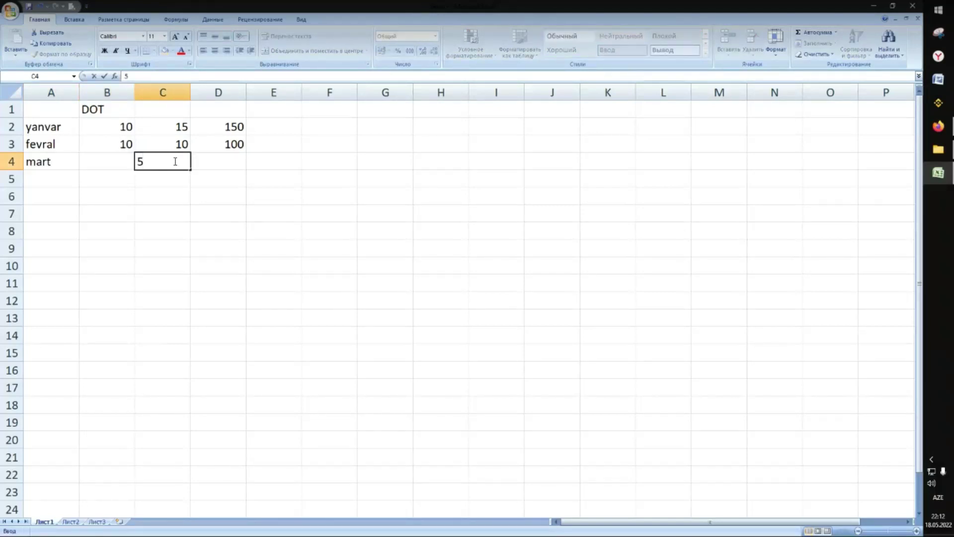
click(212, 162)
click(164, 162)
click(107, 162)
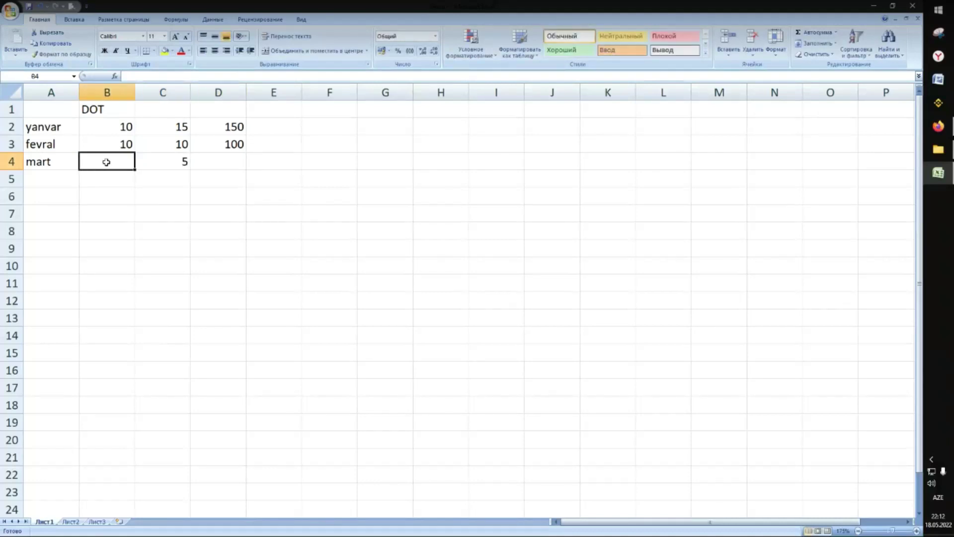
text(10)
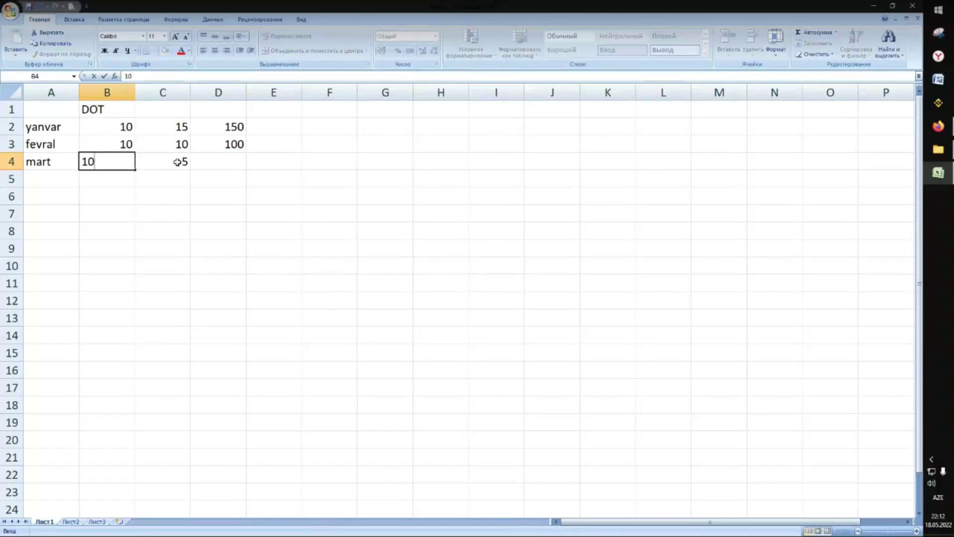
click(223, 162)
text(50)
- Total the three monthly DOT costs in cell E2 with the formula =D2+D3+D4
click(286, 123)
text(=)
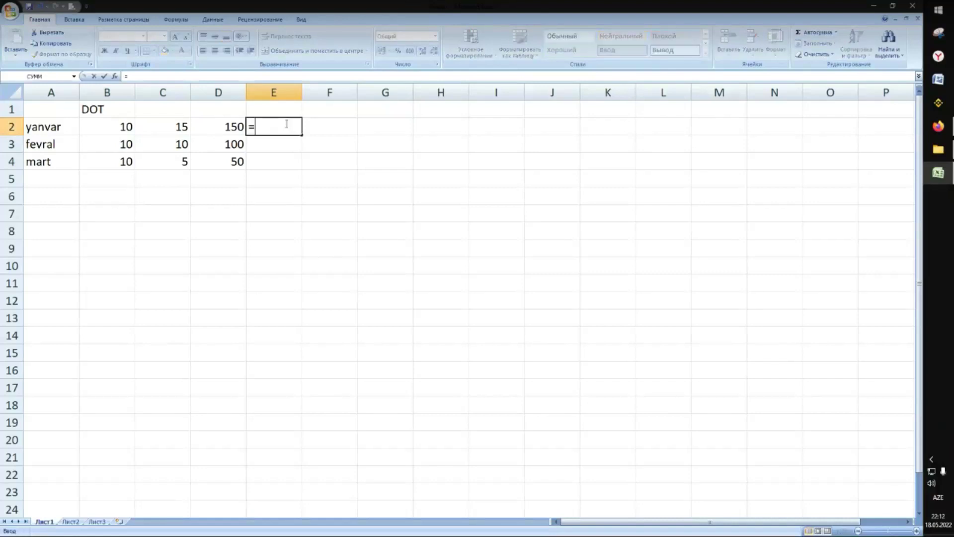
click(230, 128)
text(+)
click(230, 144)
text(+)
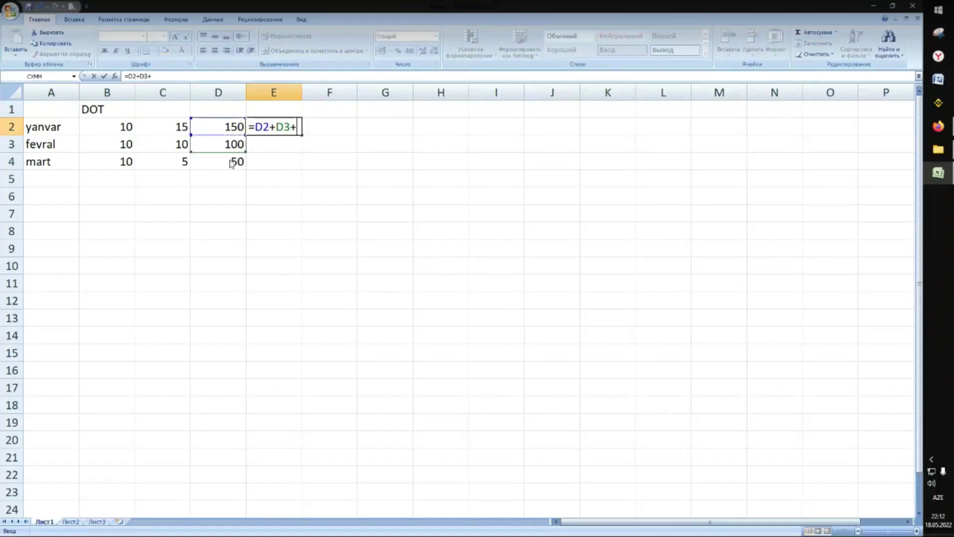
click(234, 161)
key(Return)
click(300, 129)
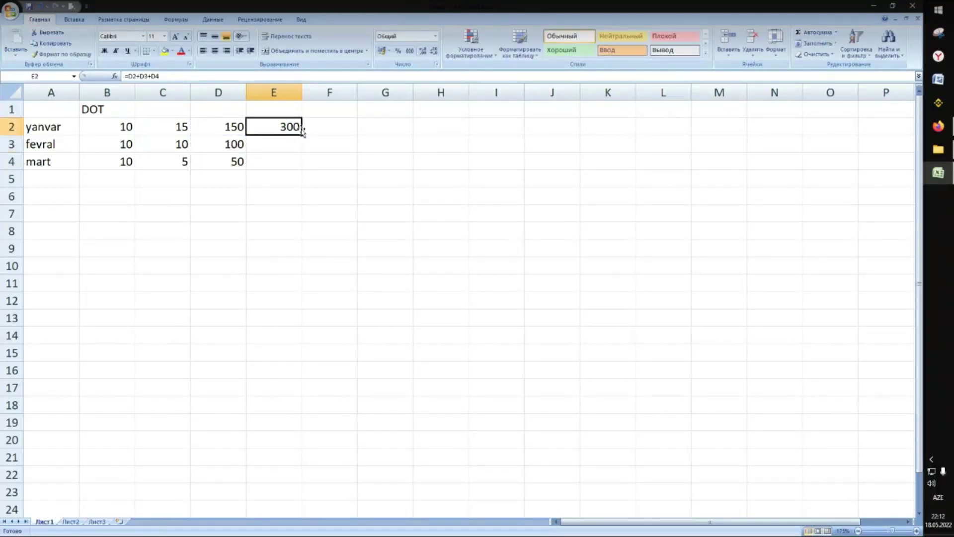
- Enter 30 in cell B5 below the DOT values and fill the cell with yellow
click(126, 180)
text(30)
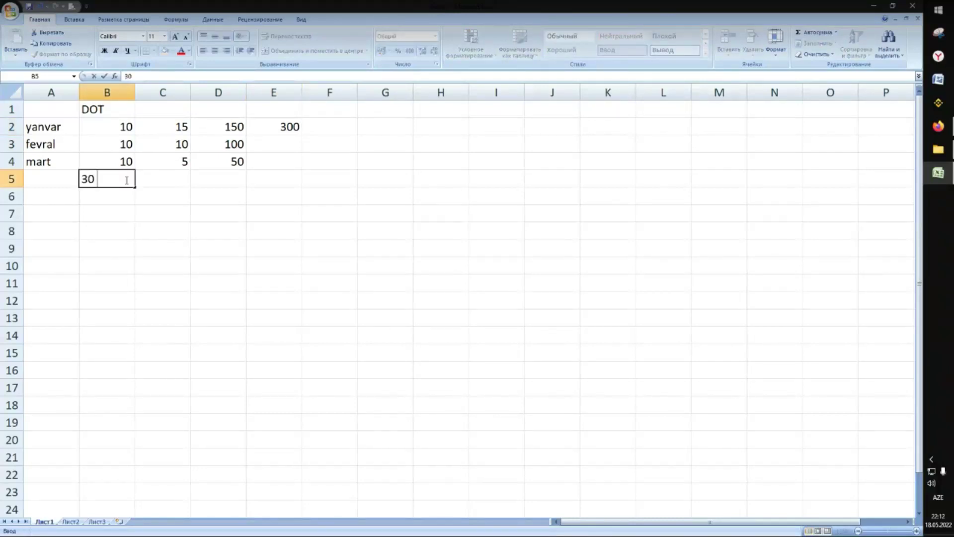
key(Return)
click(127, 180)
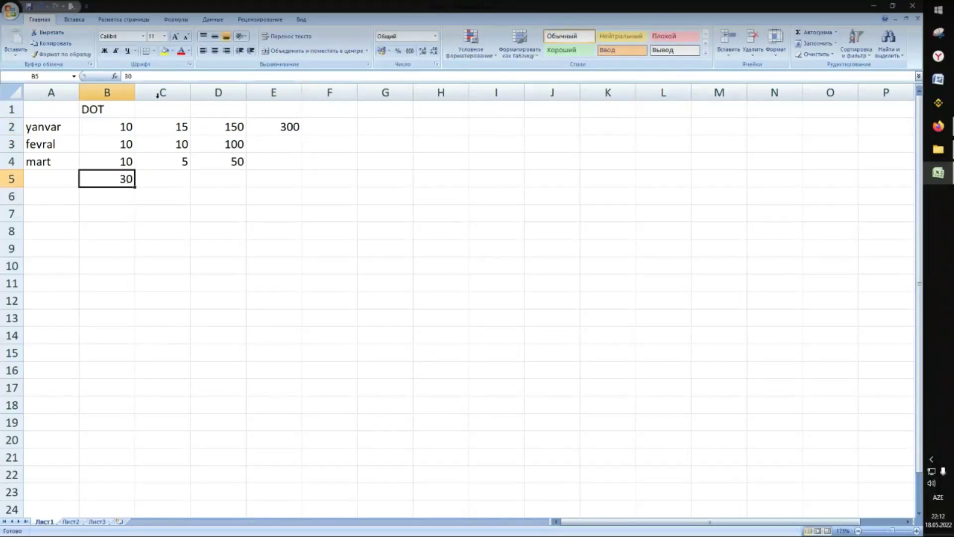
click(165, 50)
- Centre the contents of A1:F5 horizontally and apply all borders to the DOT table A1:E5
drag(47, 110, 345, 181)
click(215, 50)
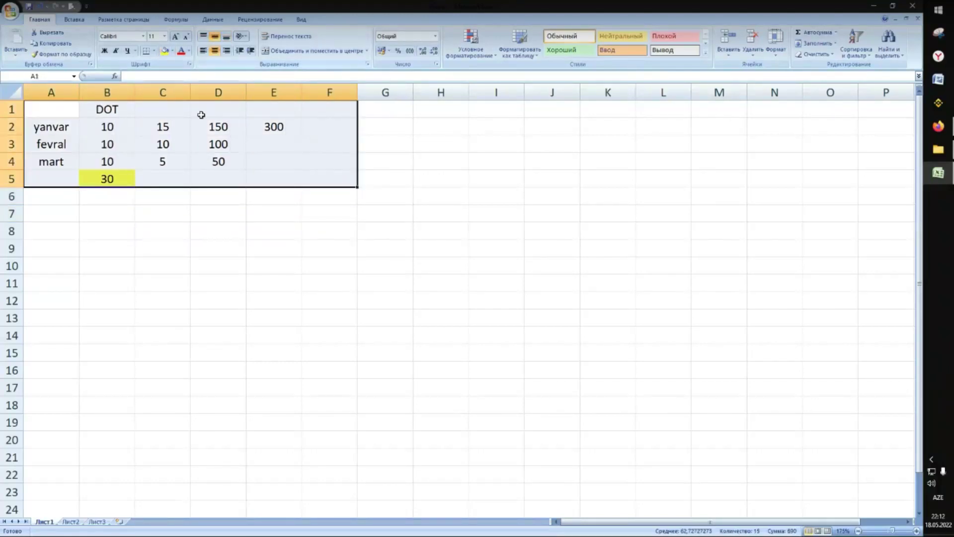
drag(55, 106, 295, 177)
click(155, 50)
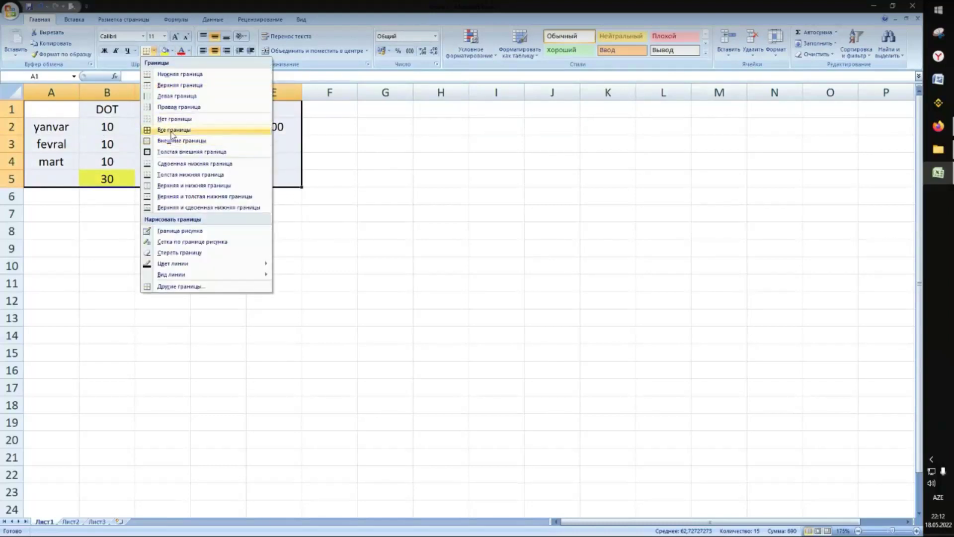
click(172, 131)
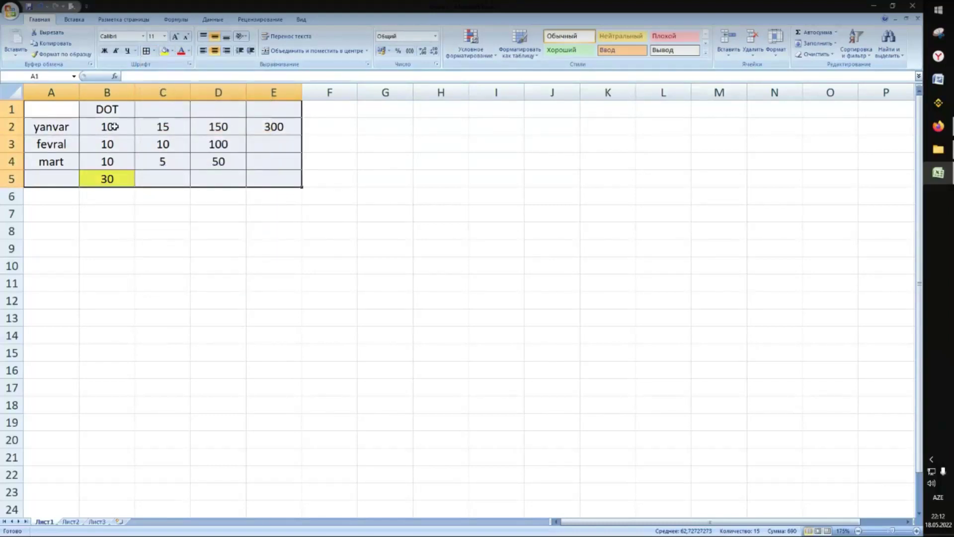
text(v)
key(BackSpace)
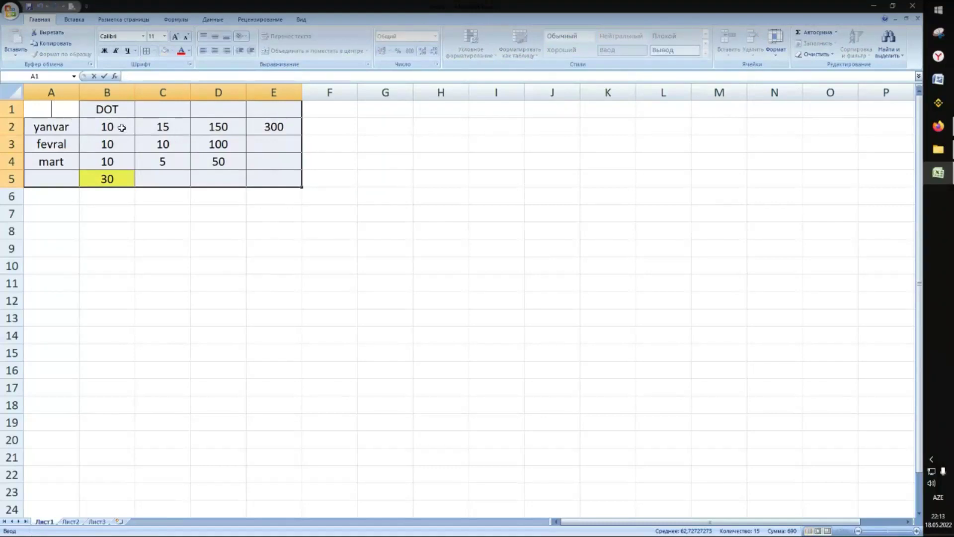
click(275, 127)
- Copy the DOT table A1:E5 to G1 and change the copy's heading in H1 to TRX
drag(277, 179, 65, 111)
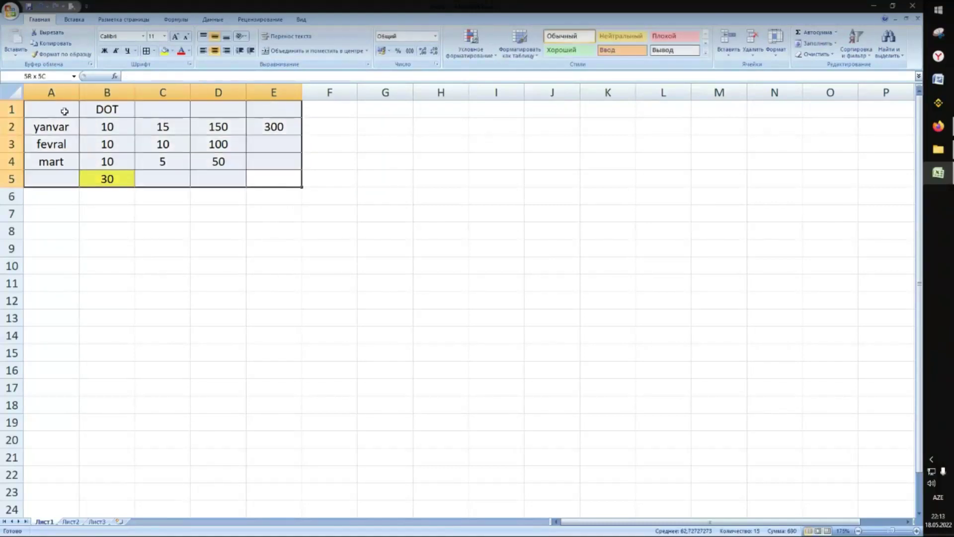
key(ctrl+c)
click(410, 105)
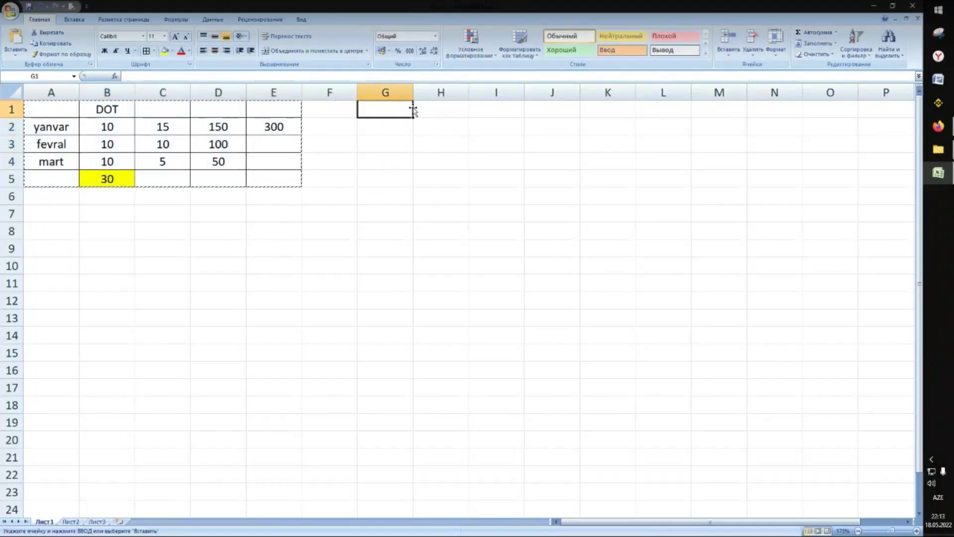
key(ctrl+v)
click(440, 109)
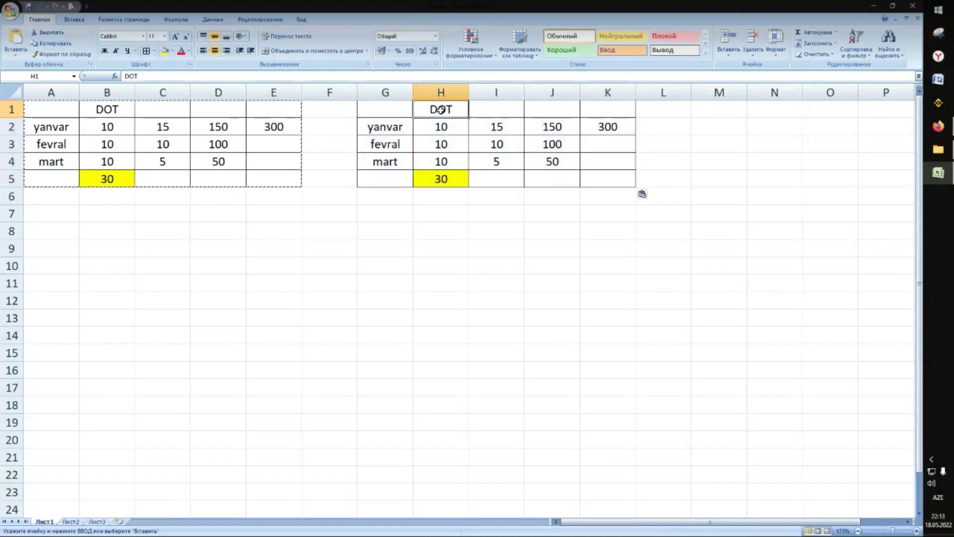
text(TRX)
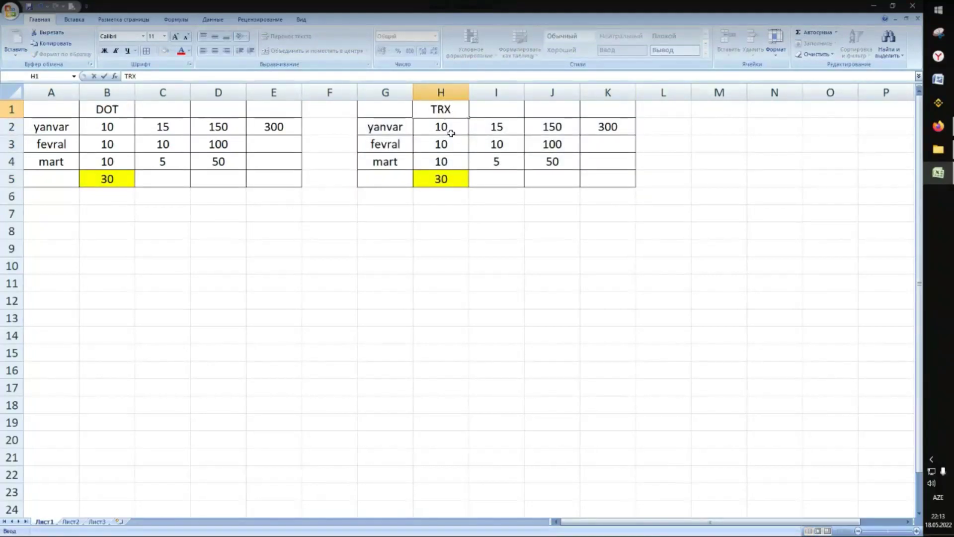
key(Return)
- Set the TRX values to 0,05 in H2, 0,07 in H3 and 0,03 in H4, and check the total formula in K2
click(448, 144)
click(449, 163)
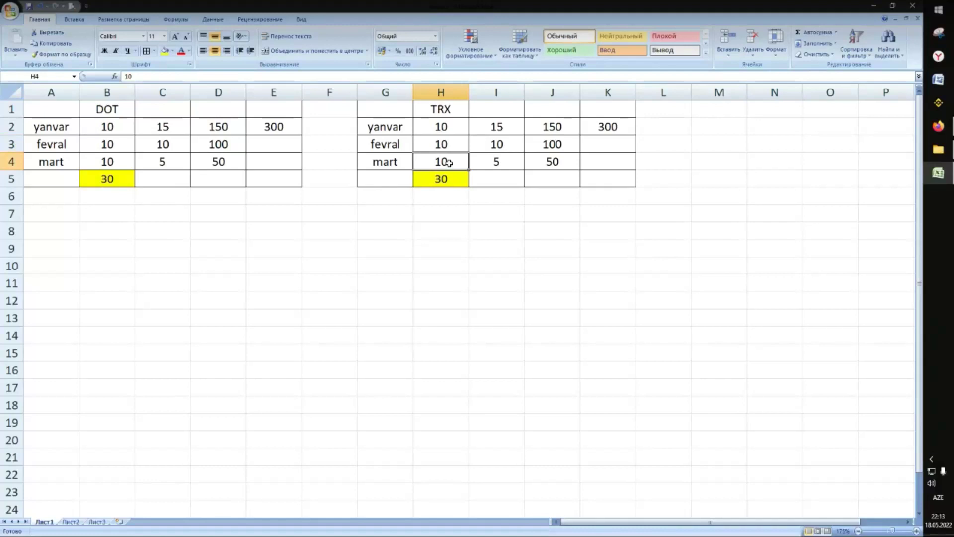
click(486, 126)
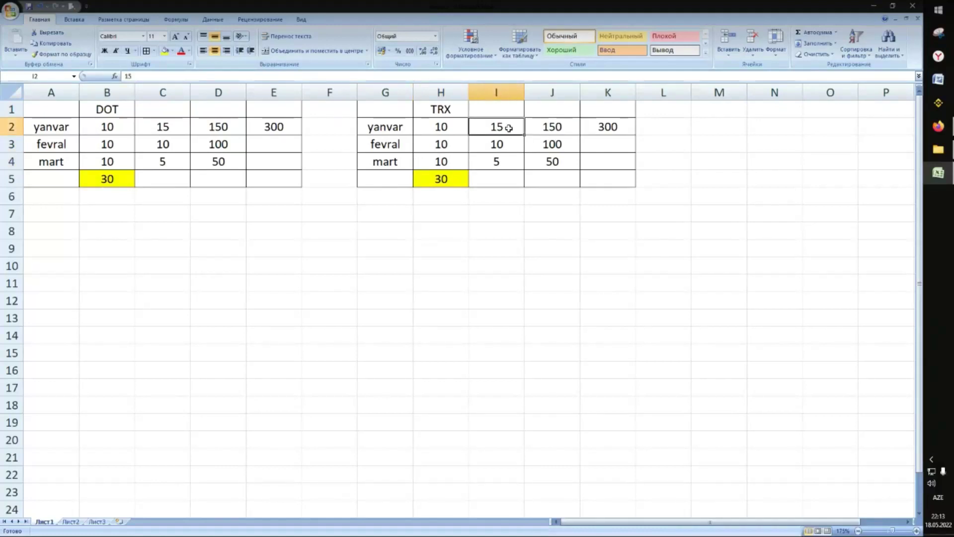
click(446, 128)
text(0,05)
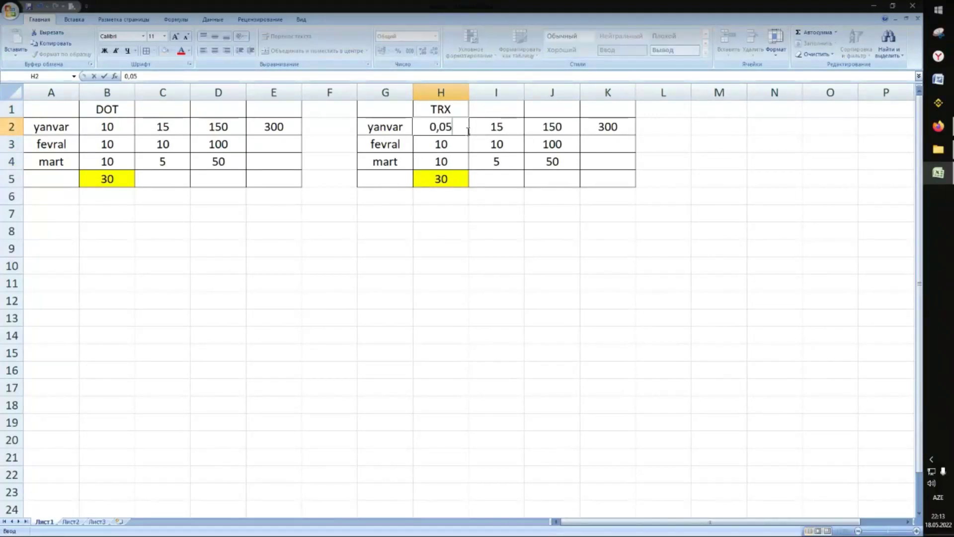
key(Return)
text(00)
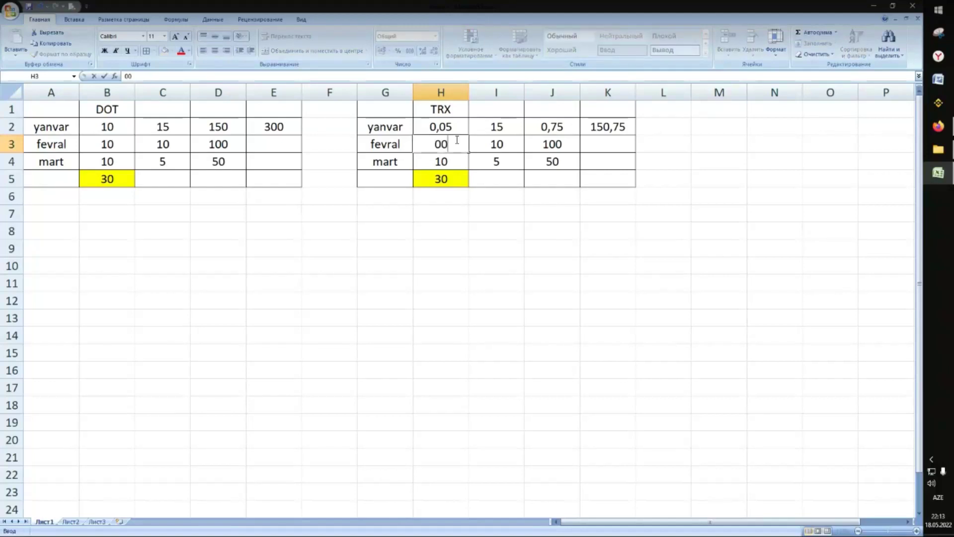
key(BackSpace)
text(,07)
key(Return)
text(0,03)
key(Return)
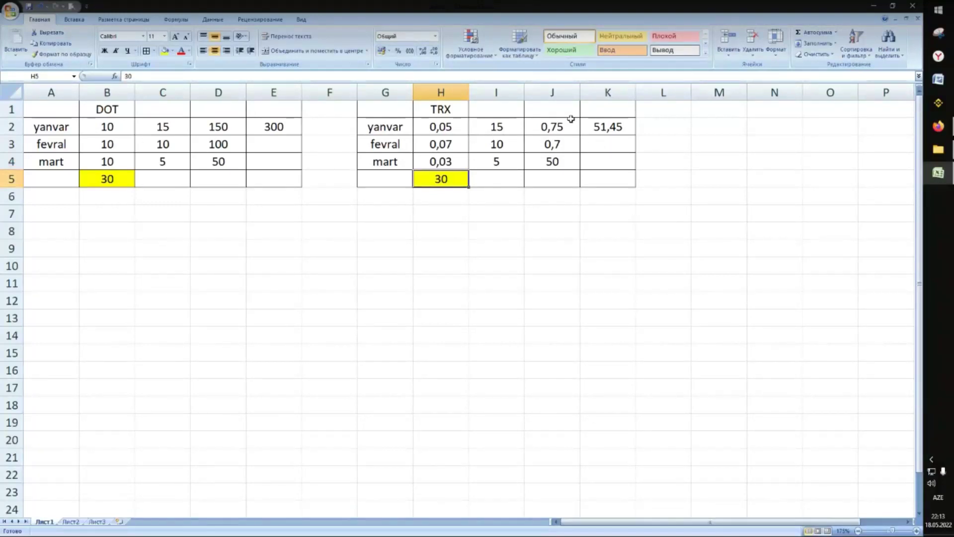
click(611, 123)
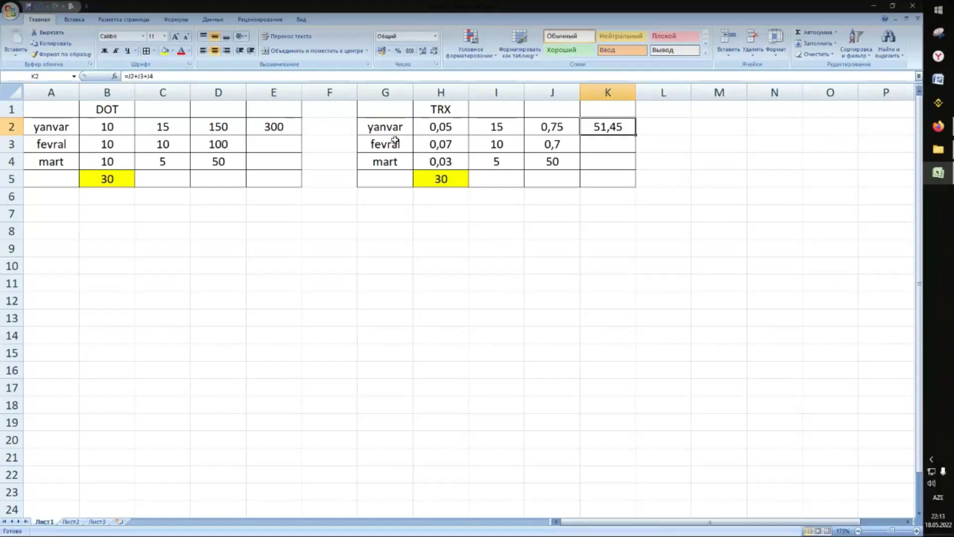
- Fill the DOT total cell E2 with the standard red color
drag(43, 104, 294, 174)
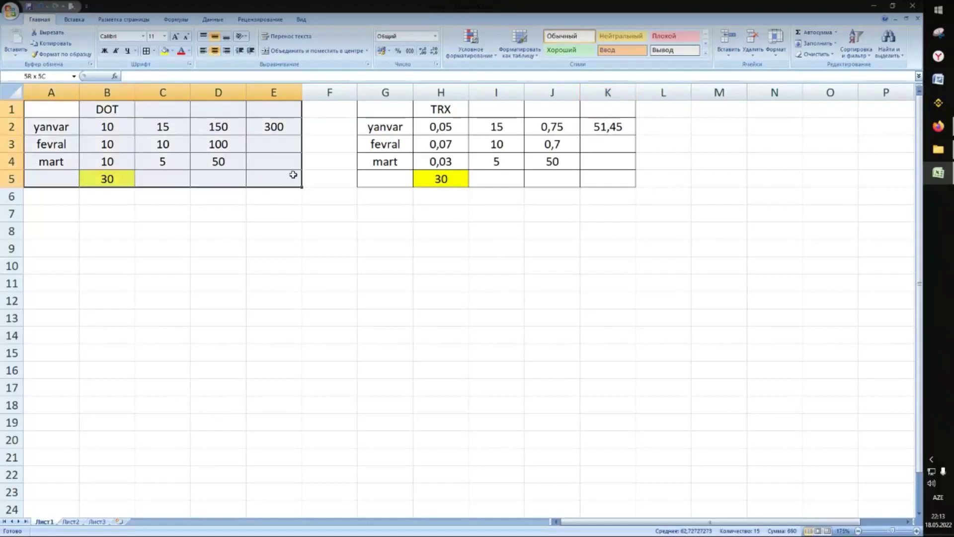
click(186, 130)
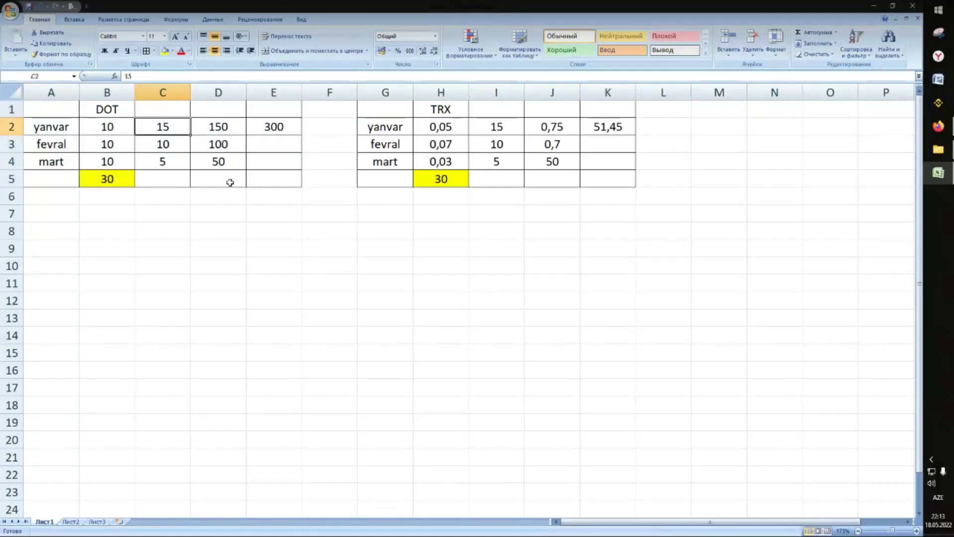
click(287, 124)
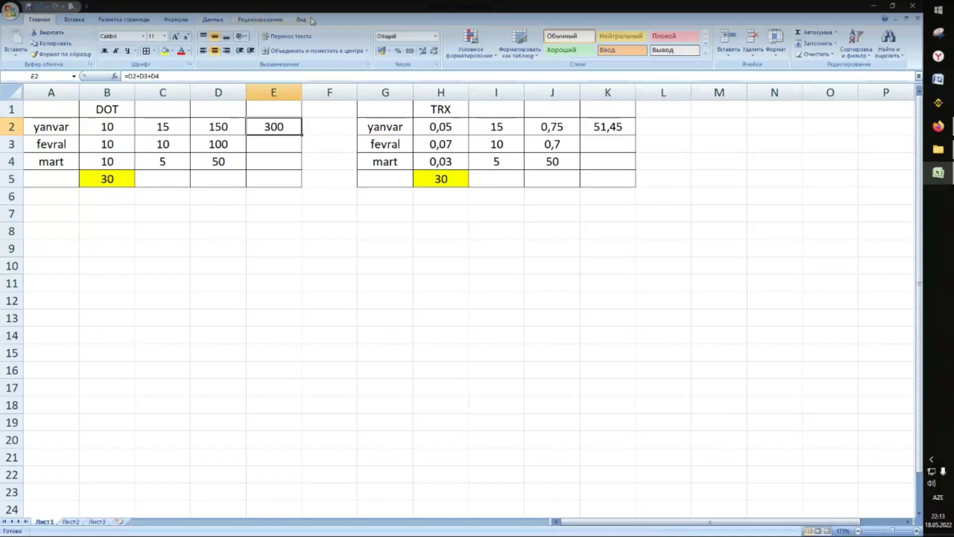
scroll(49, 24, down, 5)
click(48, 23)
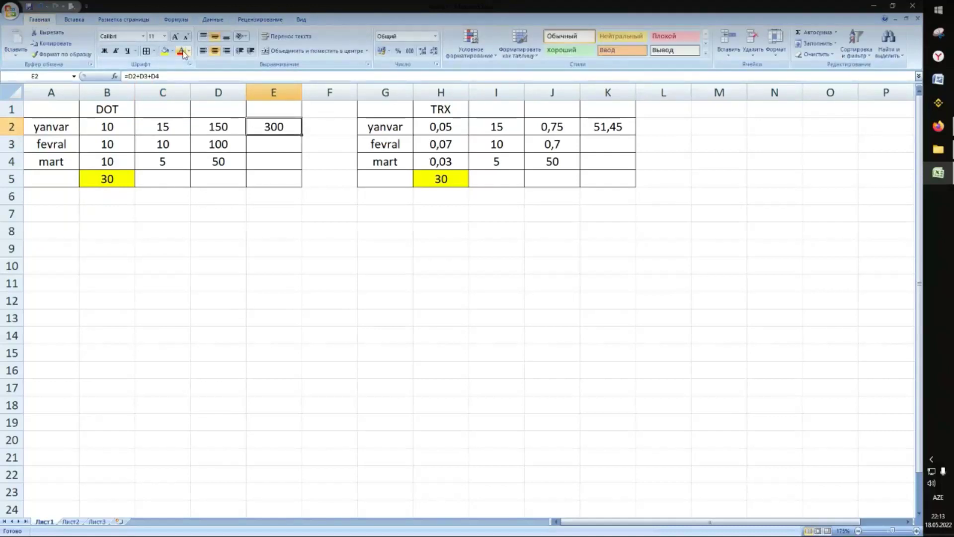
click(173, 52)
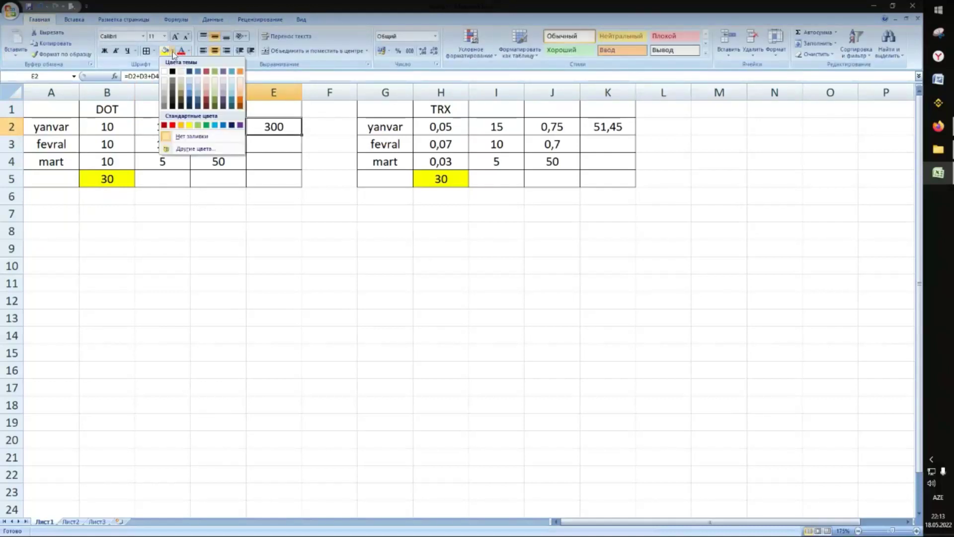
click(172, 124)
- Review the DOT values in C2 to C4 and the monthly purchase rows A2:D4
click(161, 147)
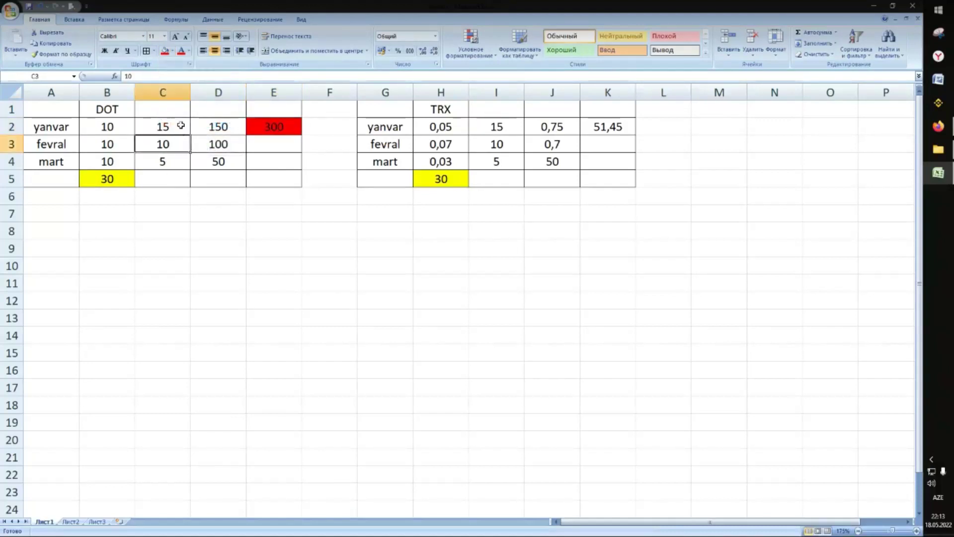
click(180, 123)
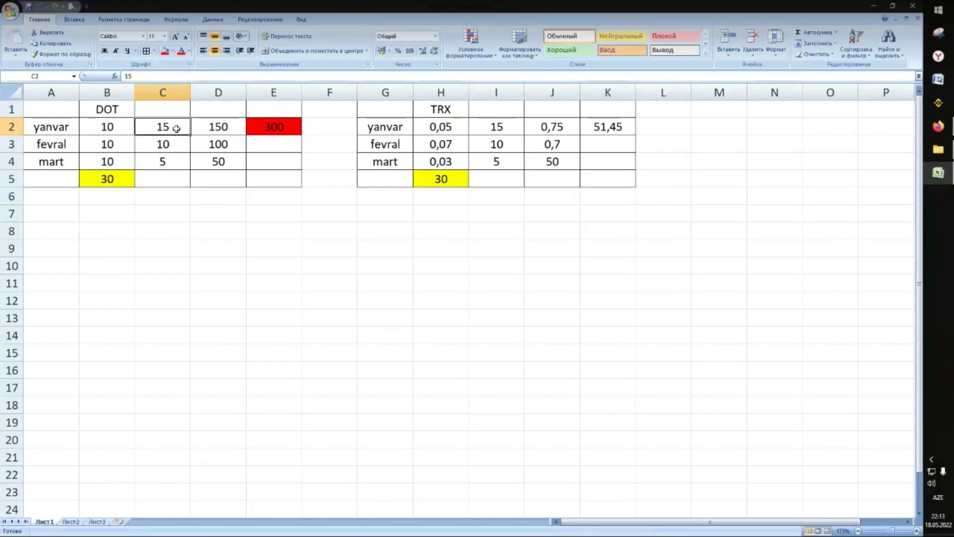
click(176, 145)
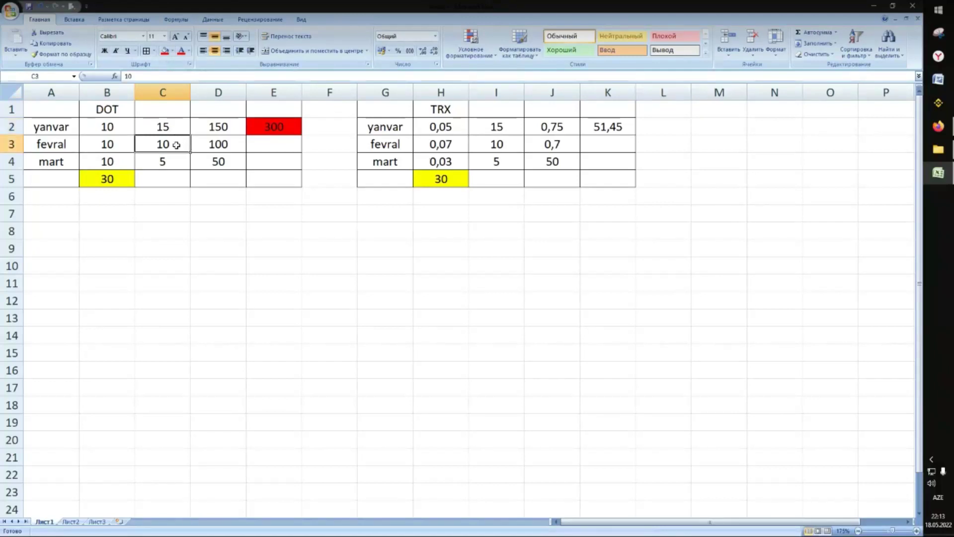
click(175, 159)
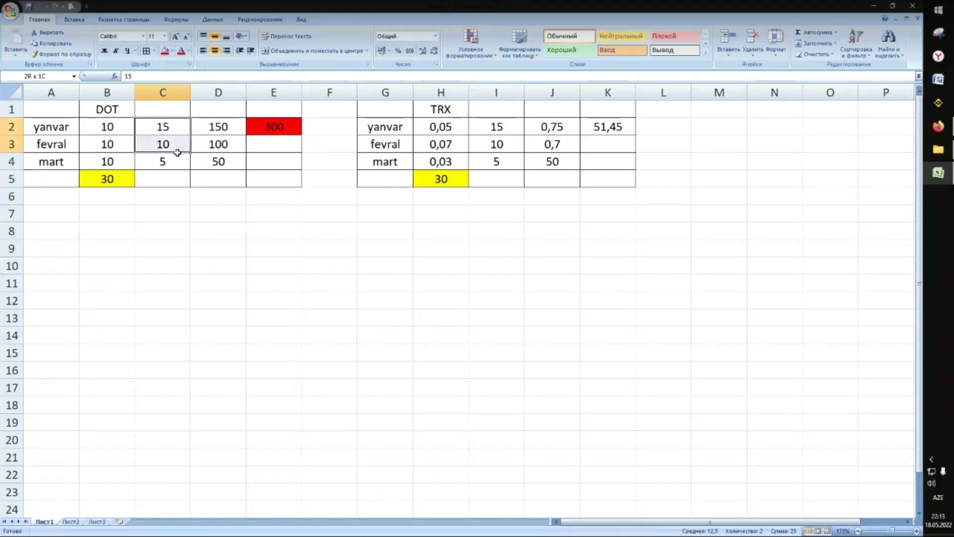
drag(45, 124, 227, 160)
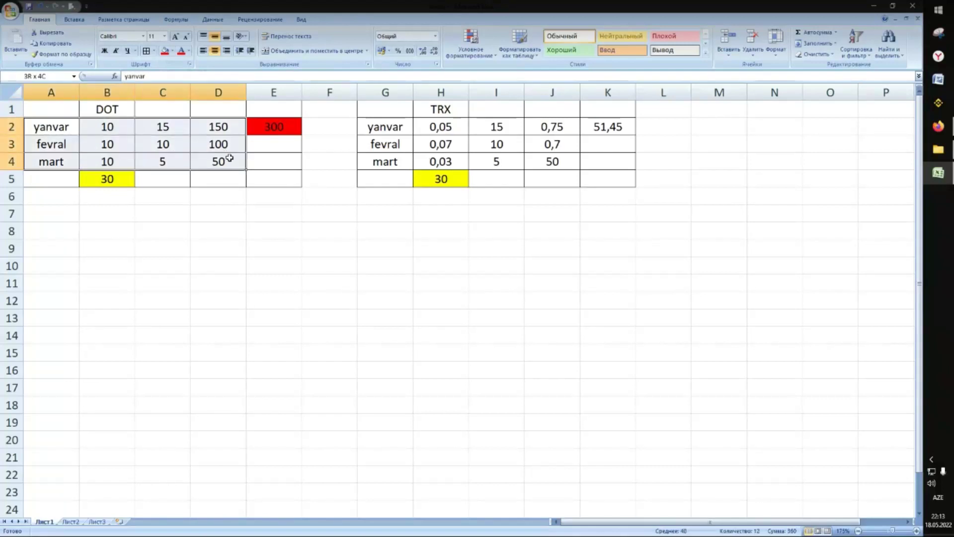
click(226, 160)
- Enter 30 in cell A8 below the DOT table
click(50, 234)
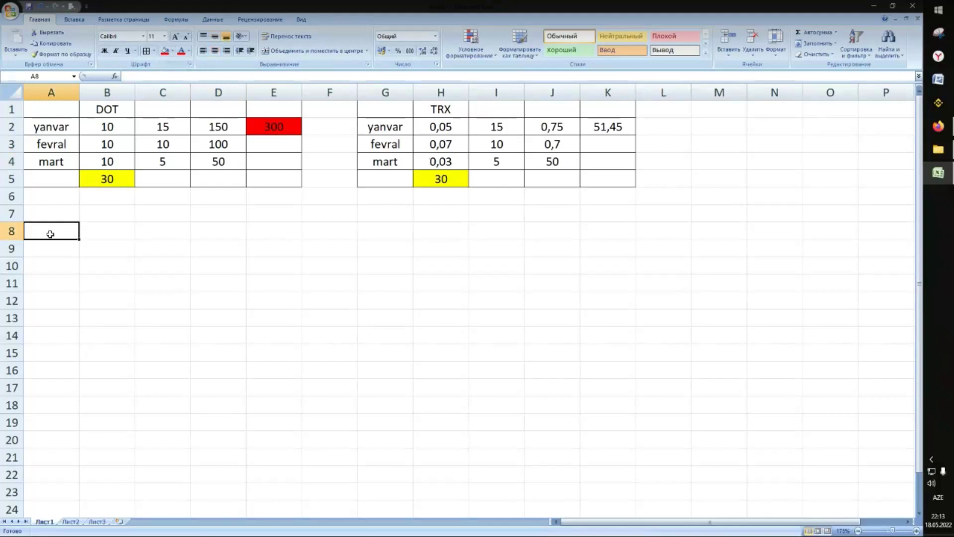
text(30)
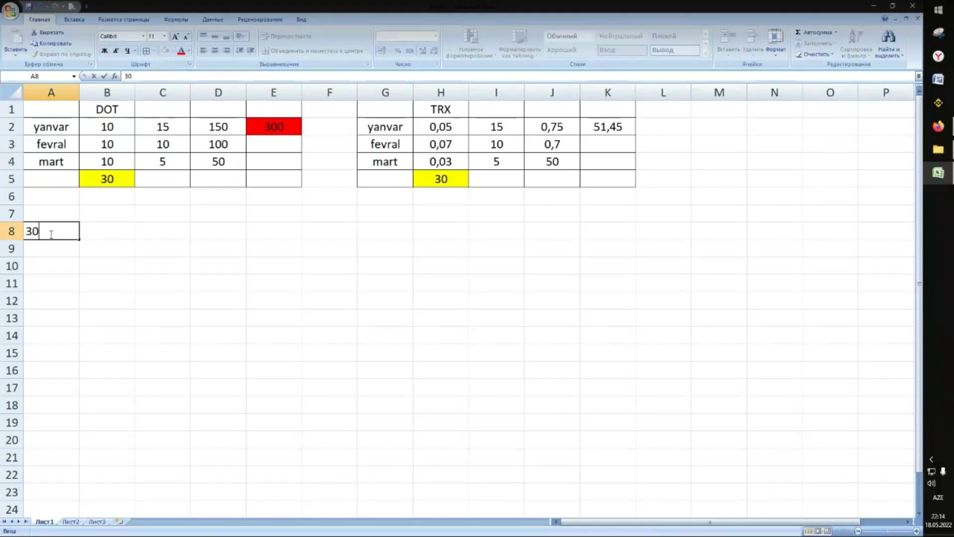
key(Tab)
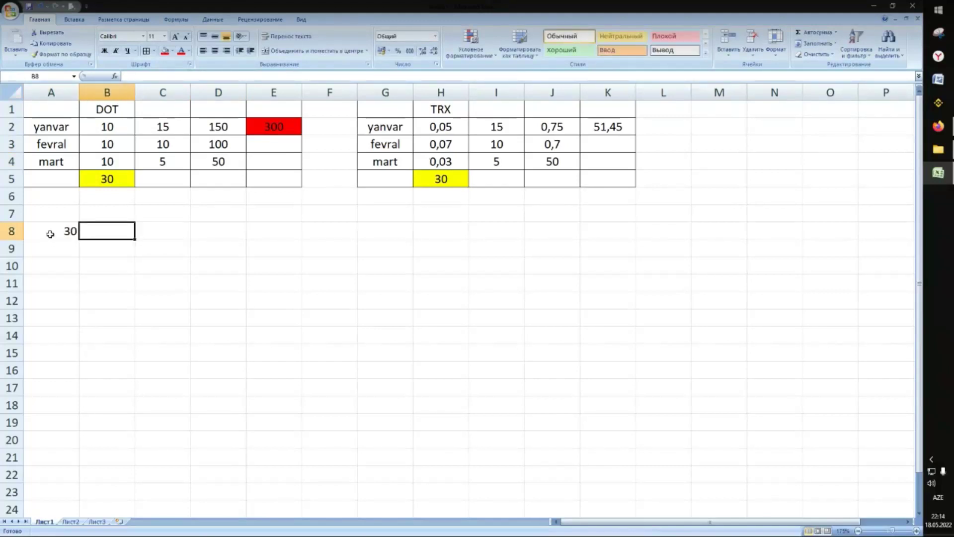
- Enter 10 in B8 and a formula in C8 that multiplies A8 by B8
text(10)
click(165, 231)
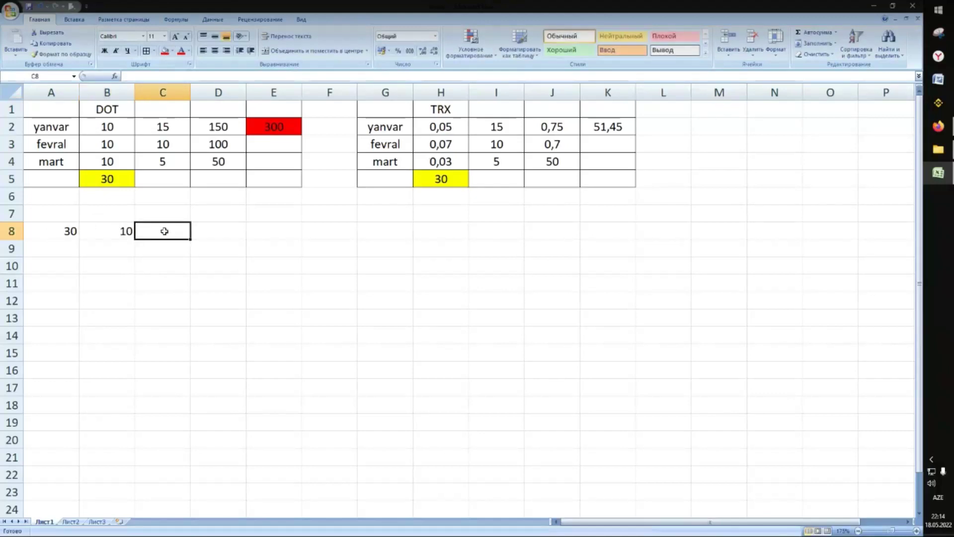
text(=)
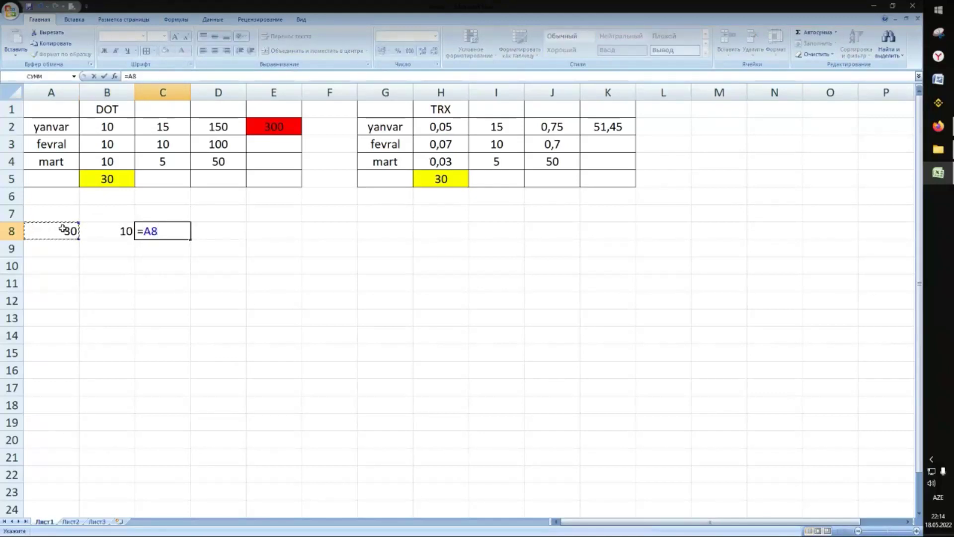
text(*)
click(99, 231)
key(Return)
- Fill the product cell C8 with red and center the contents of A7:D9
click(155, 237)
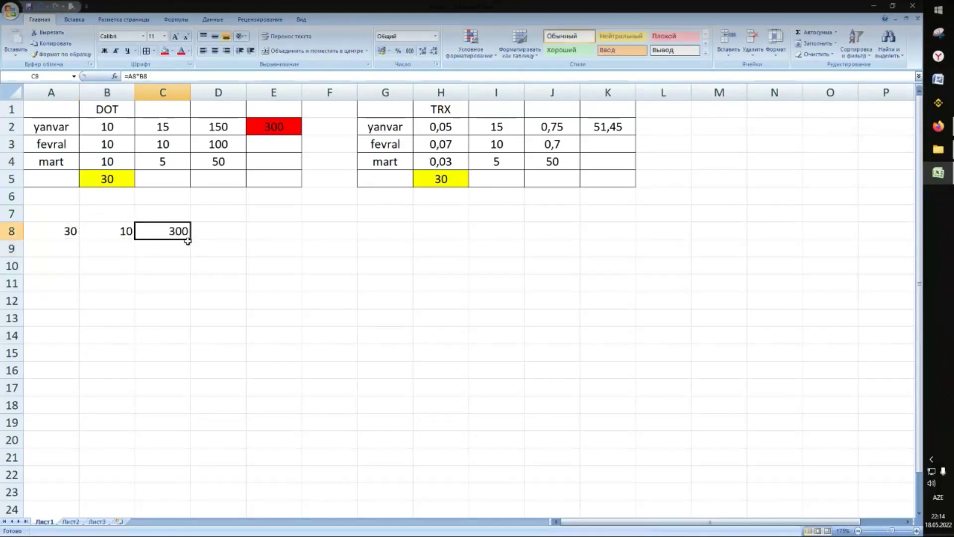
click(165, 50)
drag(50, 213, 219, 247)
click(215, 51)
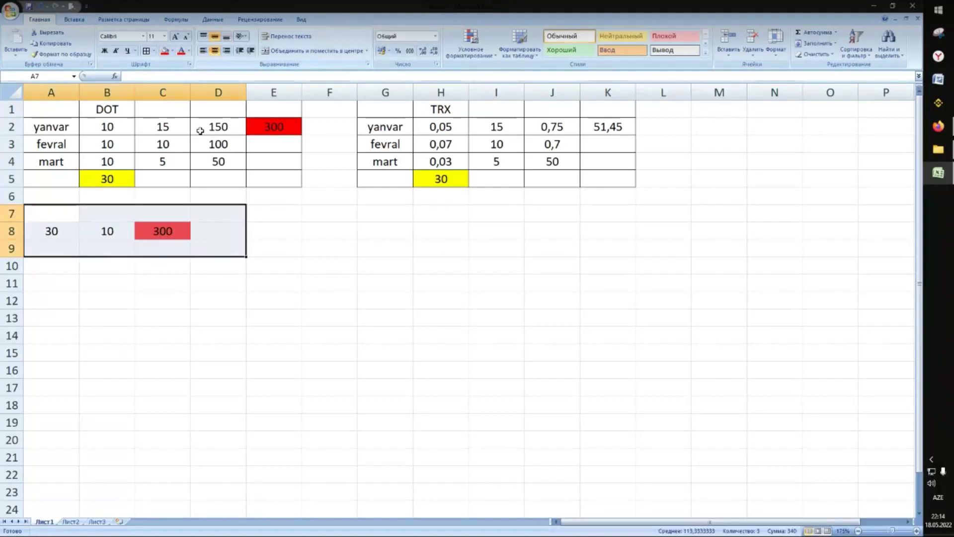
click(171, 229)
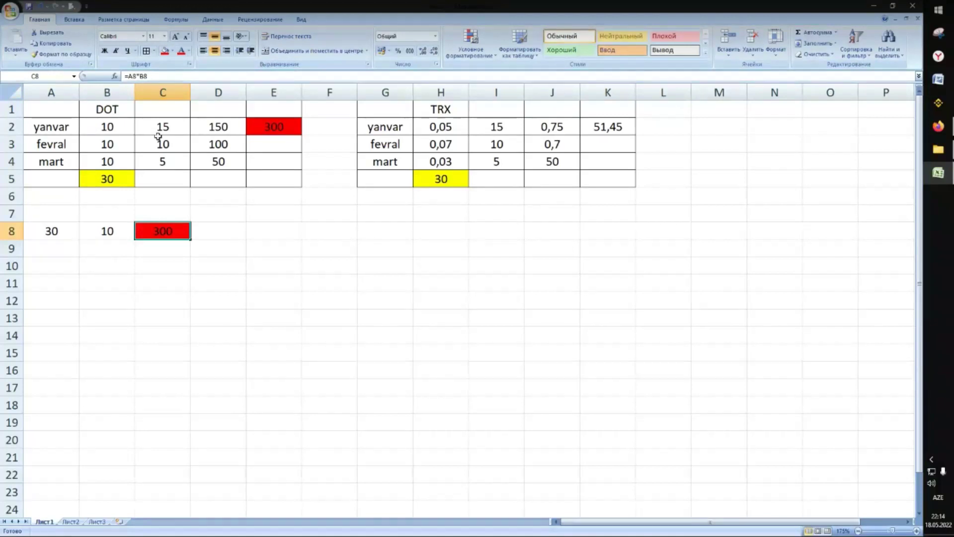
- Review the DOT quantities, prices and costs across B2:D4, comparing the monthly rows
drag(160, 131, 228, 131)
click(125, 125)
drag(124, 126, 166, 126)
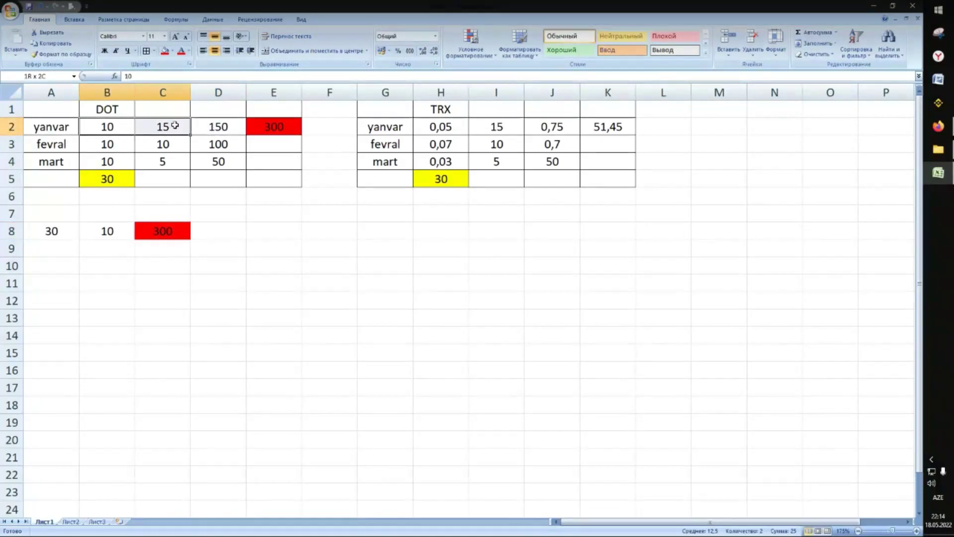
drag(109, 160, 210, 159)
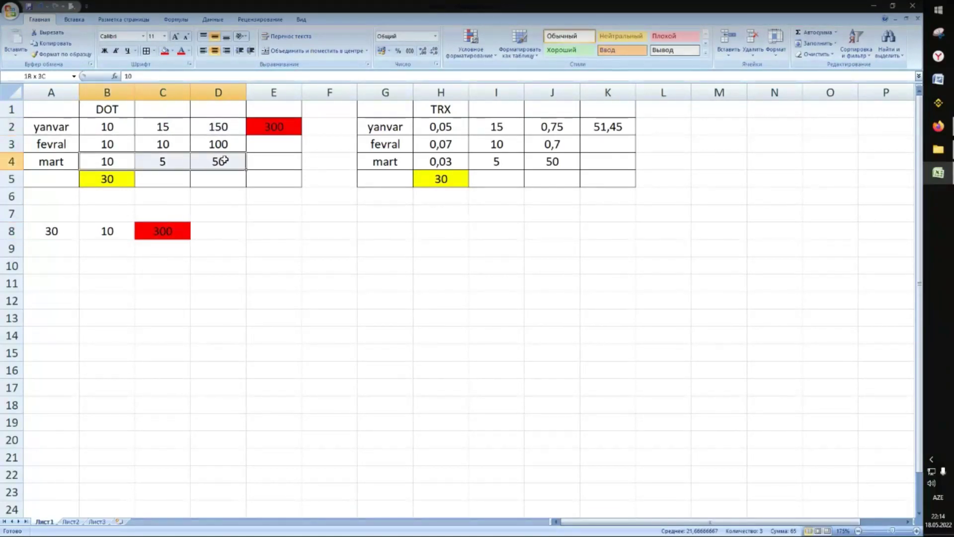
click(225, 160)
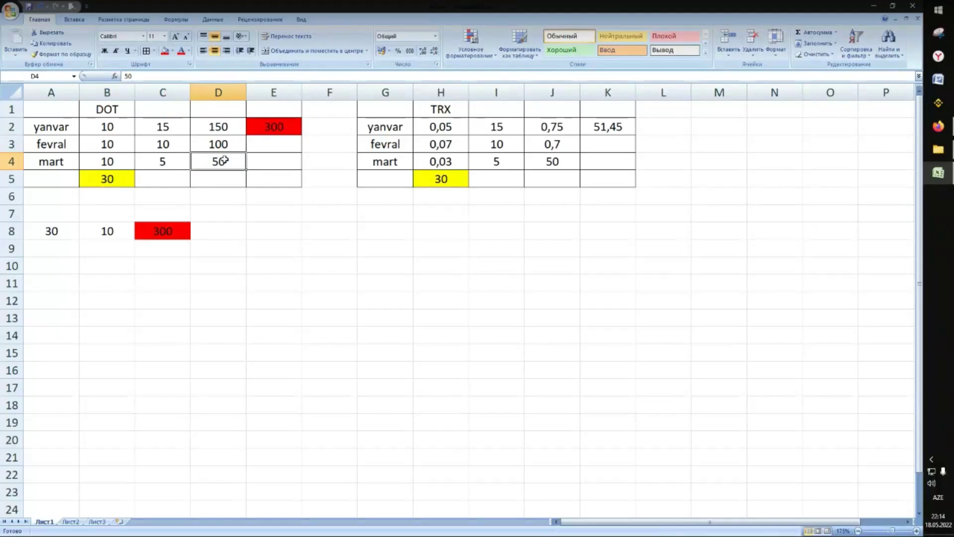
click(108, 128)
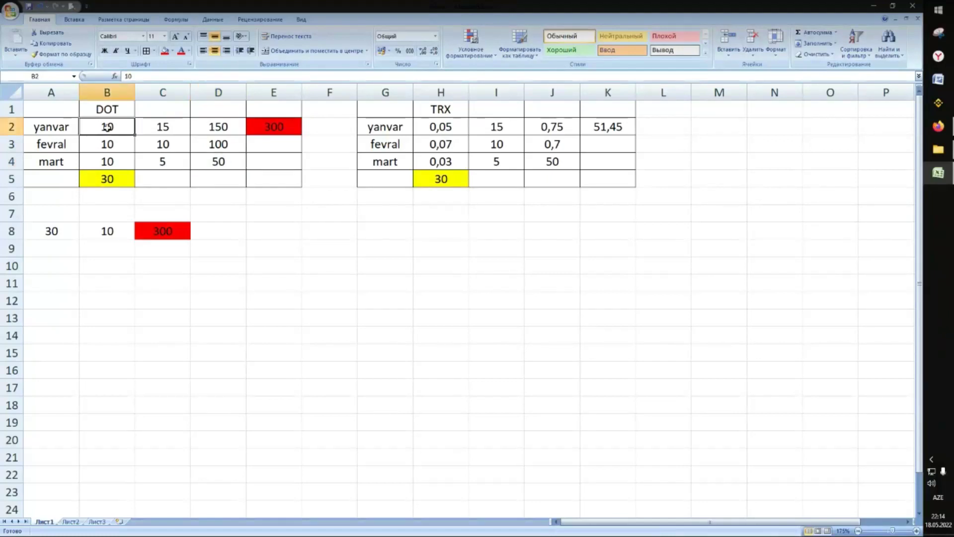
drag(115, 162, 236, 164)
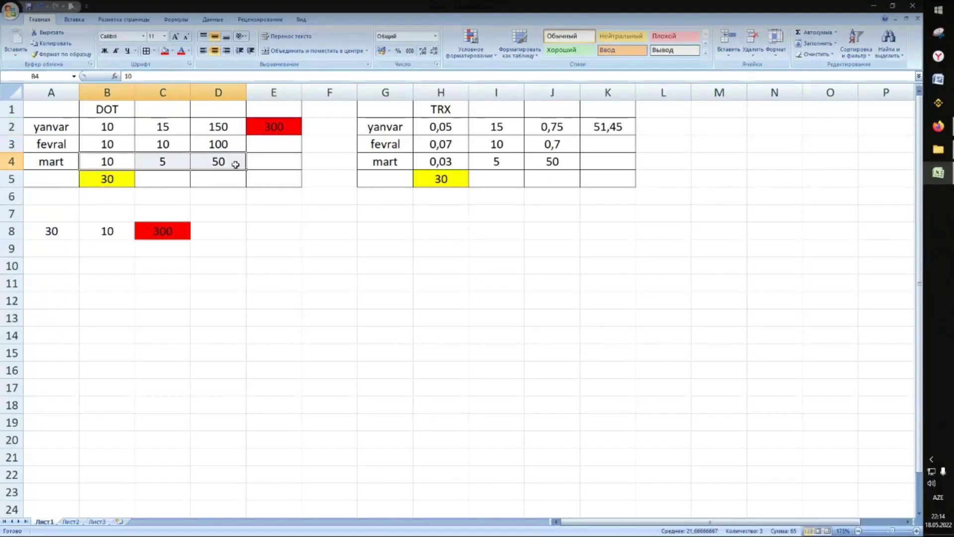
click(149, 131)
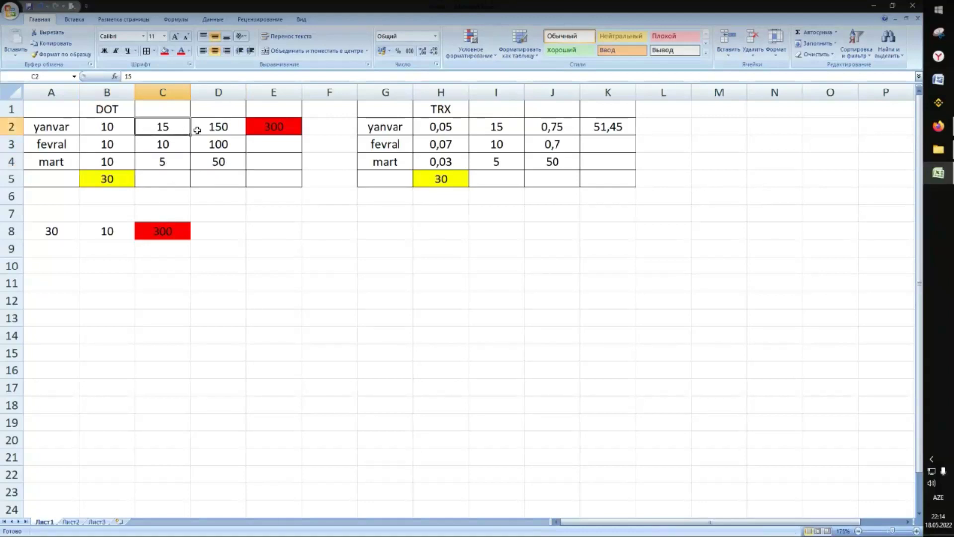
drag(221, 145, 110, 127)
click(111, 128)
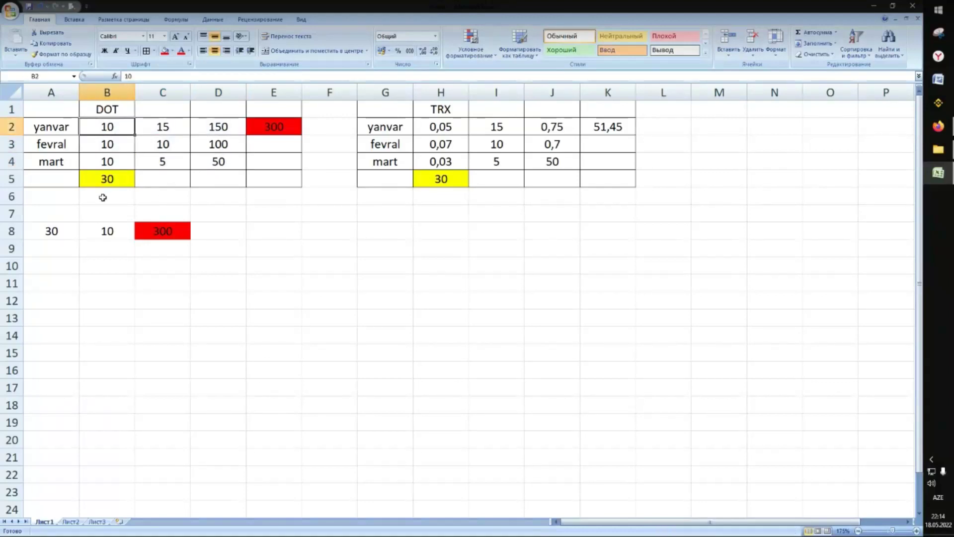
- Set the price in B8 to 11 for the calculation below the DOT table
click(102, 231)
click(62, 233)
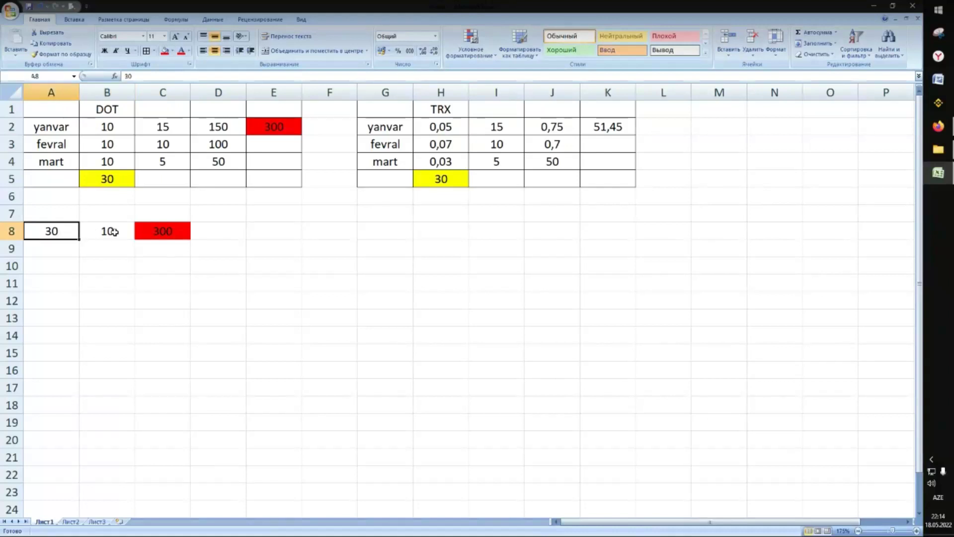
click(114, 232)
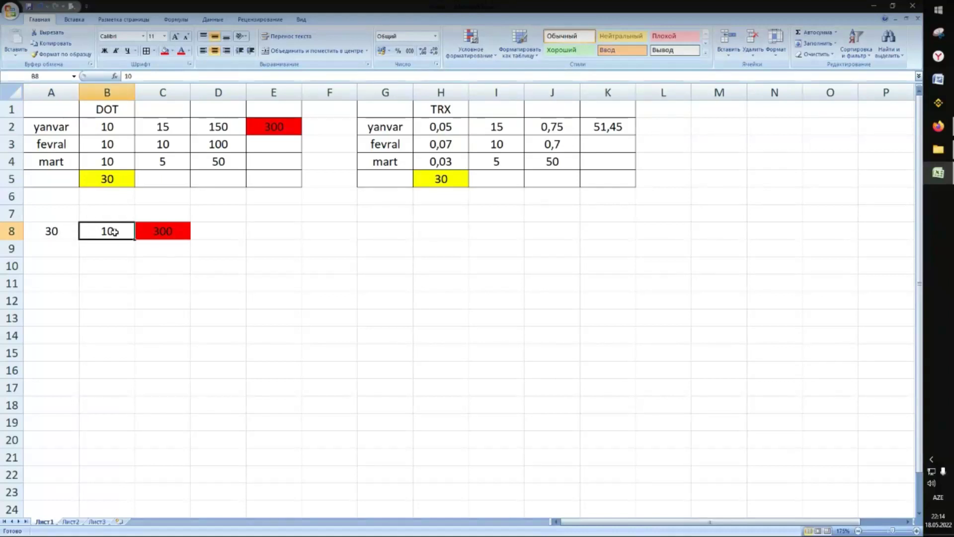
text(11)
key(Return)
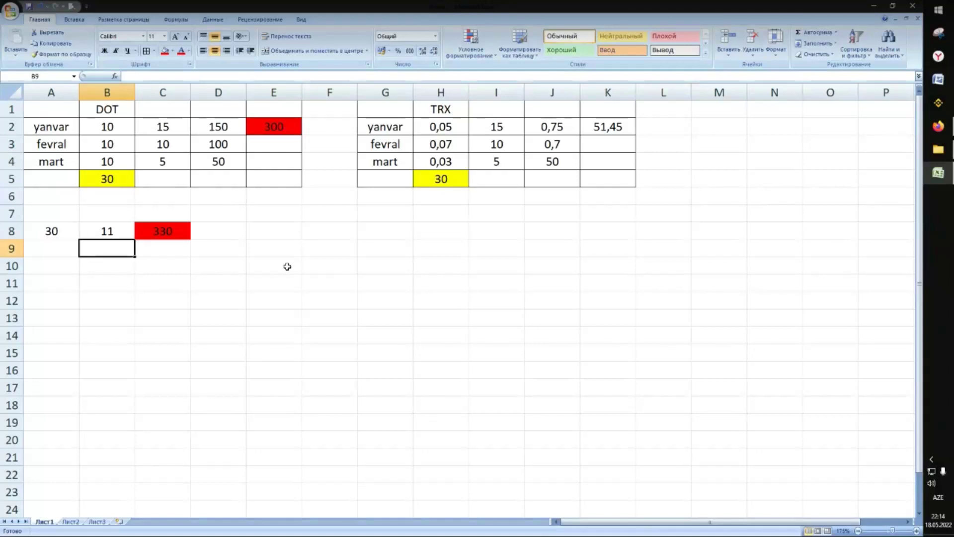
- Examine the calculation in A8:C8, the whole DOT table A1:E5 and the total cost formula in E2
drag(60, 227, 164, 229)
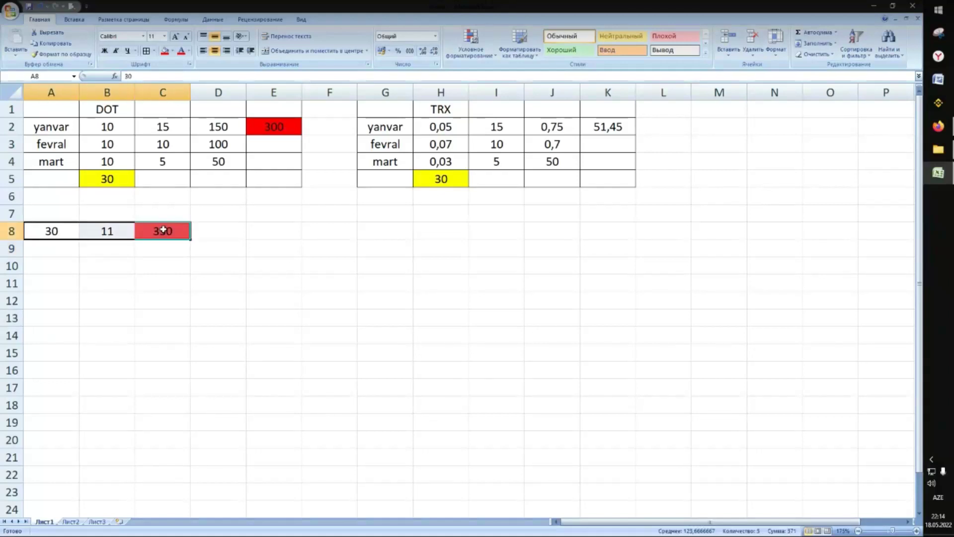
click(163, 230)
click(64, 127)
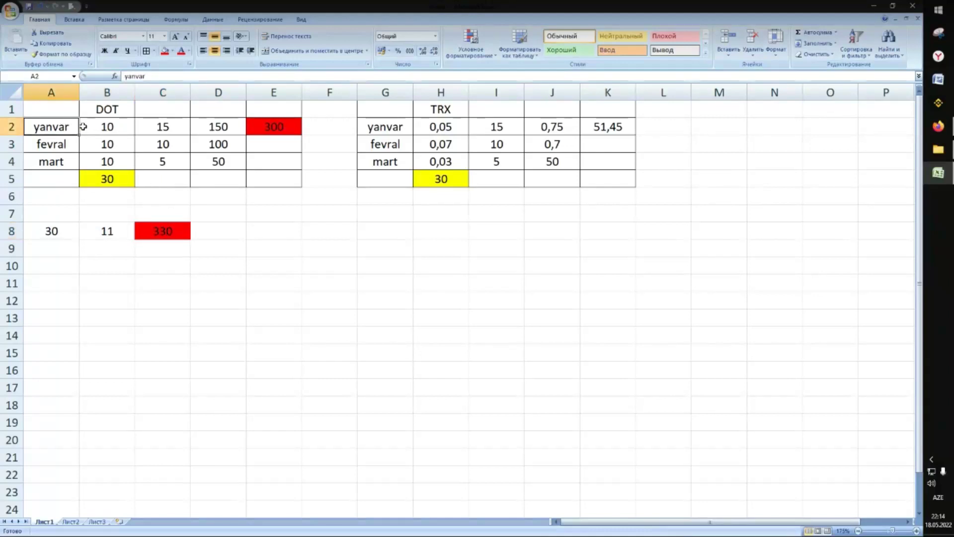
drag(70, 106, 277, 188)
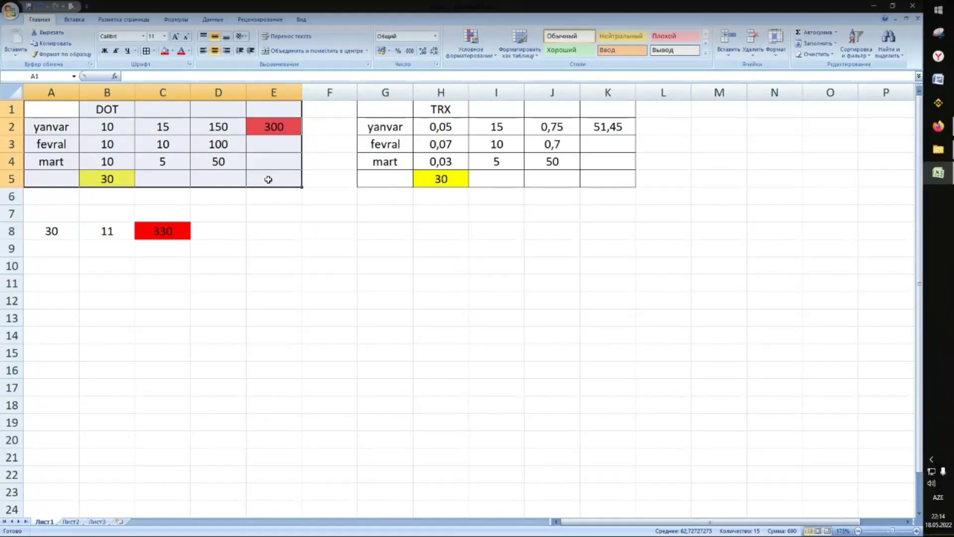
right_click(267, 178)
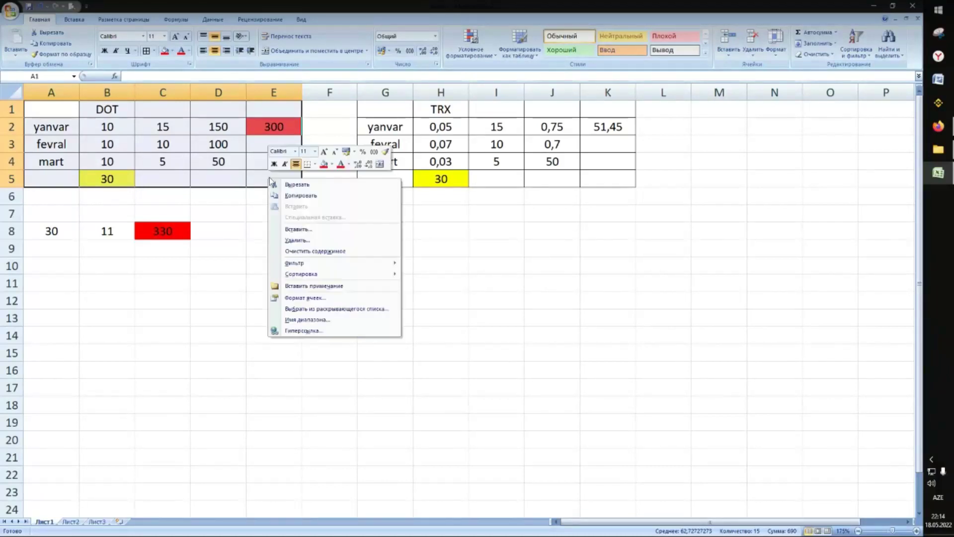
click(260, 179)
click(260, 179)
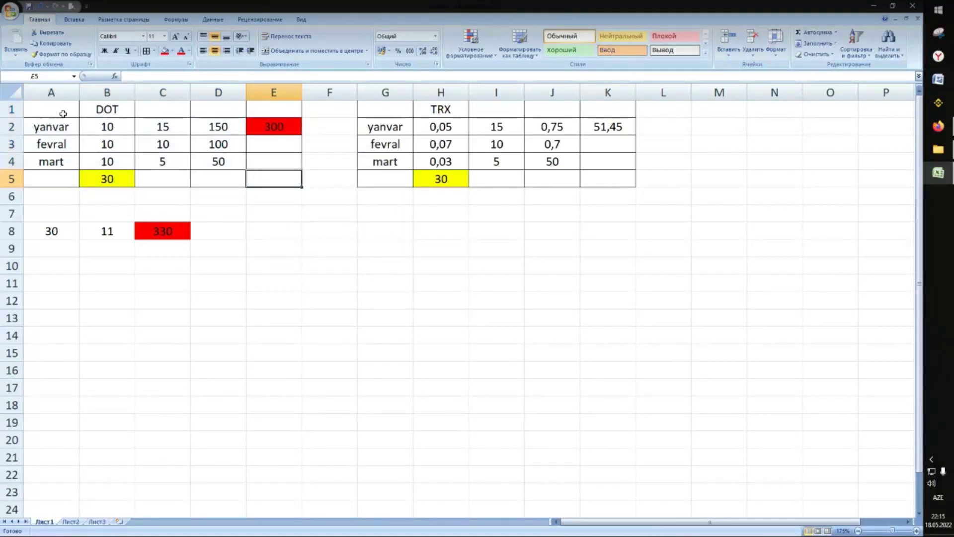
drag(65, 111, 297, 169)
click(293, 178)
click(273, 129)
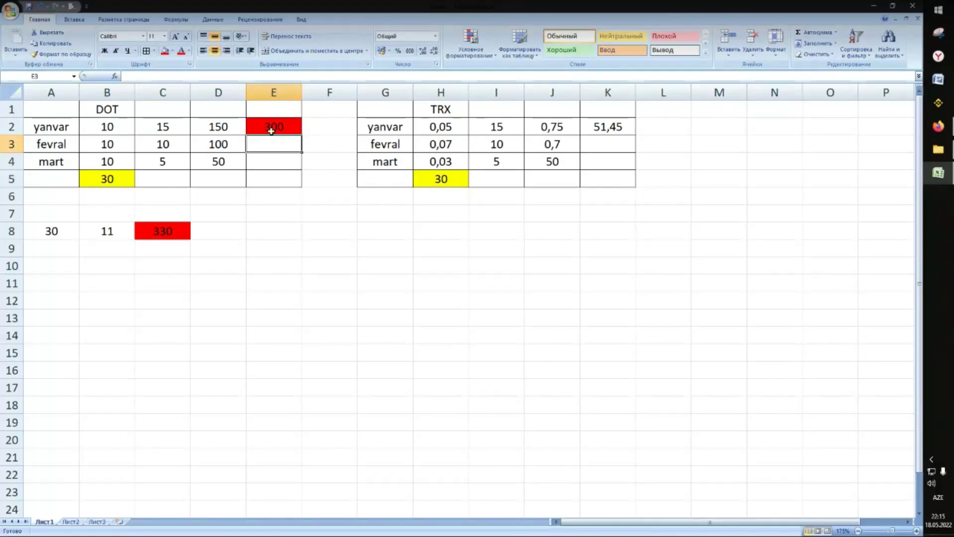
drag(113, 128, 217, 129)
click(271, 128)
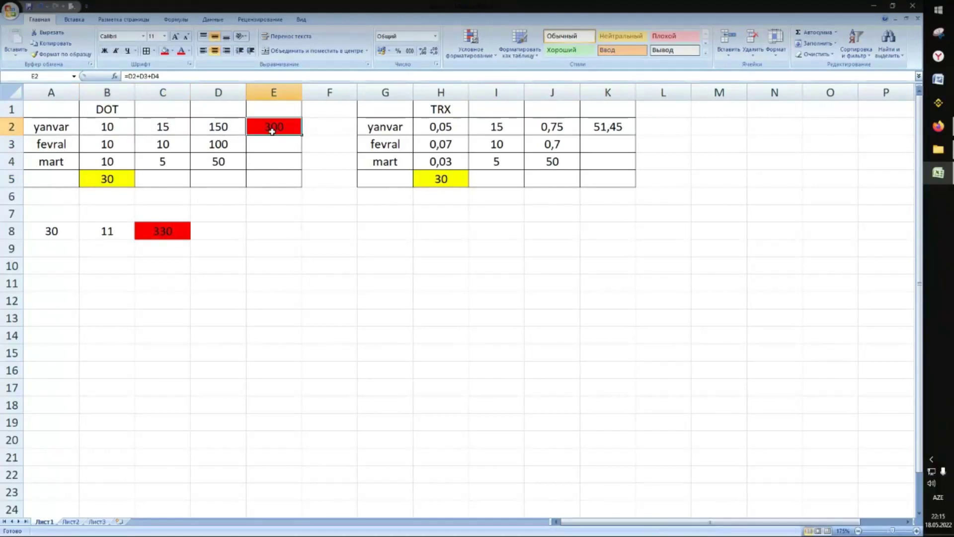
- Apply cell borders to the calculation row A8:C8
click(160, 230)
drag(49, 235, 160, 231)
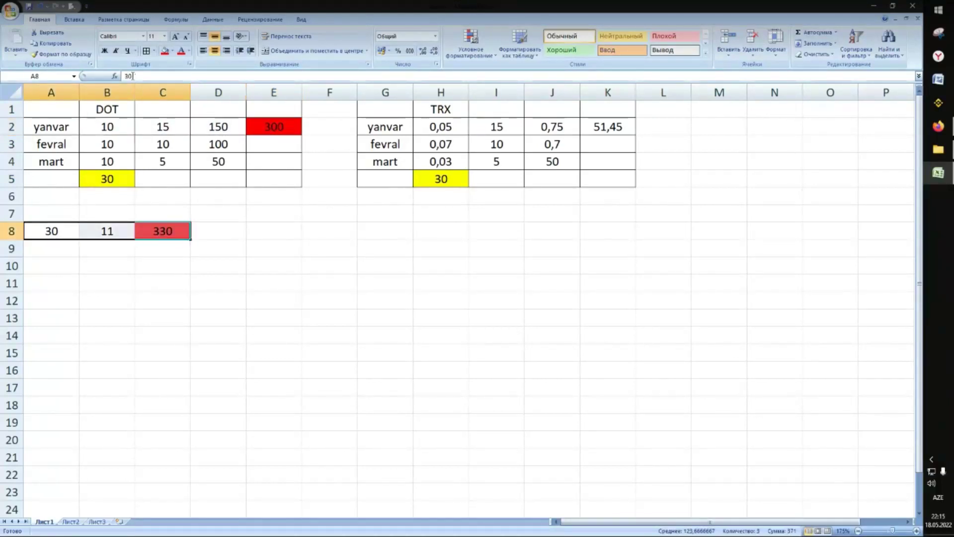
click(149, 231)
- Review the quantity in A8, the price in B8 and the product formula in C8
click(72, 229)
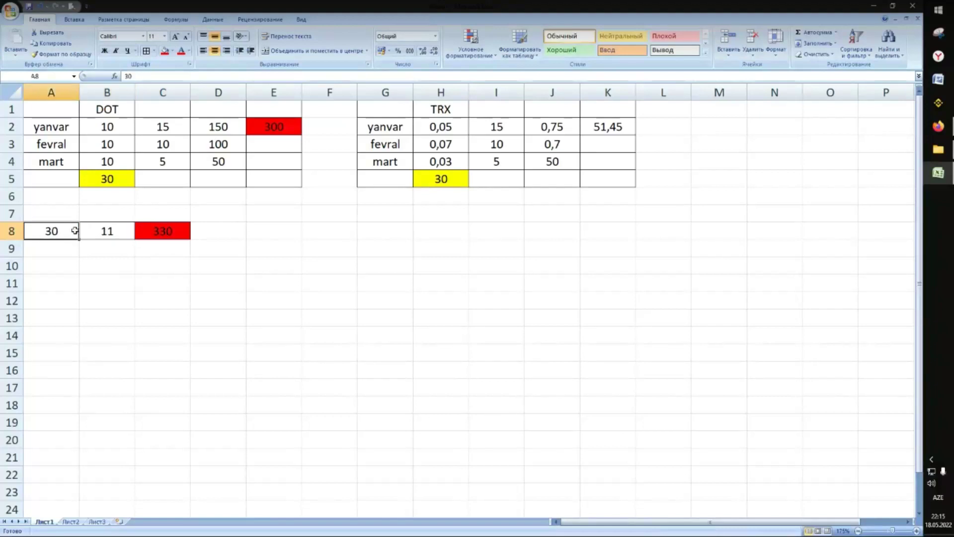
click(113, 231)
click(139, 230)
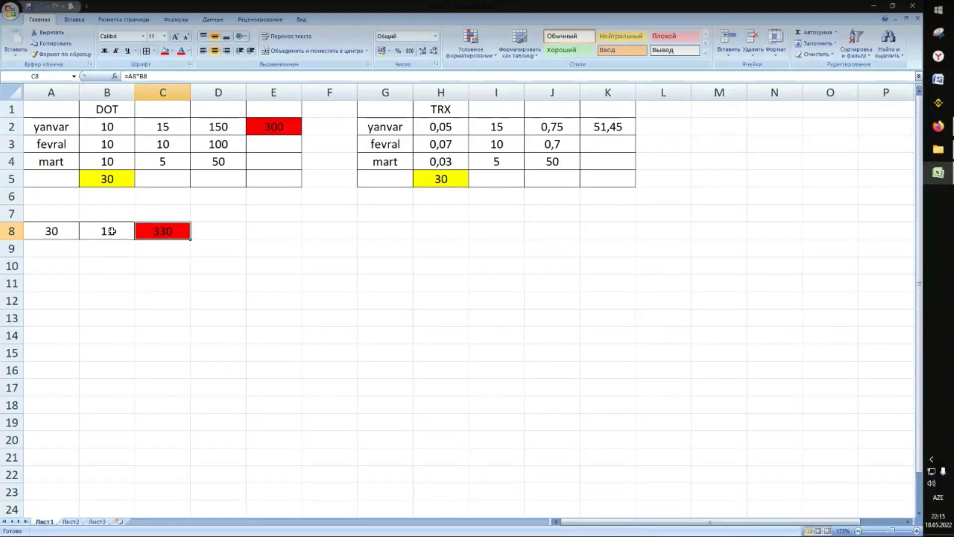
click(38, 235)
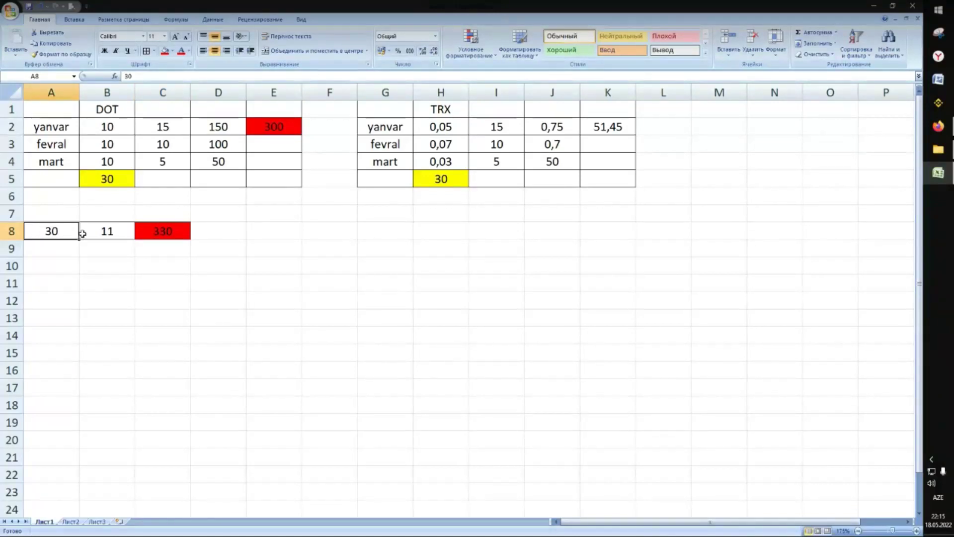
drag(75, 234, 160, 232)
click(165, 233)
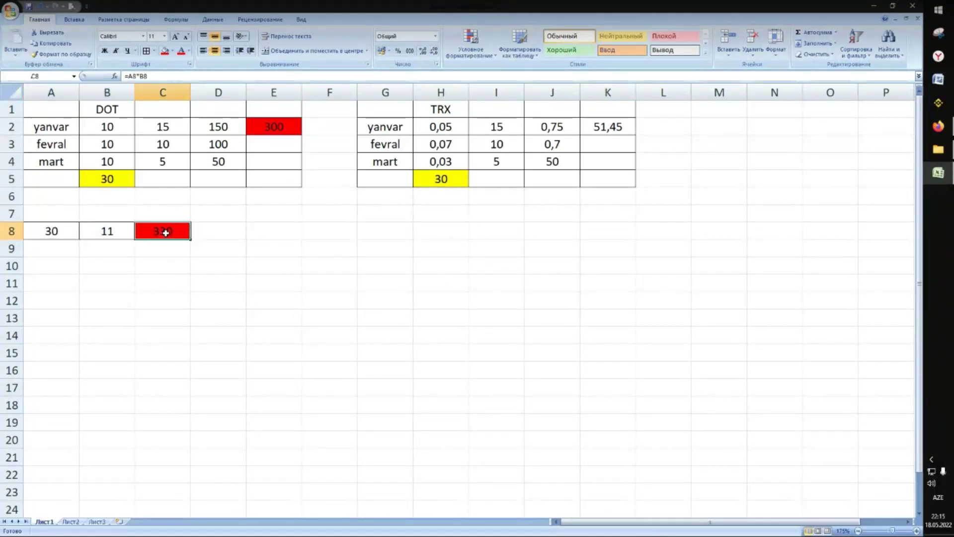
drag(61, 231, 144, 231)
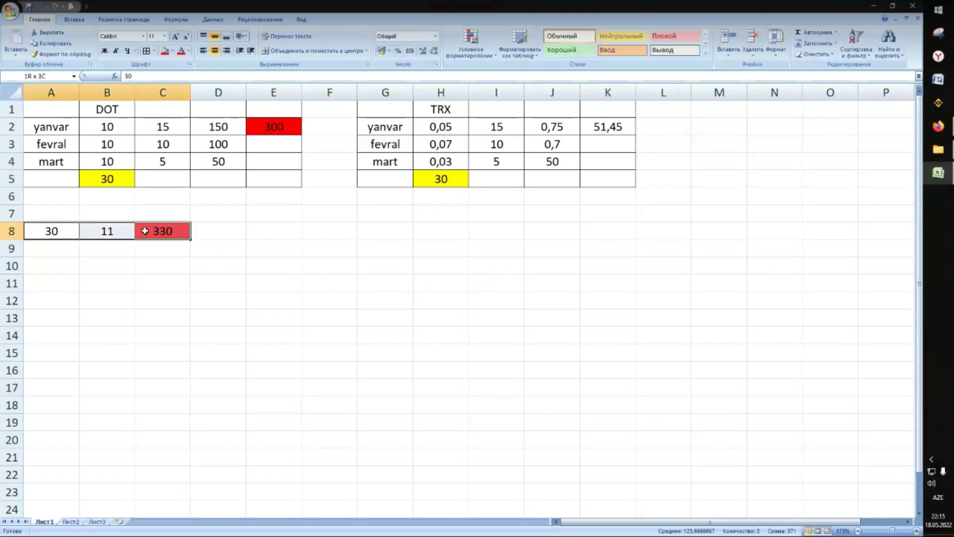
click(164, 231)
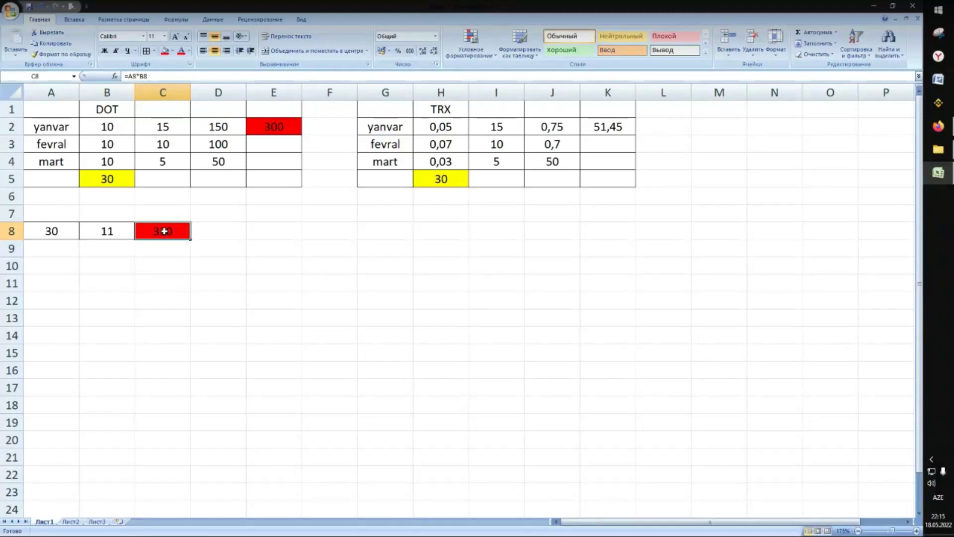
- Switch to the TradingView chart in Firefox and show BTCUSDT on the 1-week interval with its price history since 2019
click(928, 133)
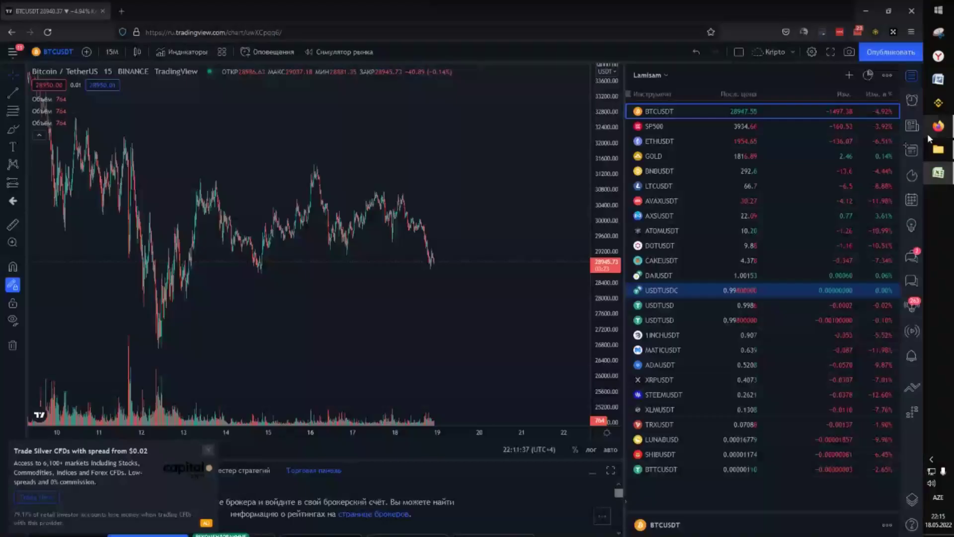
click(112, 51)
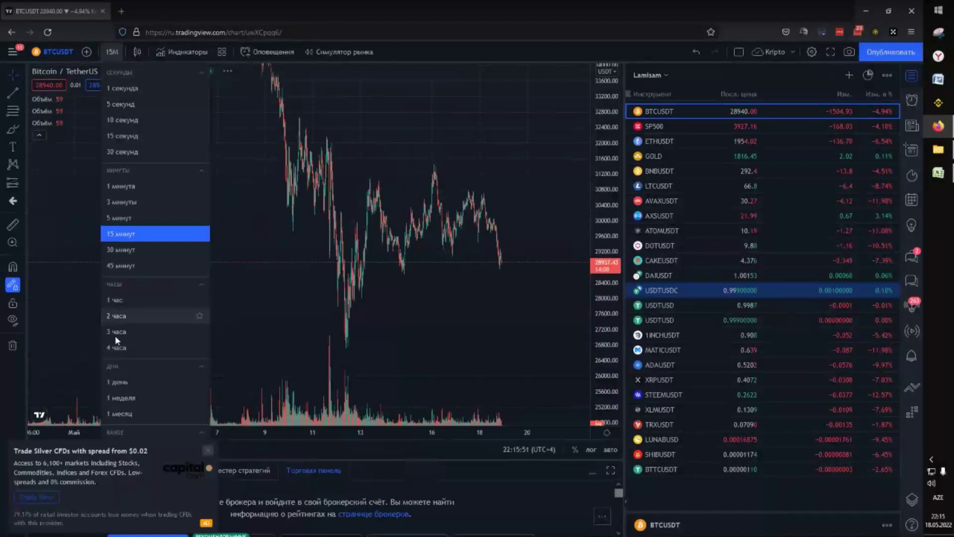
click(111, 400)
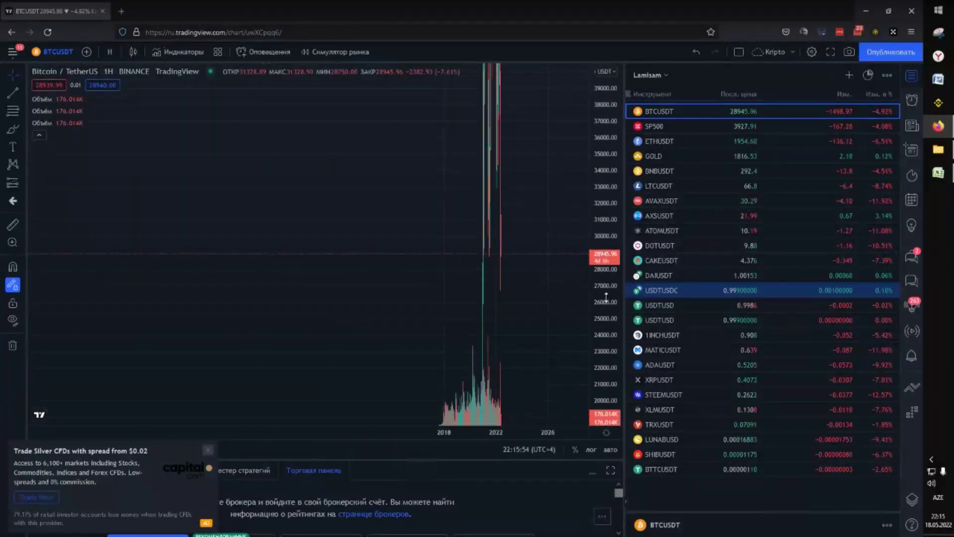
scroll(485, 279, up, 5)
drag(486, 279, 594, 254)
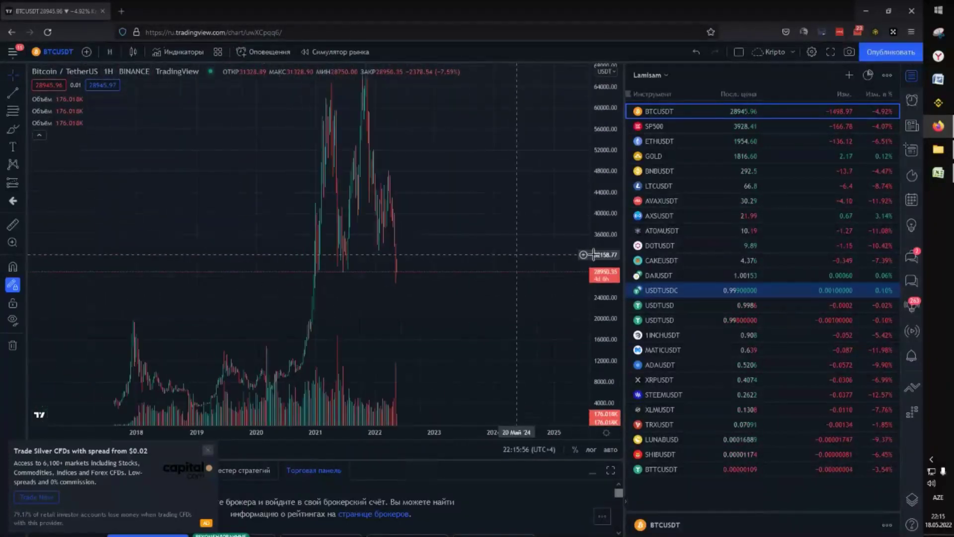
scroll(458, 240, up, 4)
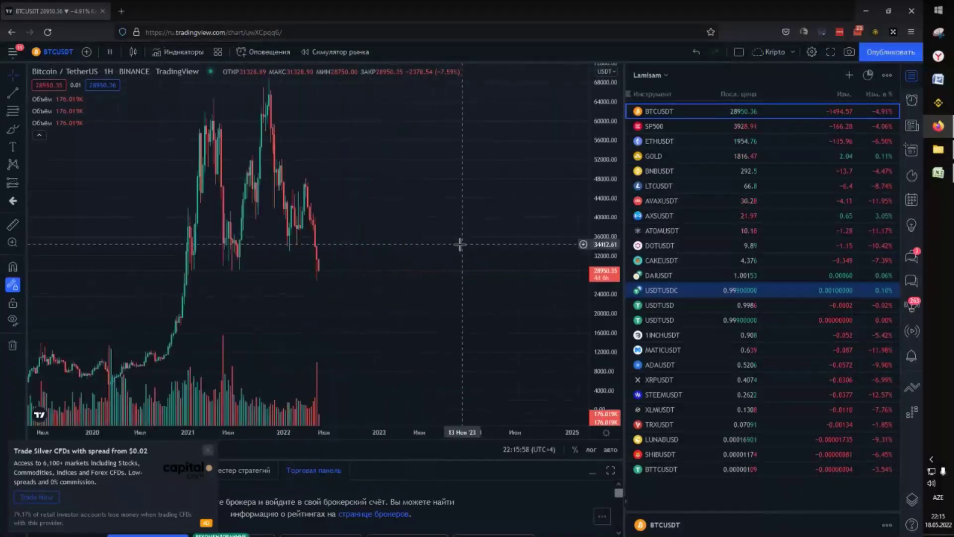
drag(398, 241, 498, 228)
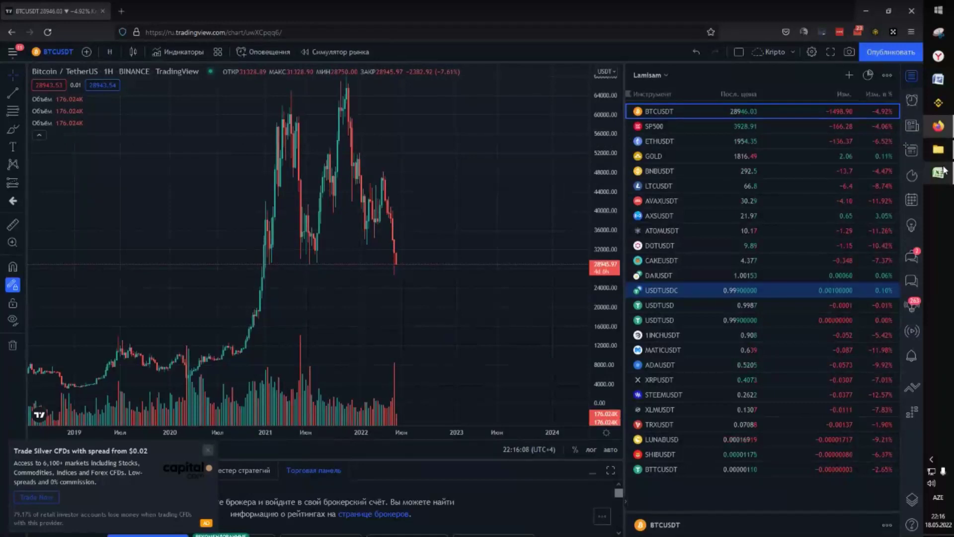
- Switch back to the Excel workbook and review the quantity, price and product in row 8
mouse_move(943, 173)
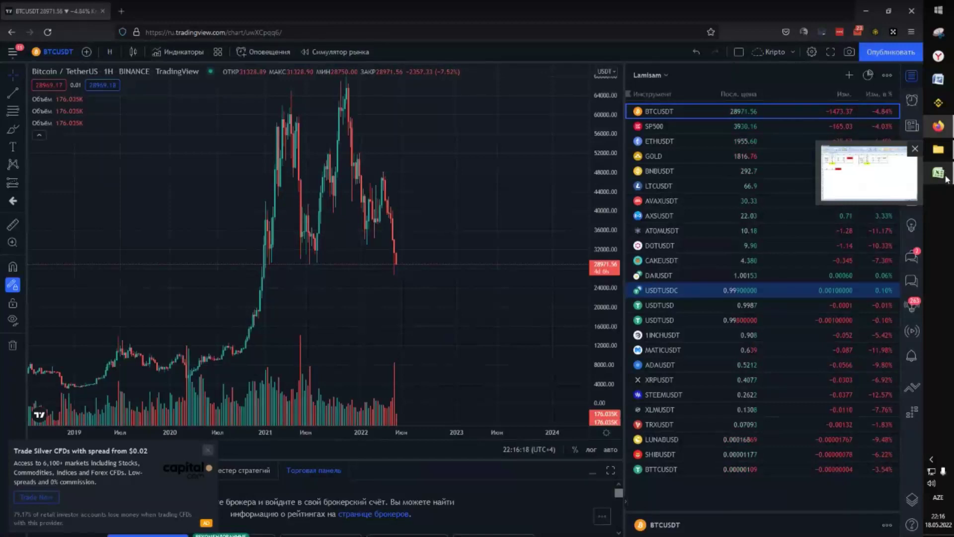
click(946, 179)
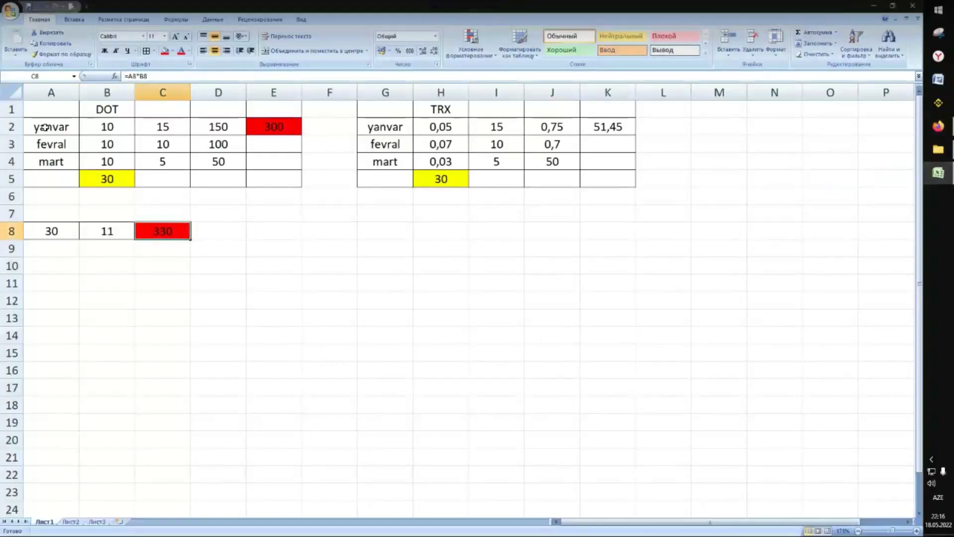
drag(78, 229, 151, 234)
click(151, 235)
drag(52, 231, 220, 231)
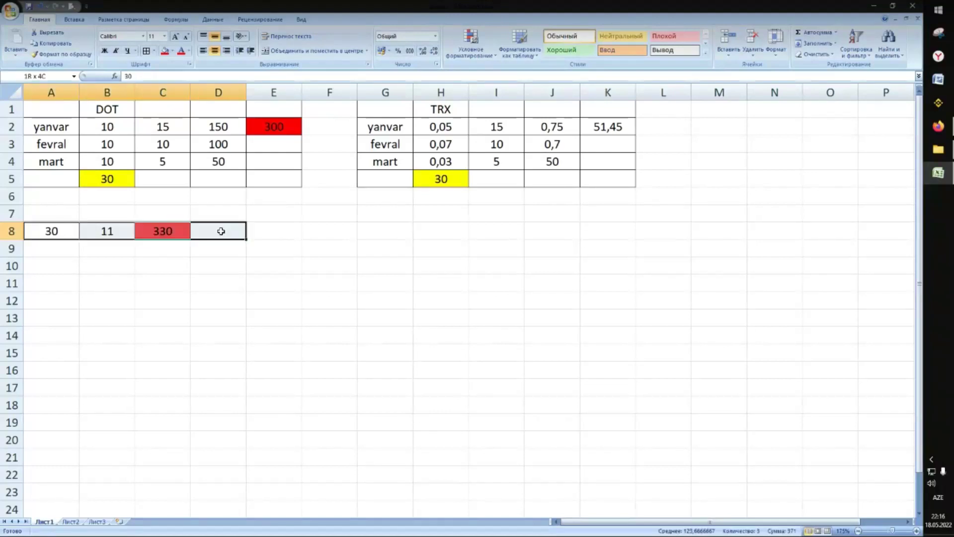
click(221, 231)
click(58, 234)
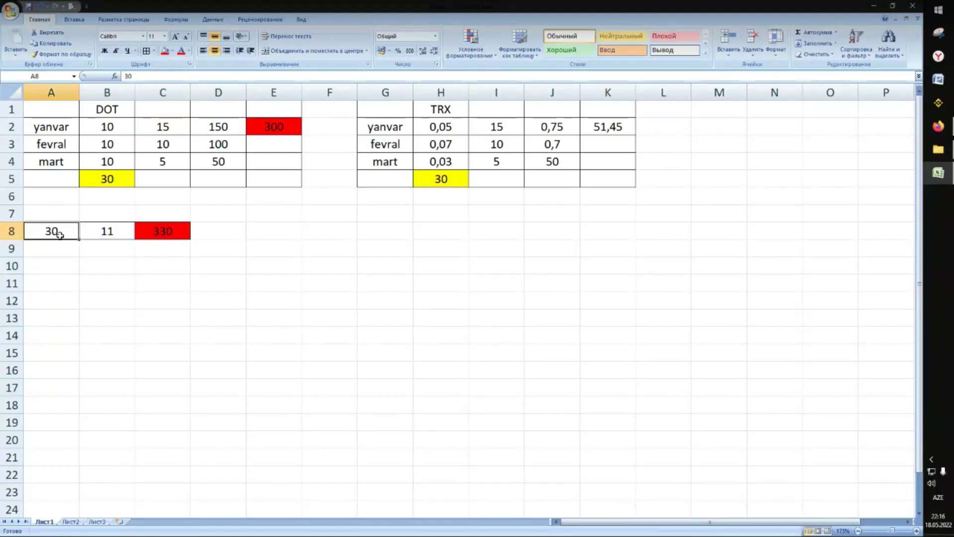
- Try the DOT prices 12 and 13 in B8 and compare row 8 with the January price in C2
click(110, 231)
text(12)
key(Return)
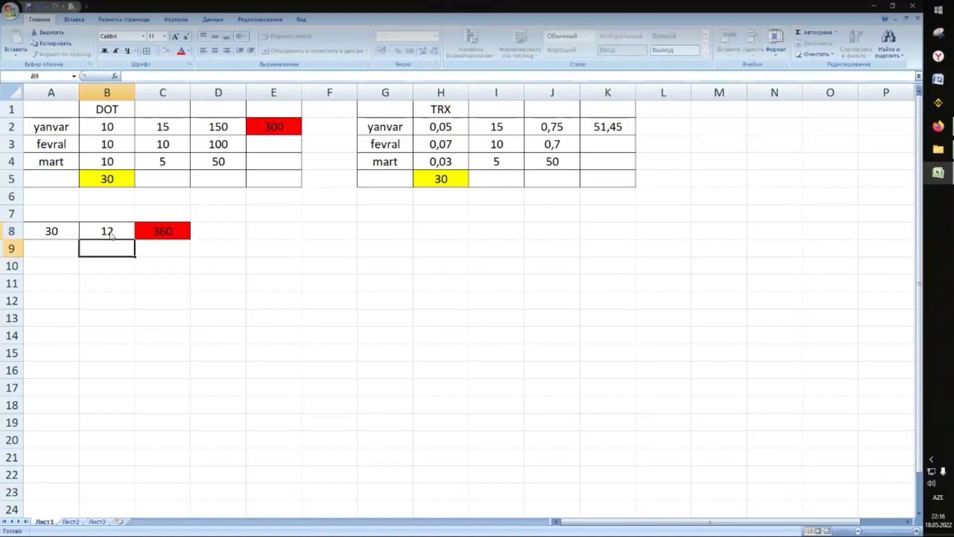
click(110, 231)
text(13)
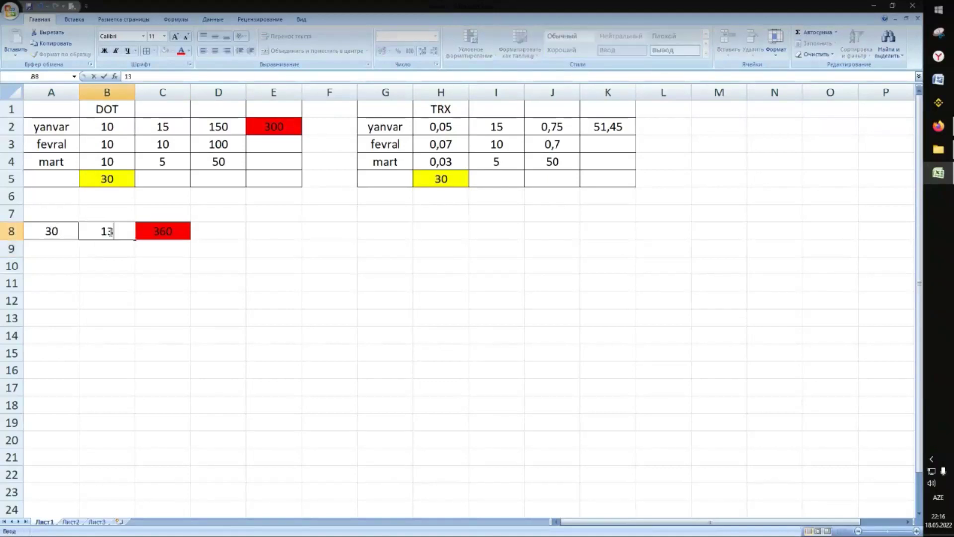
key(Return)
drag(53, 231, 107, 231)
click(114, 233)
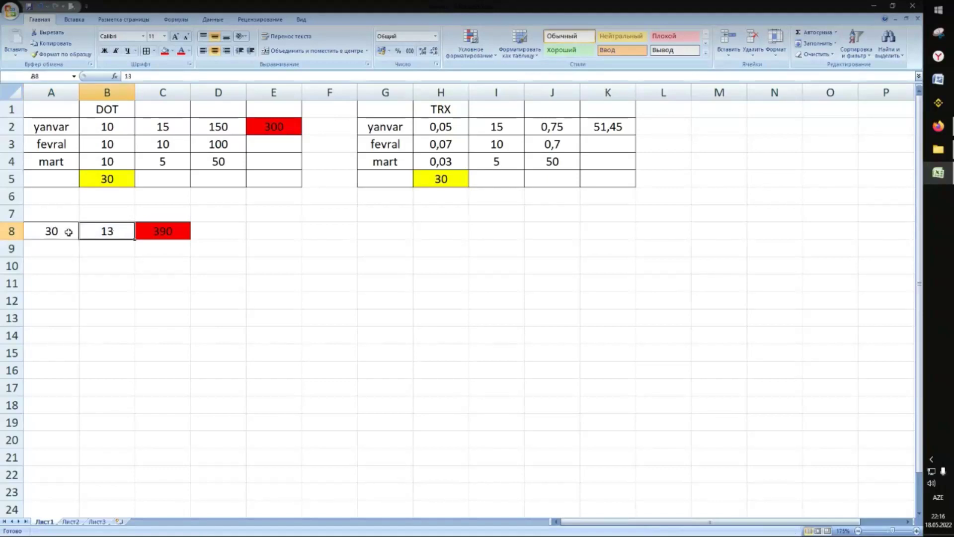
drag(64, 231, 107, 231)
click(111, 231)
click(169, 123)
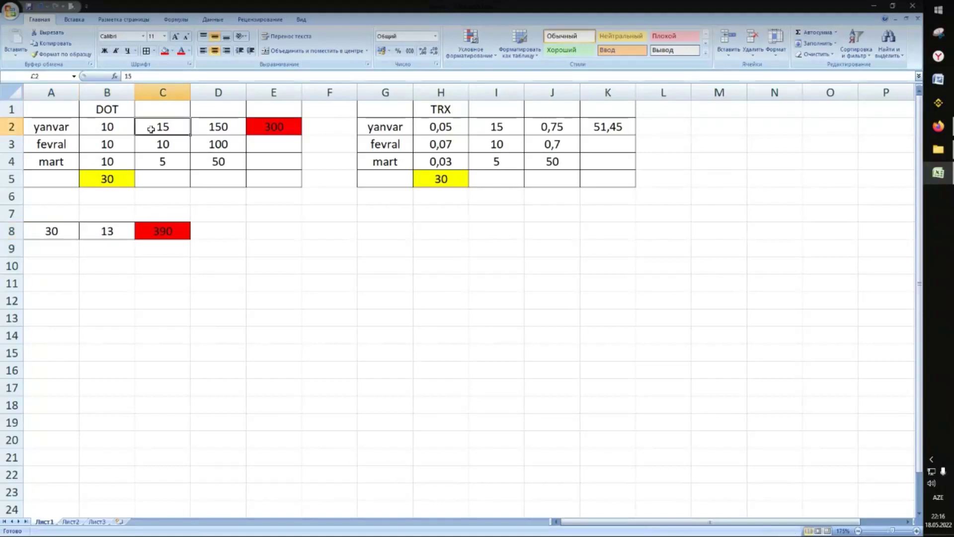
- Set the DOT price in B8 to 14 and review it with the quantity in A8
click(107, 232)
text(14)
key(Return)
click(108, 232)
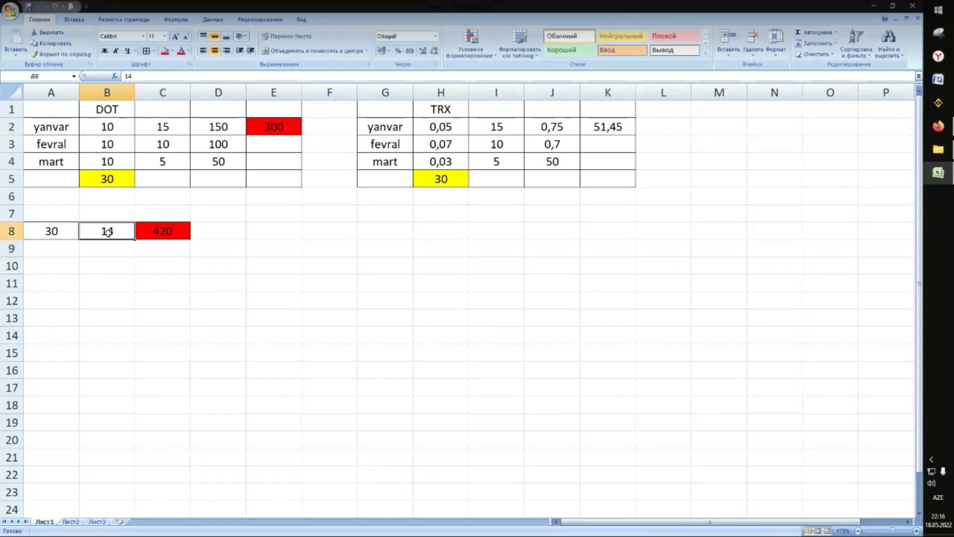
drag(59, 228, 124, 231)
click(123, 233)
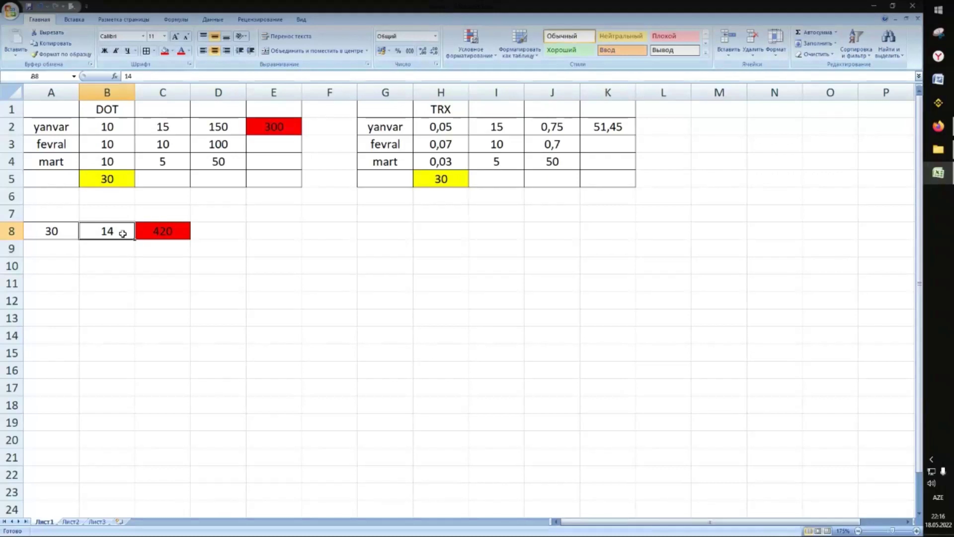
- Switch to the TradingView chart in Firefox and examine the latest weekly BTCUSDT candles and the empty area up to 2024
click(949, 131)
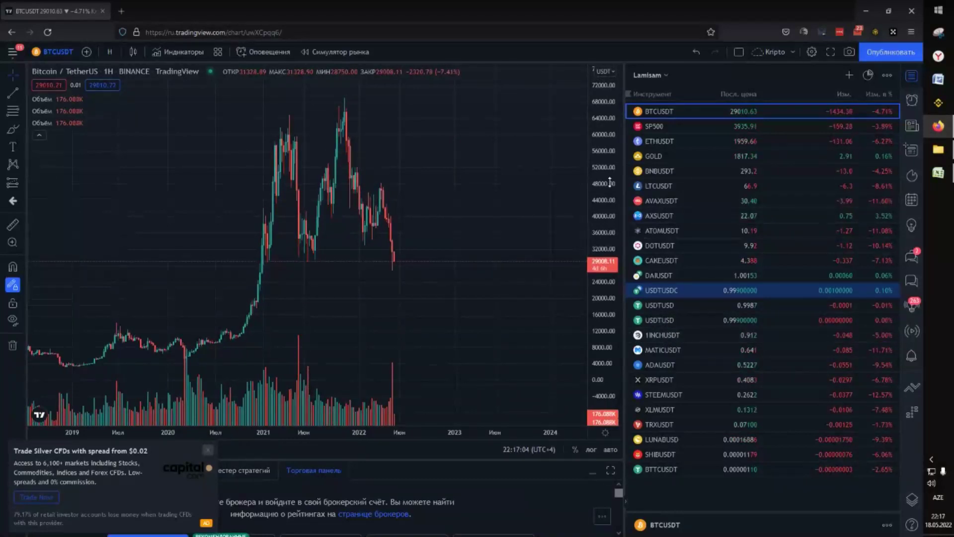
scroll(481, 256, up, 3)
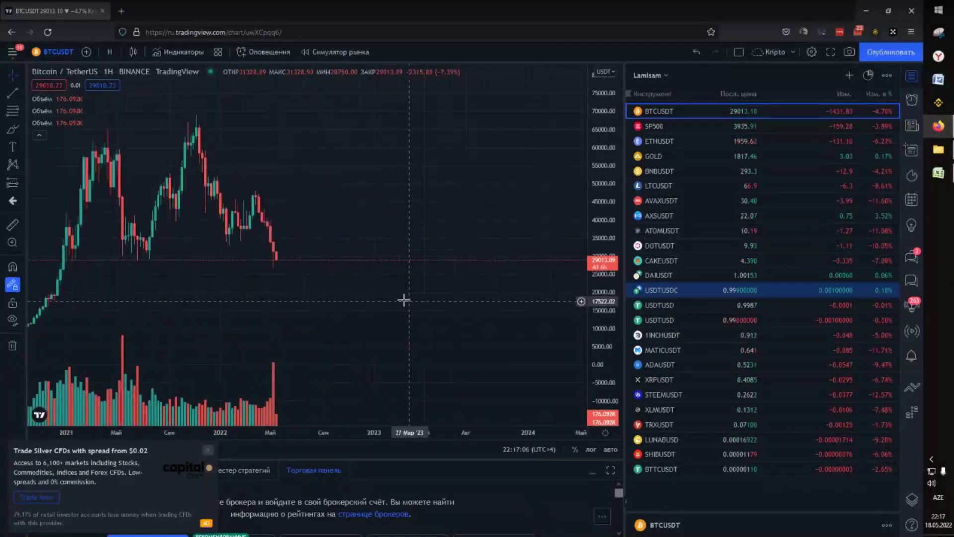
scroll(375, 270, right, 3)
scroll(333, 263, right, 3)
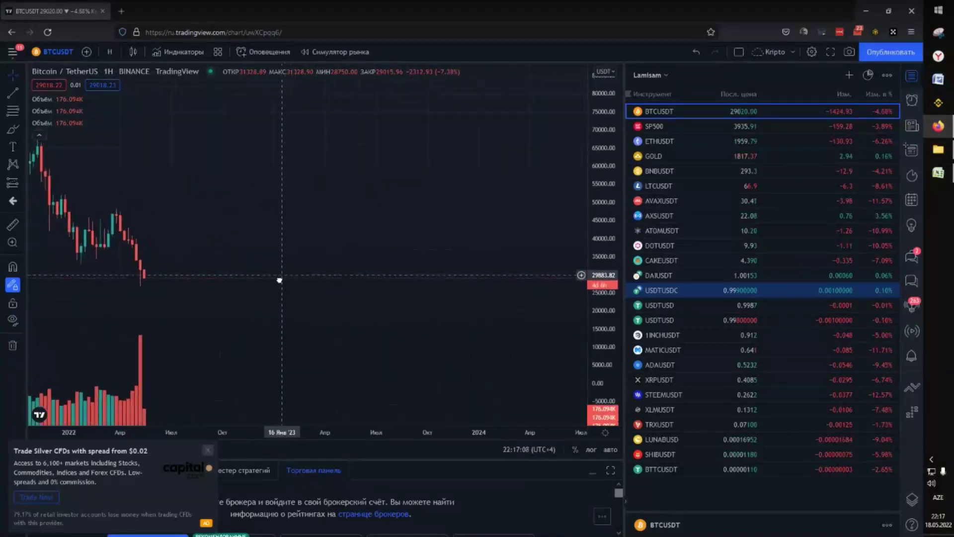
scroll(270, 296, left, 1)
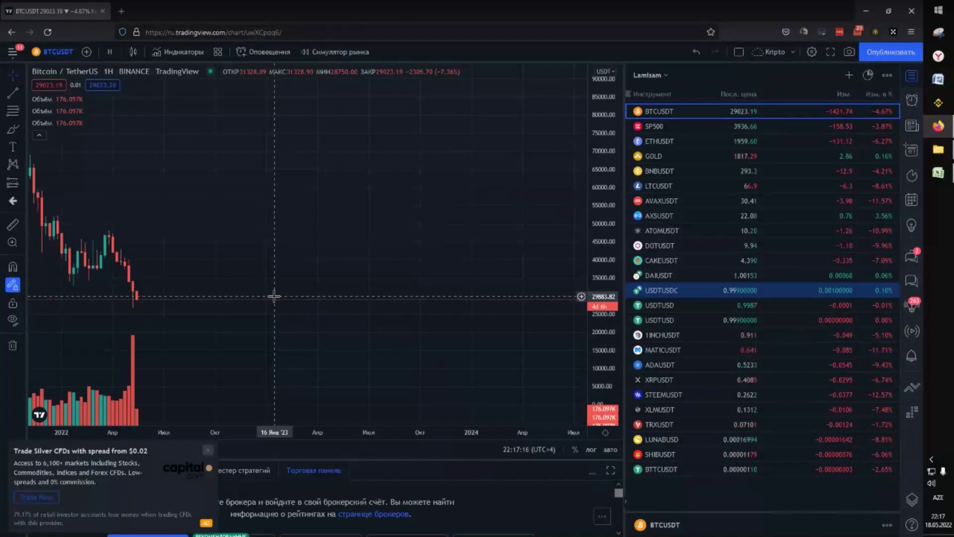
drag(264, 287, 311, 273)
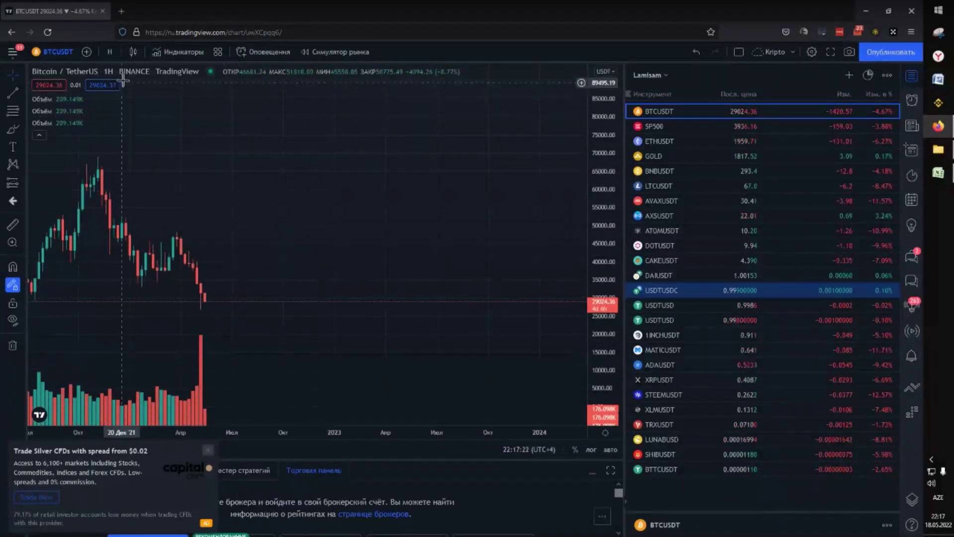
- Change the BTCUSDT chart interval to 30 minutes
click(110, 51)
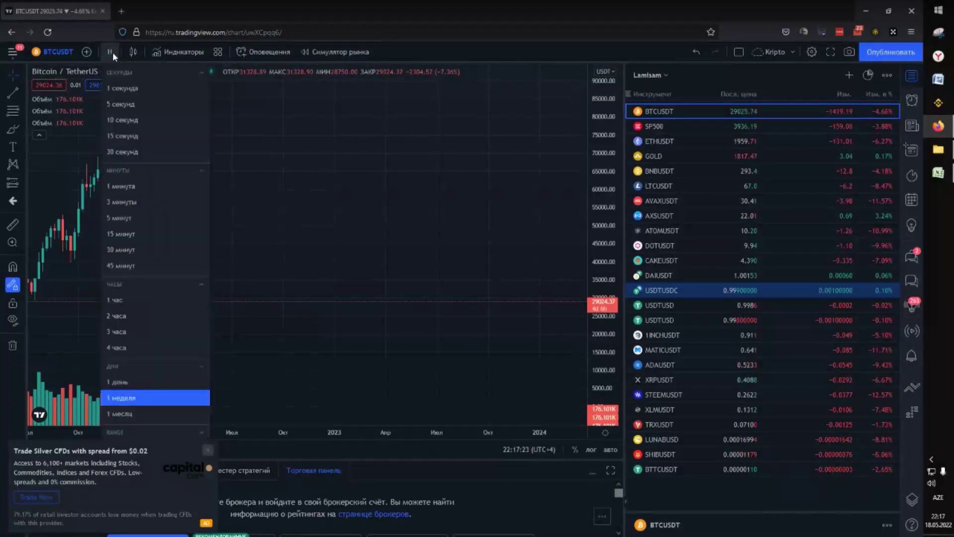
click(138, 250)
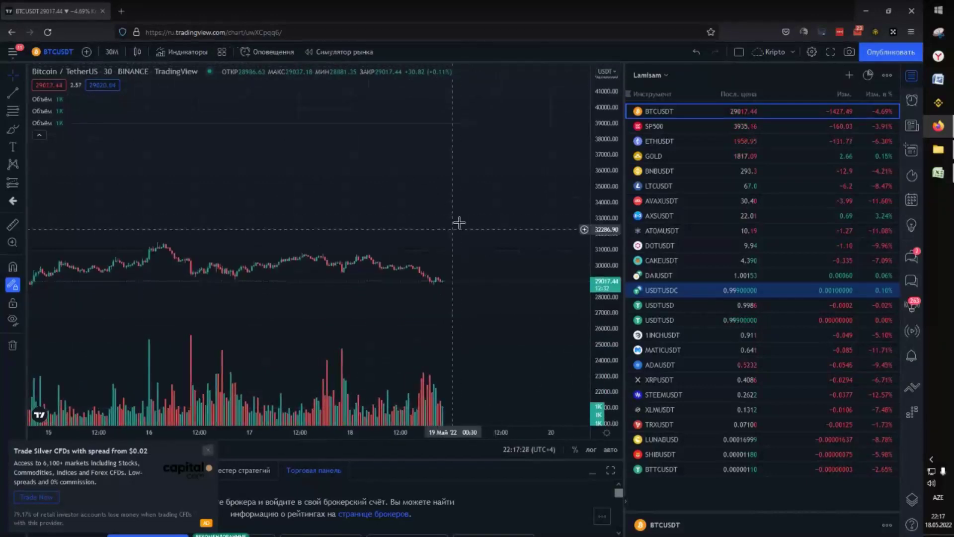
drag(458, 219, 519, 220)
- Change the BTCUSDT chart interval to 1 minute and show the price movement of the last several hours
click(112, 52)
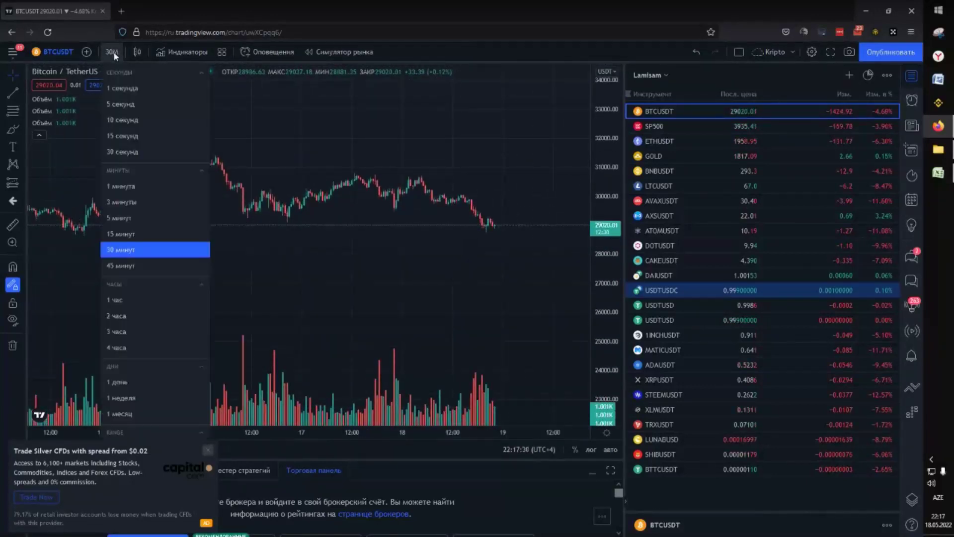
click(129, 187)
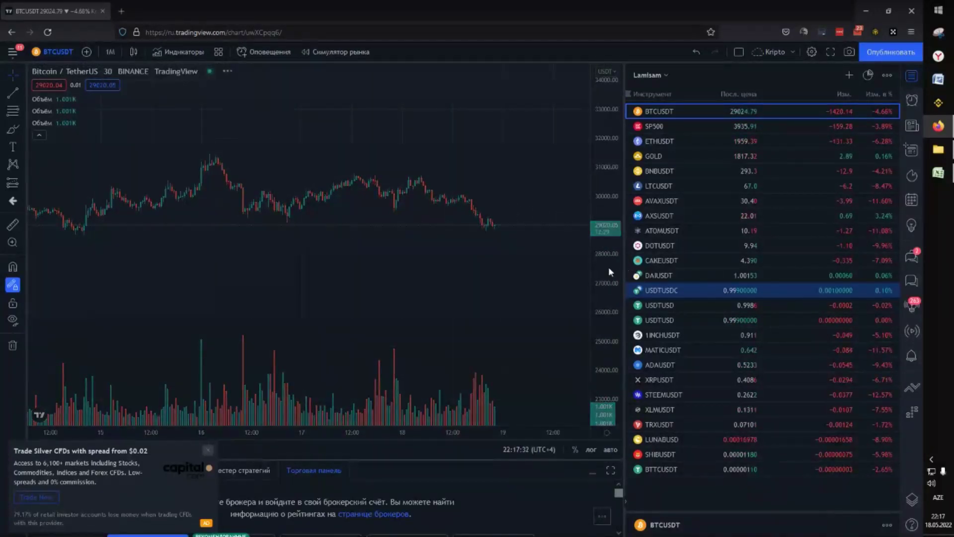
scroll(498, 276, down, 5)
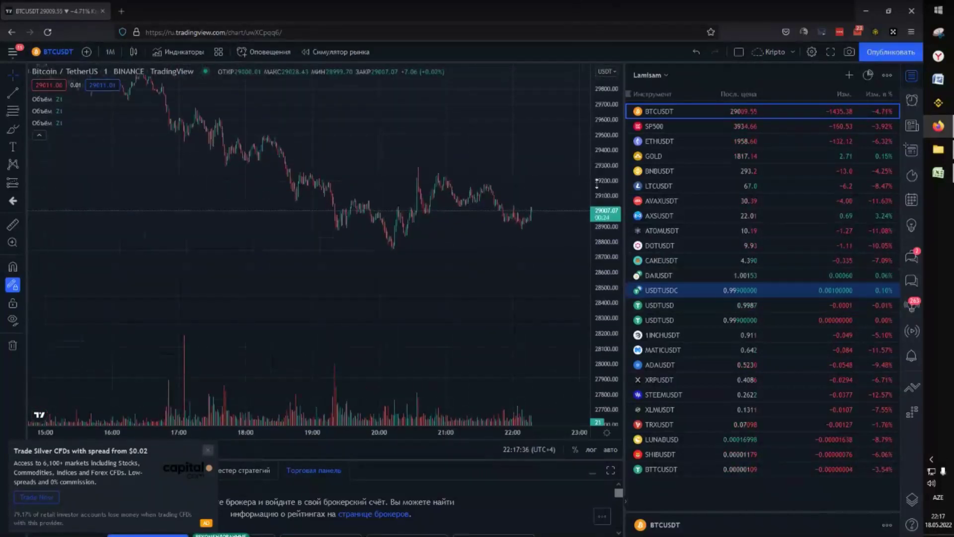
drag(533, 252, 515, 326)
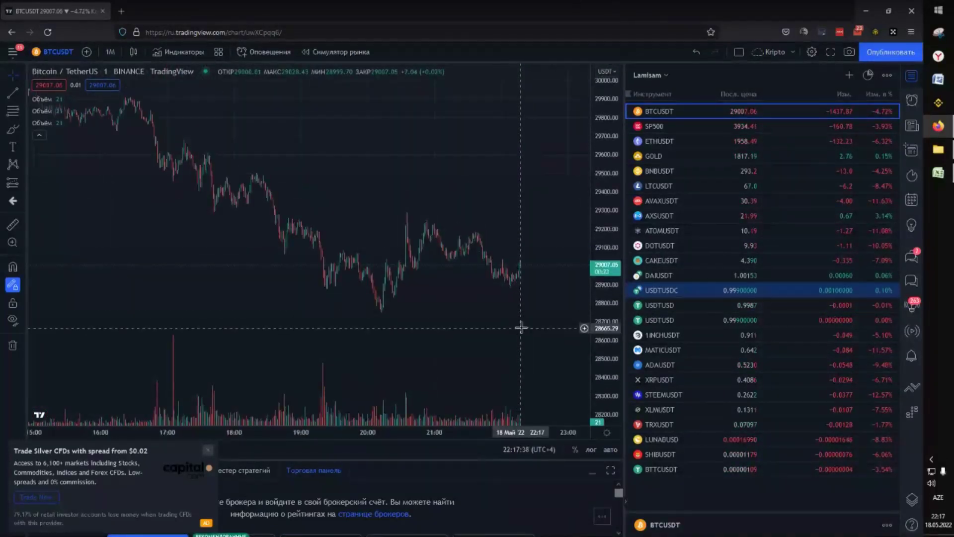
- Examine the 1-minute BTCUSDT candles around the 20:34 spike on 18 May, and the wider price history since 17 May
scroll(470, 337, up, 3)
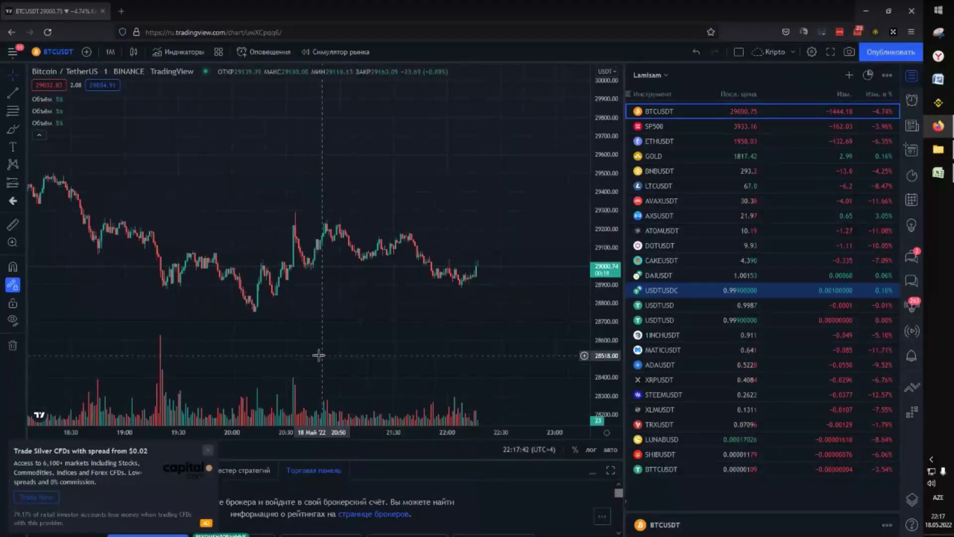
scroll(228, 358, up, 2)
drag(228, 358, 325, 298)
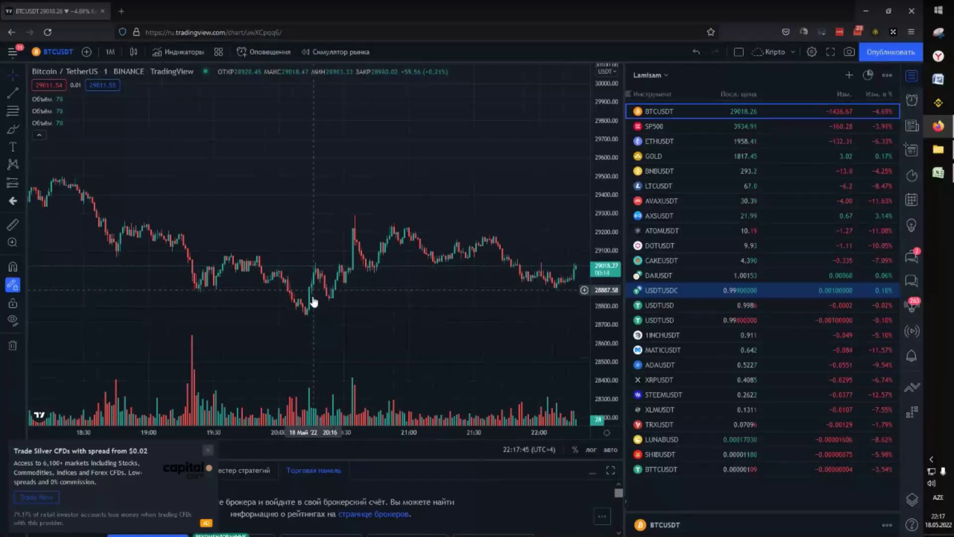
drag(313, 300, 192, 288)
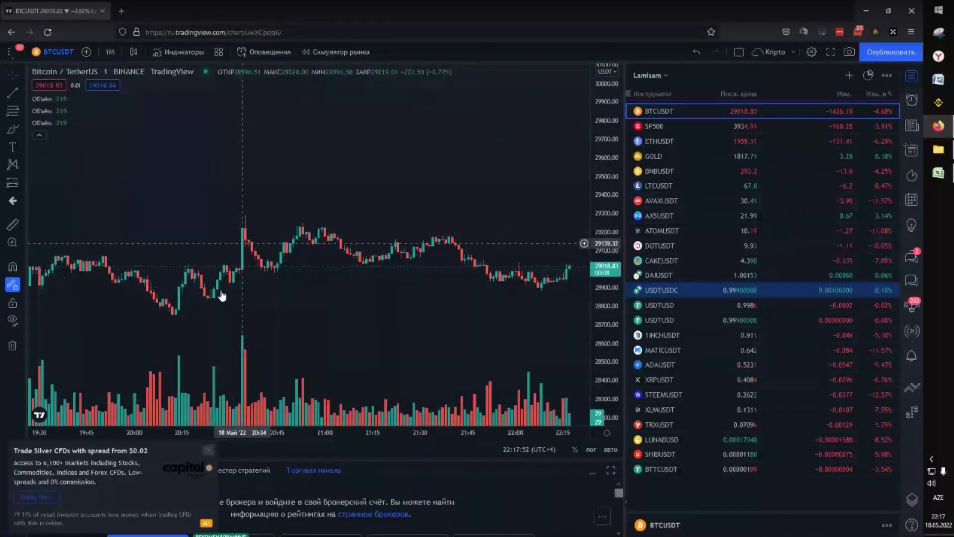
scroll(372, 266, down, 2)
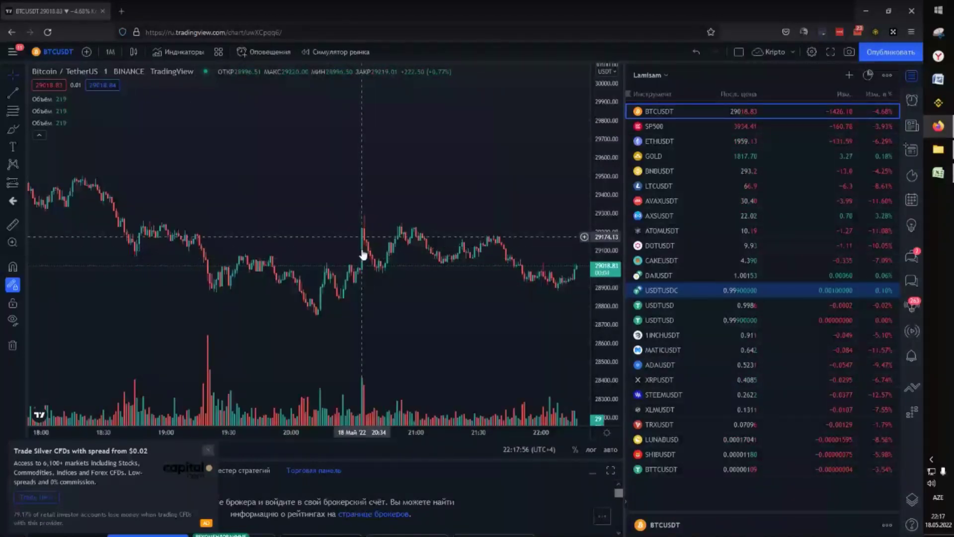
scroll(364, 255, down, 3)
scroll(566, 336, down, 3)
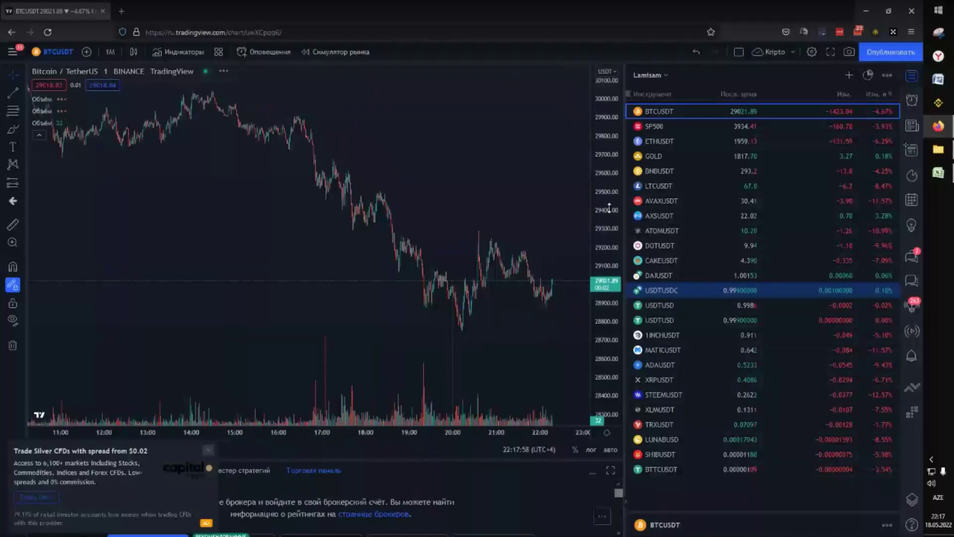
scroll(466, 343, down, 3)
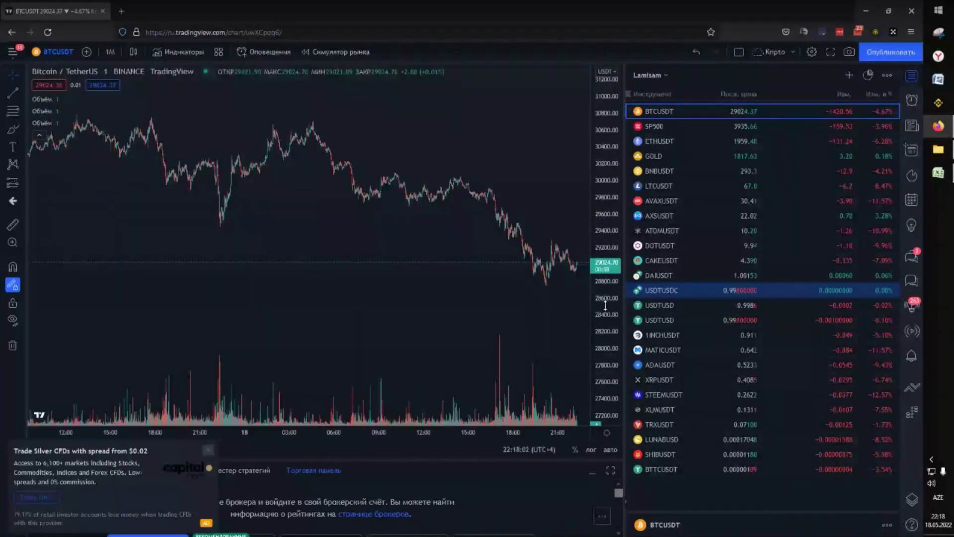
- Open coingecko.com in a new browser tab, keeping the TradingView chart open
click(121, 11)
text(coinge)
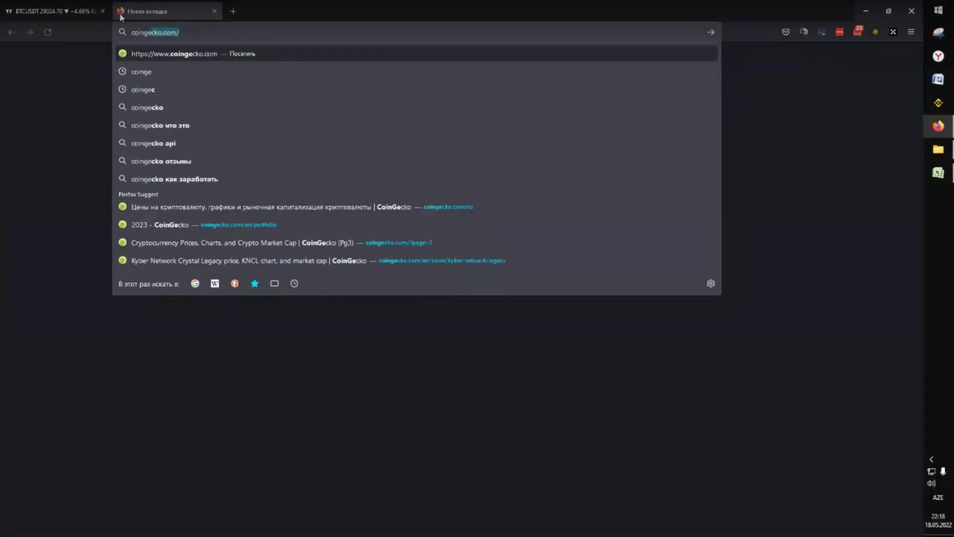
key(Return)
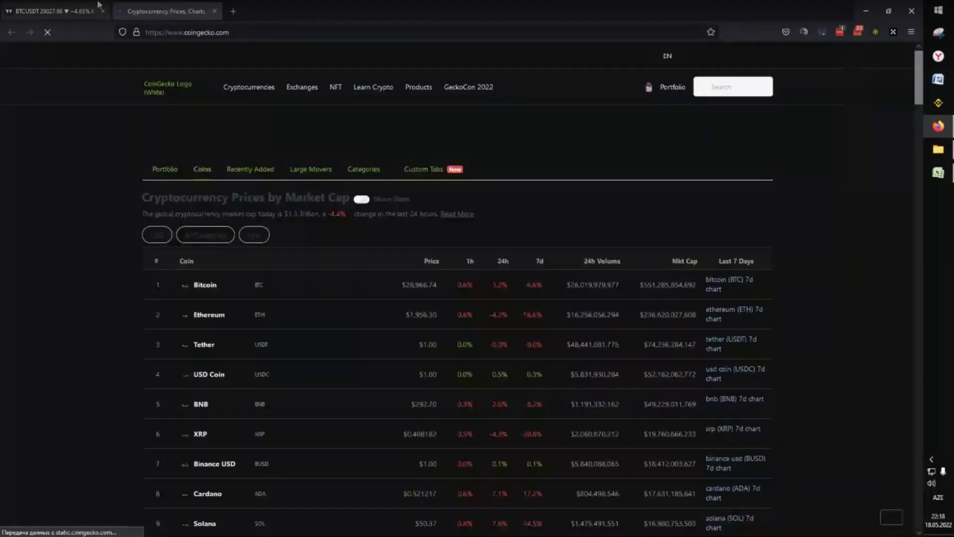
click(98, 6)
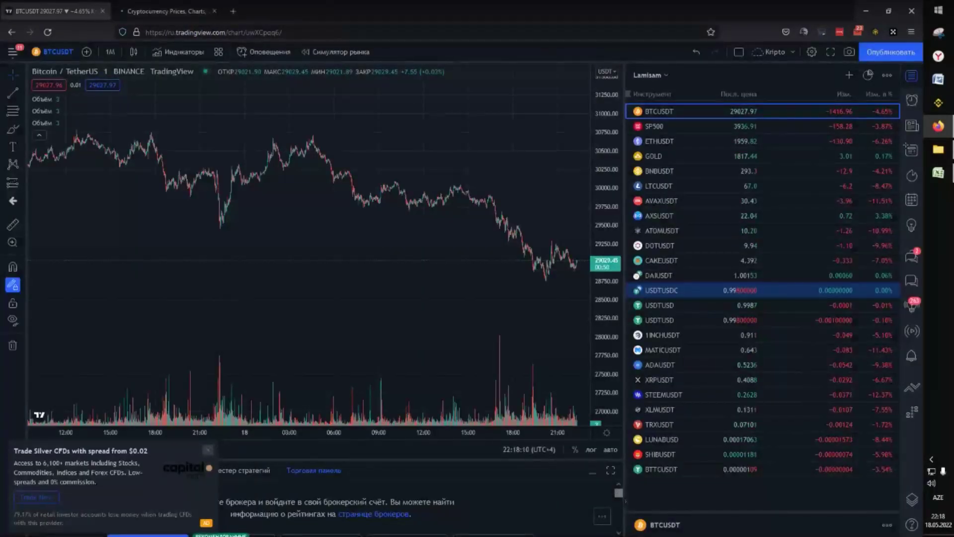
click(175, 4)
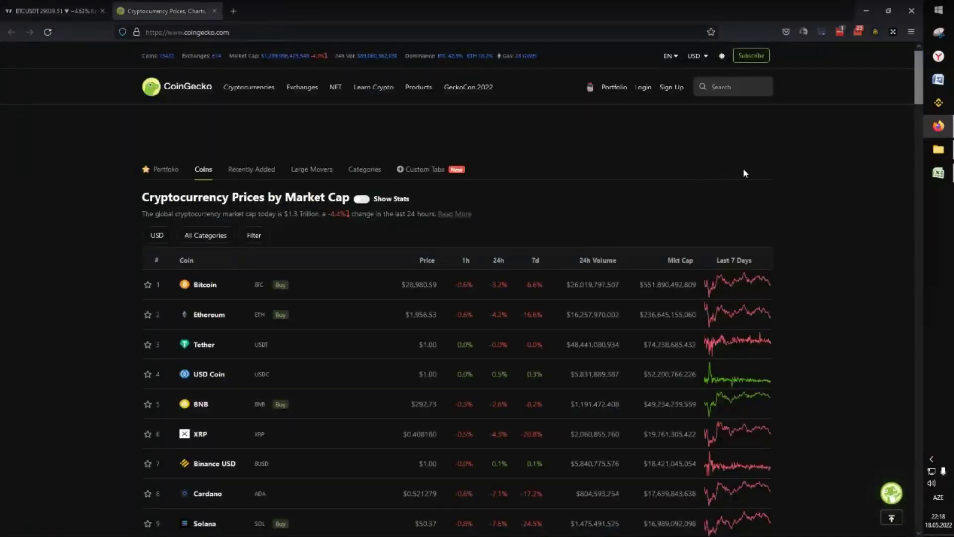
- Look over CoinGecko's coin list by market cap and highlight the global Market Cap figure with its percentage change
scroll(832, 157, down, 2)
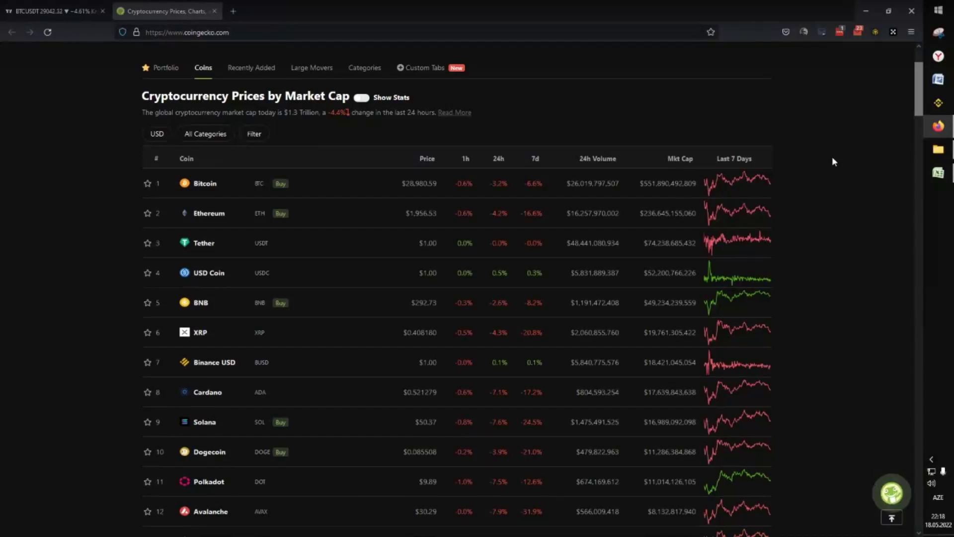
key(F5)
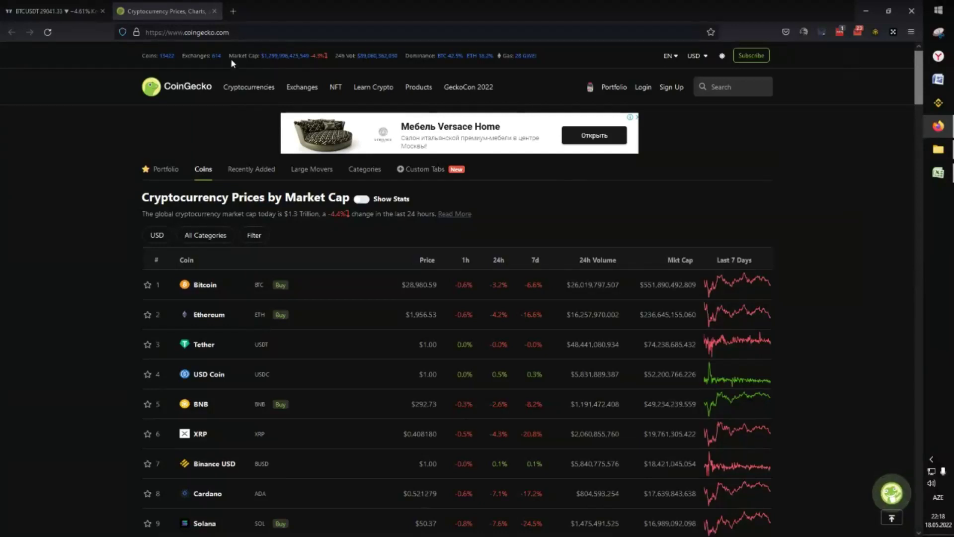
click(246, 58)
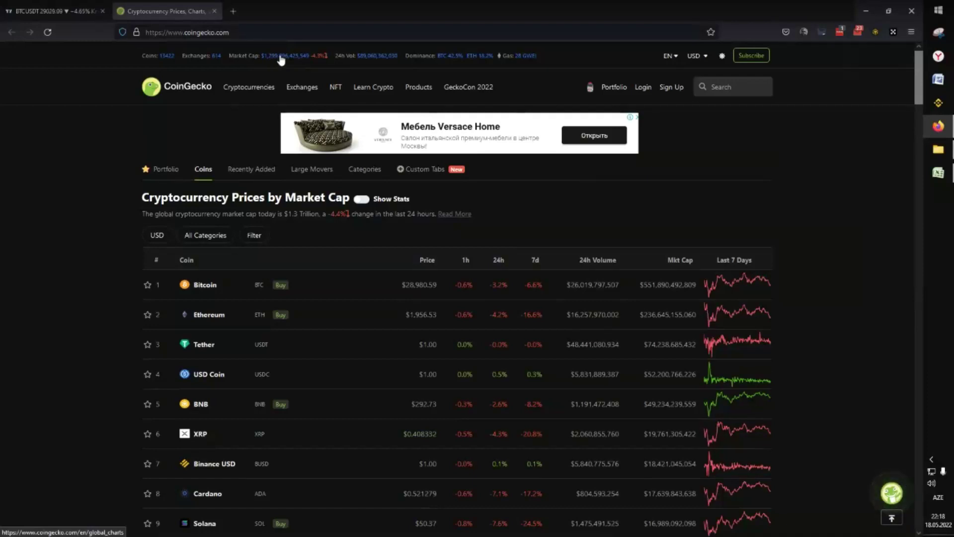
drag(230, 56, 330, 59)
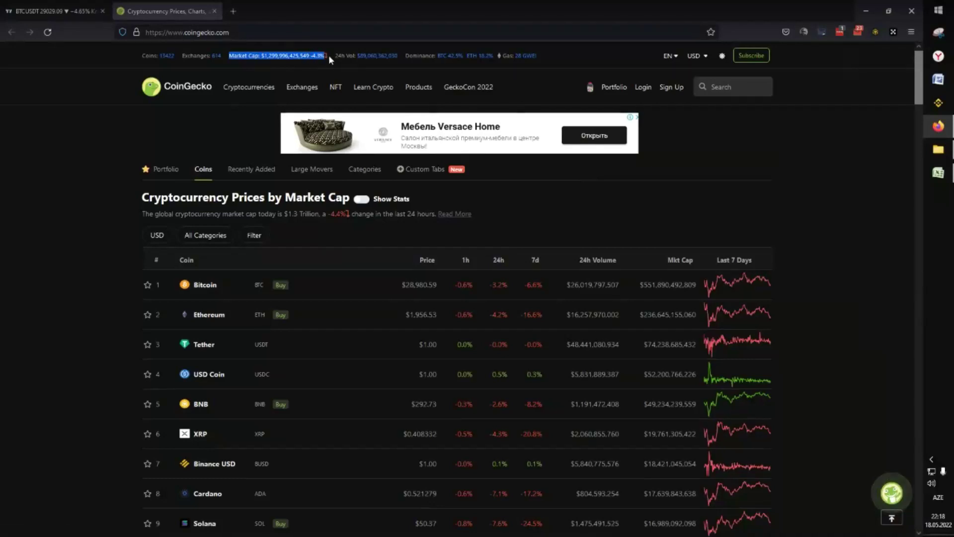
drag(229, 55, 346, 55)
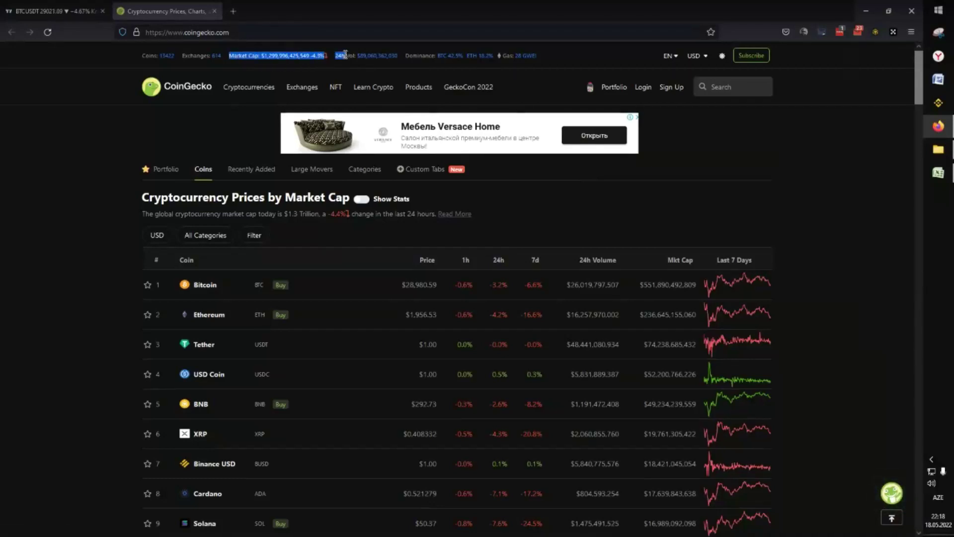
click(327, 60)
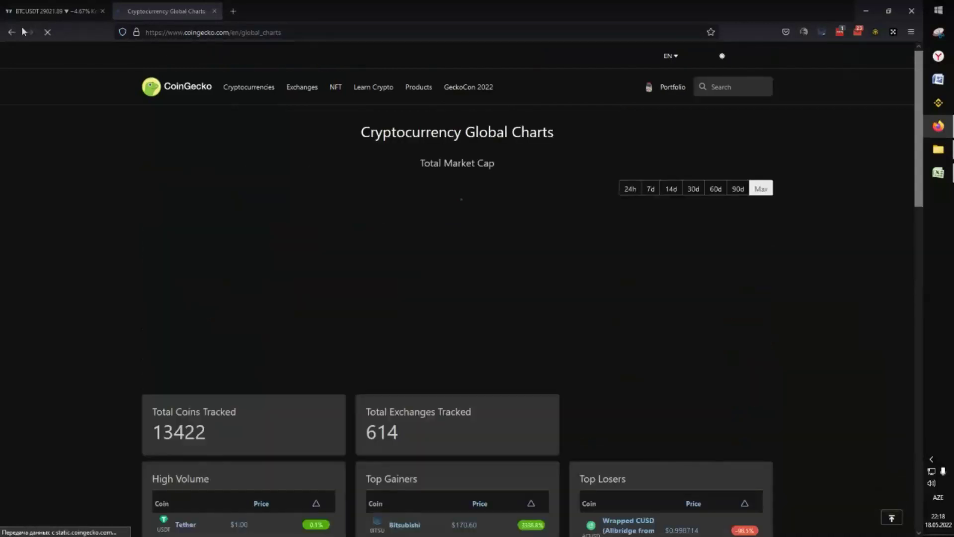
click(13, 33)
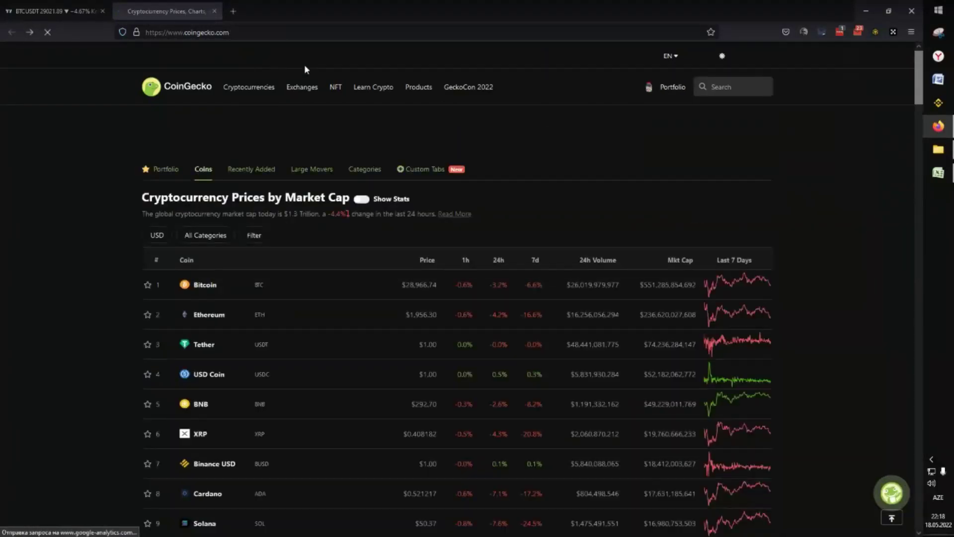
- Open Bitcoin's CoinGecko page in a new browser tab and switch to that tab
scroll(292, 262, down, 1)
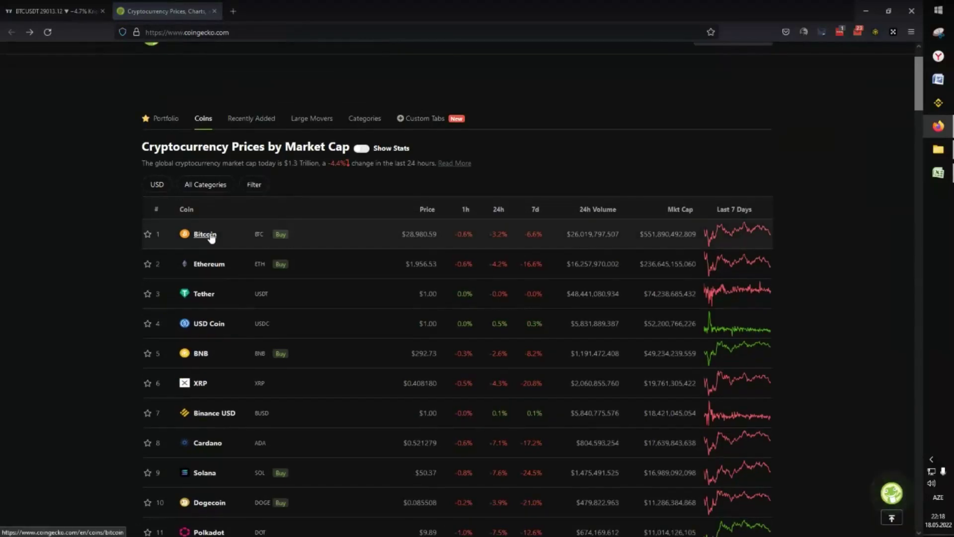
right_click(211, 234)
click(275, 242)
click(278, 11)
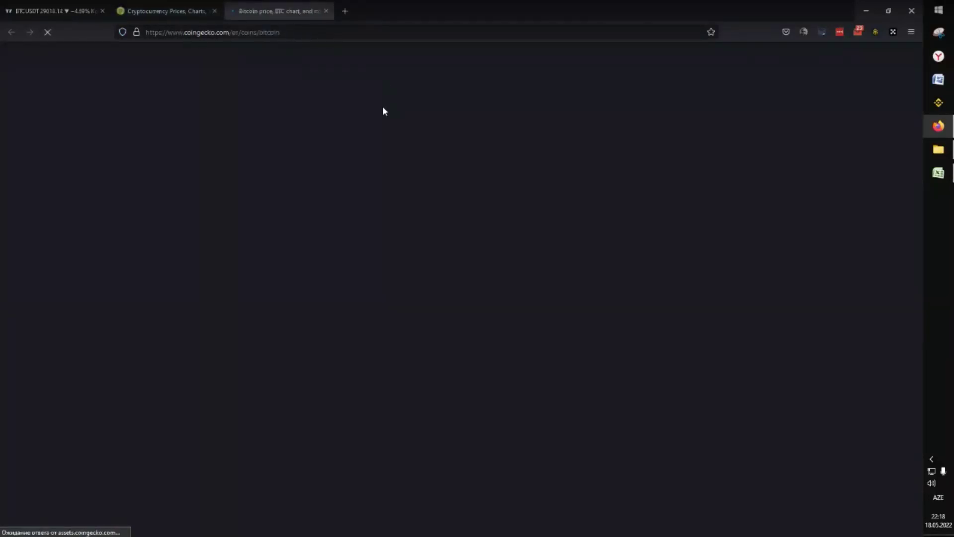
- Highlight the Circulating Supply figure on the Bitcoin page
scroll(332, 122, down, 1)
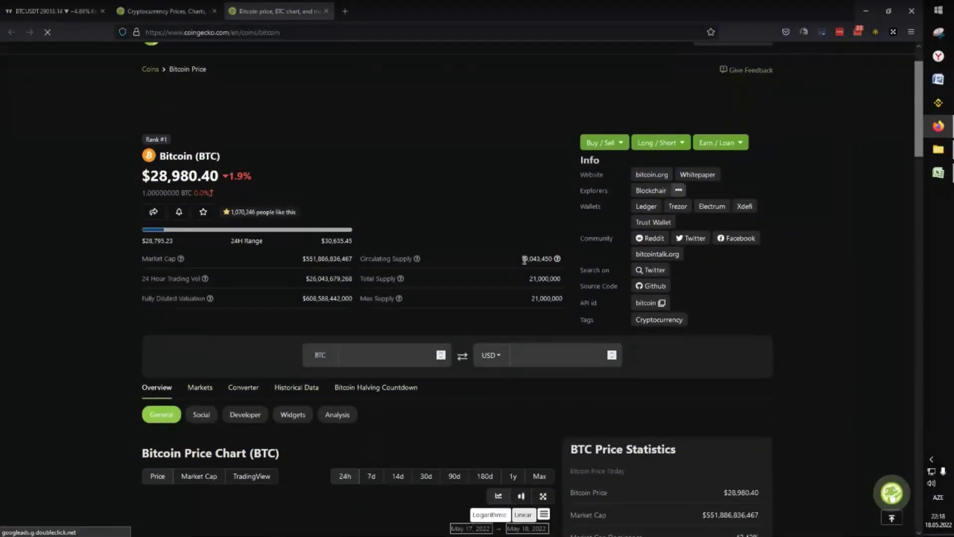
drag(523, 258, 552, 259)
click(552, 258)
double_click(552, 258)
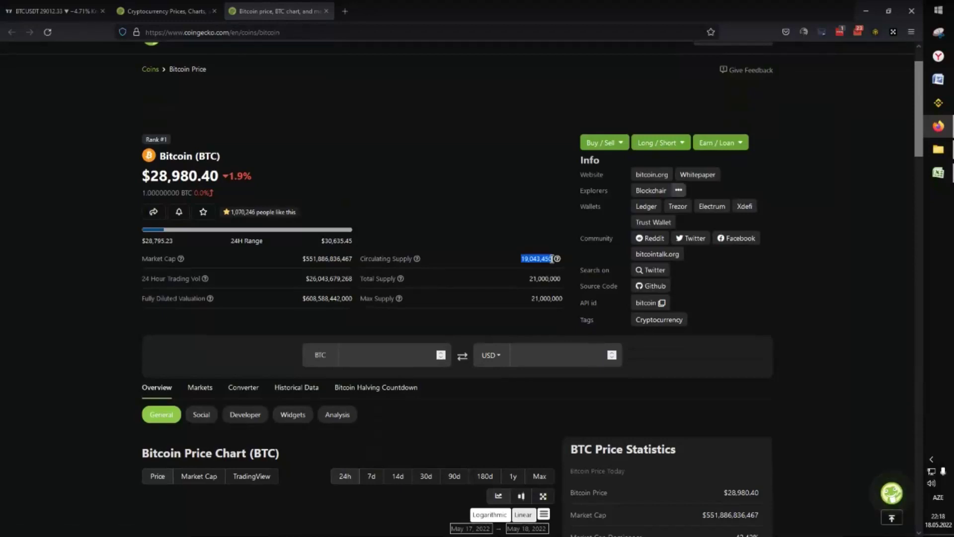
- Switch to Excel, open sheet Лист2 and enter 19000000 in cell A4
click(939, 173)
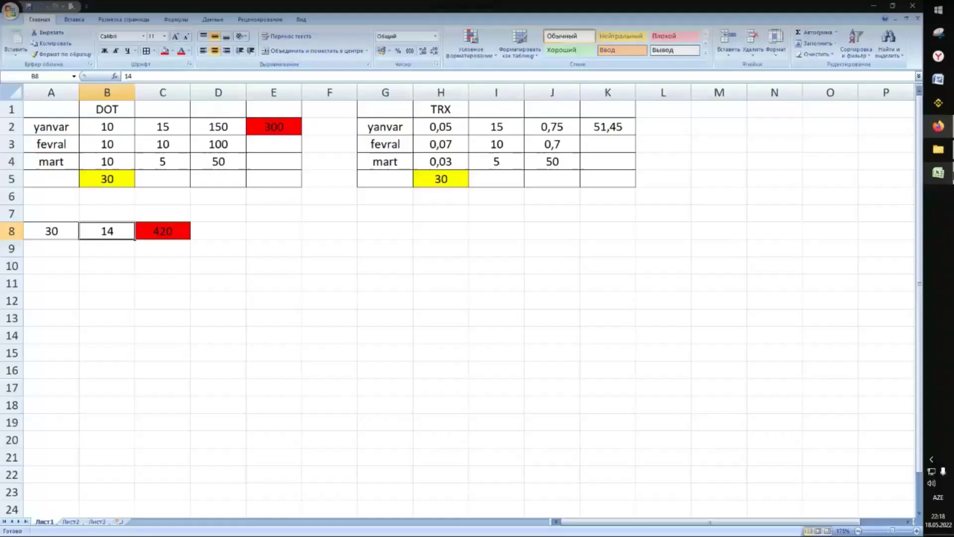
click(70, 521)
ctrl+scroll(62, 144, up, 8)
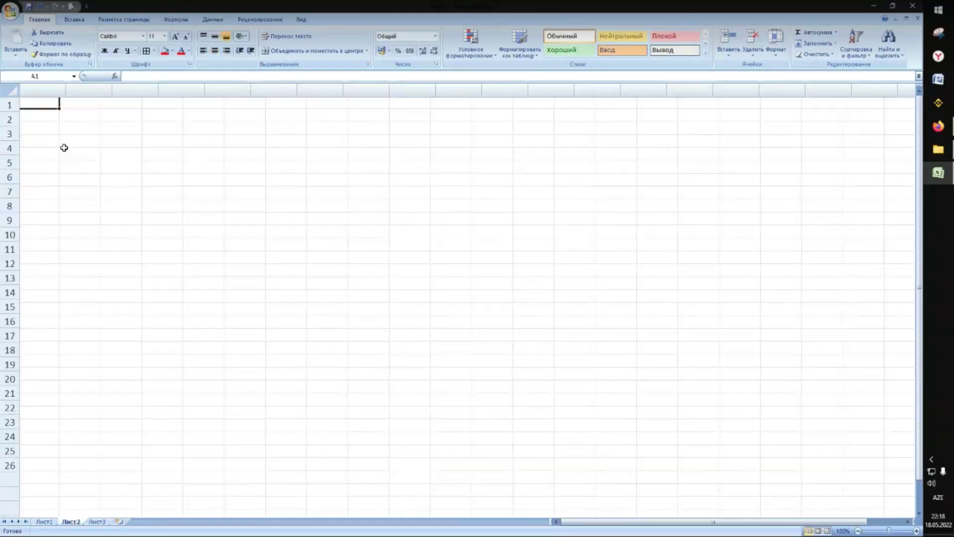
click(72, 184)
text(19)
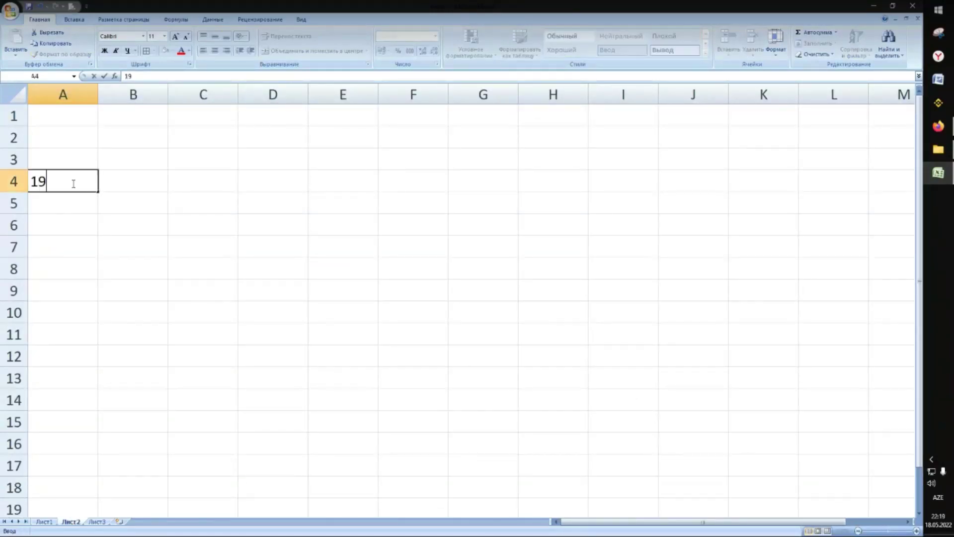
text(00000000)
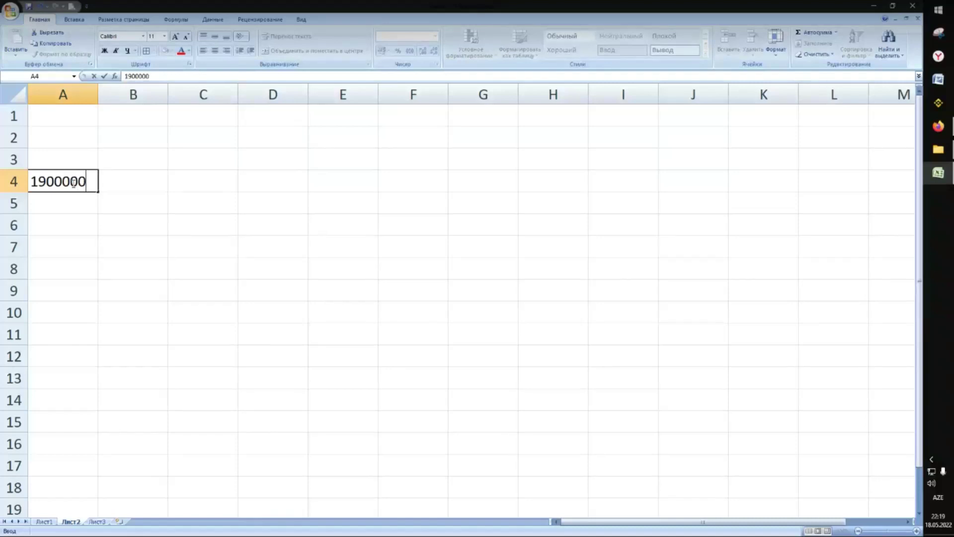
key(Return)
click(60, 182)
- Enter 9000000 in cell B4, beside the 19000000 amount
click(137, 191)
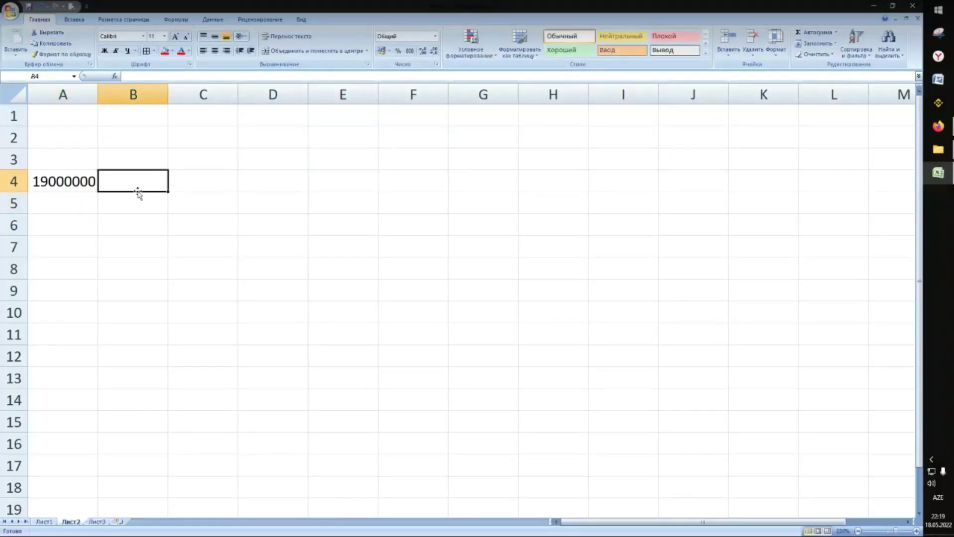
click(74, 183)
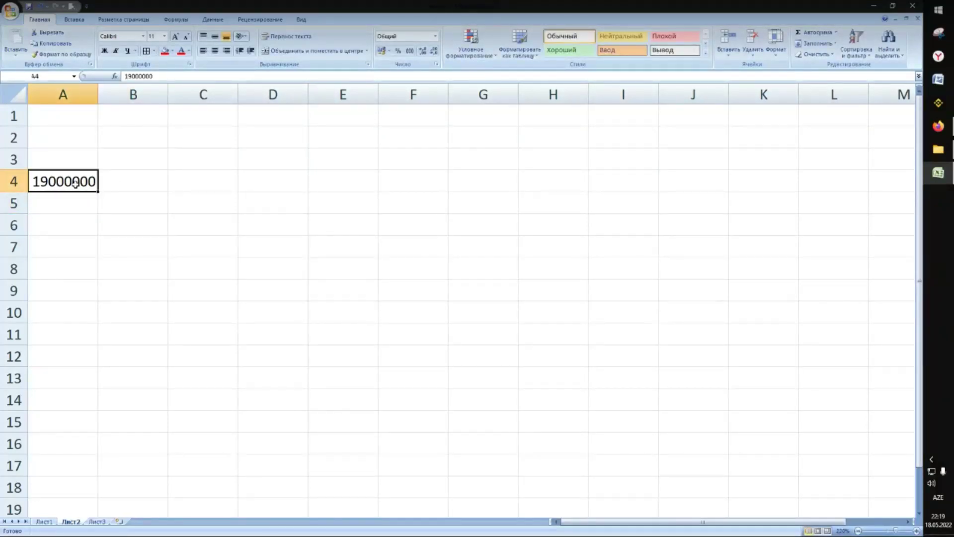
click(142, 186)
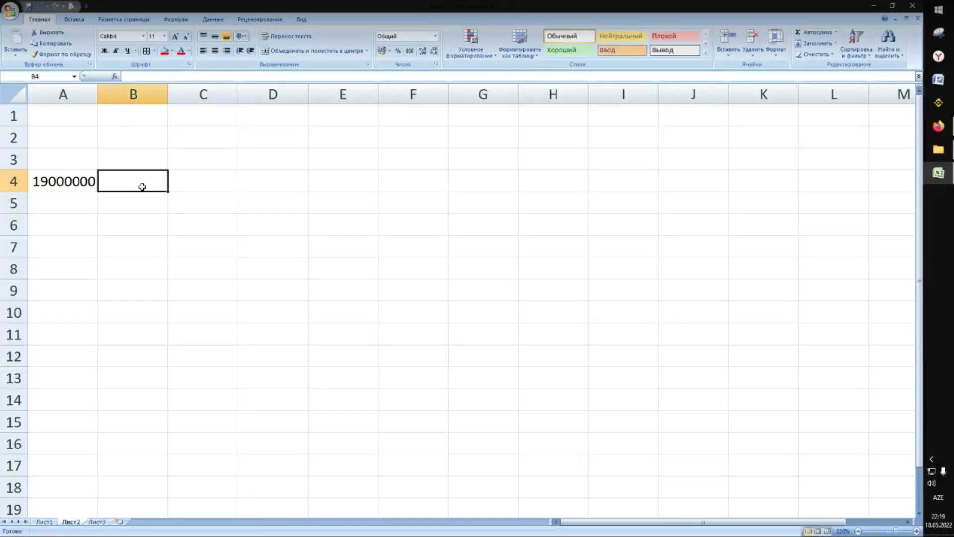
text(9000000)
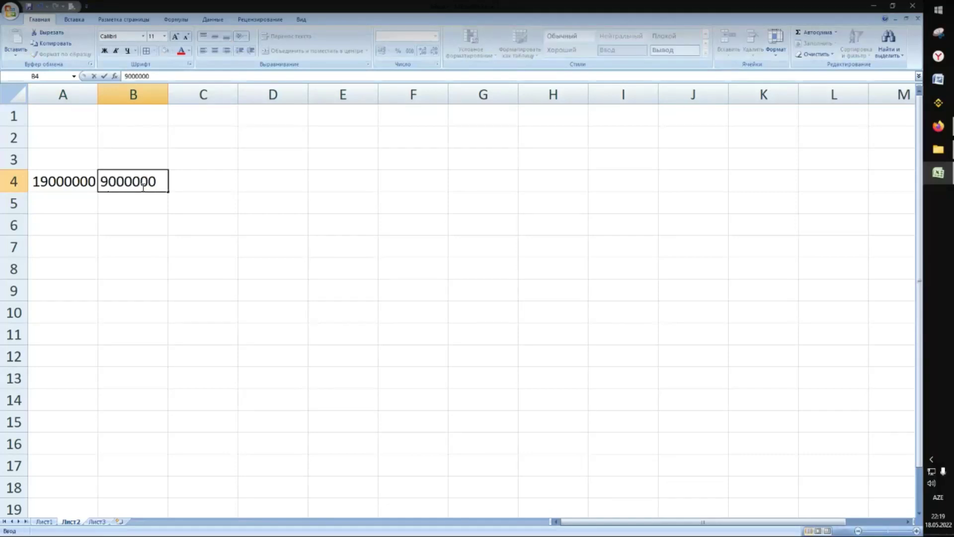
key(Return)
click(142, 184)
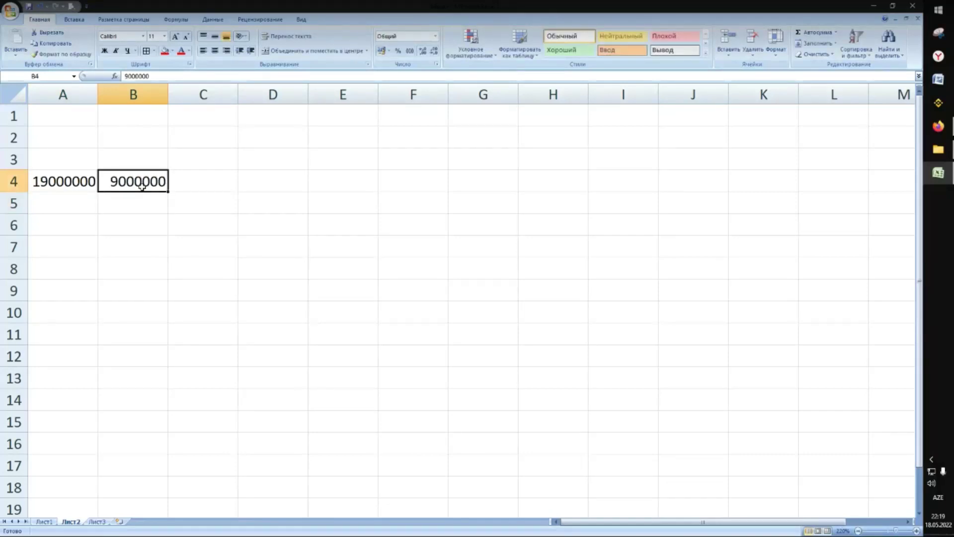
- Enter 100$ in cell B5, below the 9000000 amount
click(139, 199)
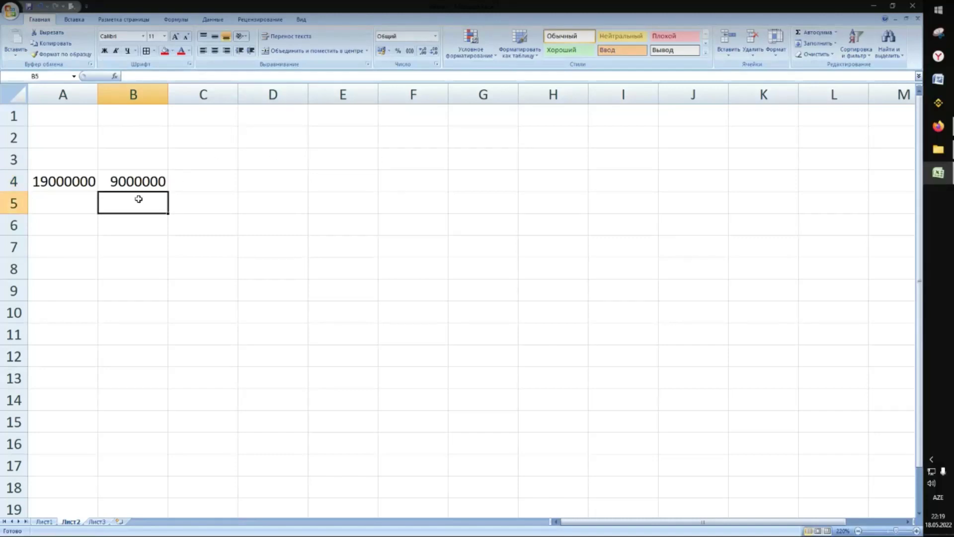
text(100)
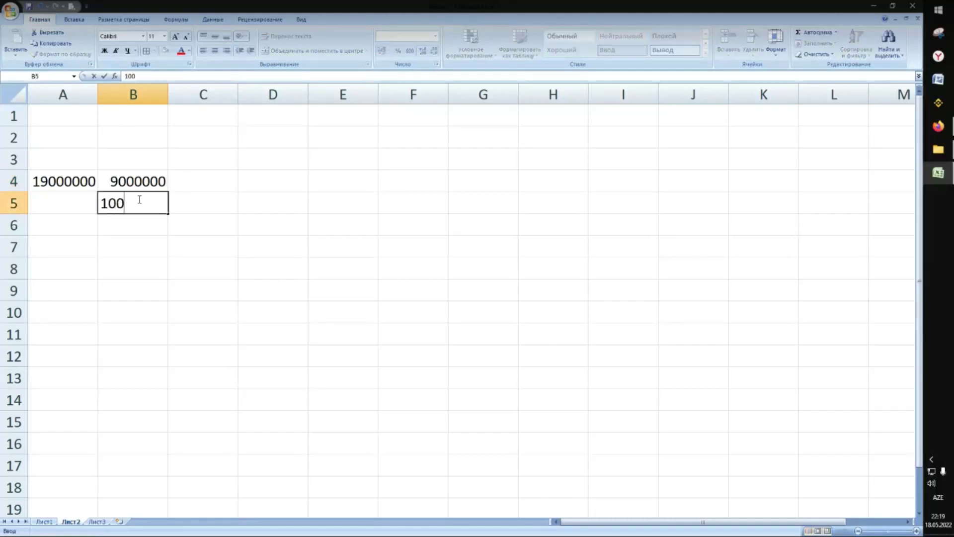
text($)
key(Return)
- Center the contents of cells A4:B5 horizontally and vertically
drag(62, 185, 166, 198)
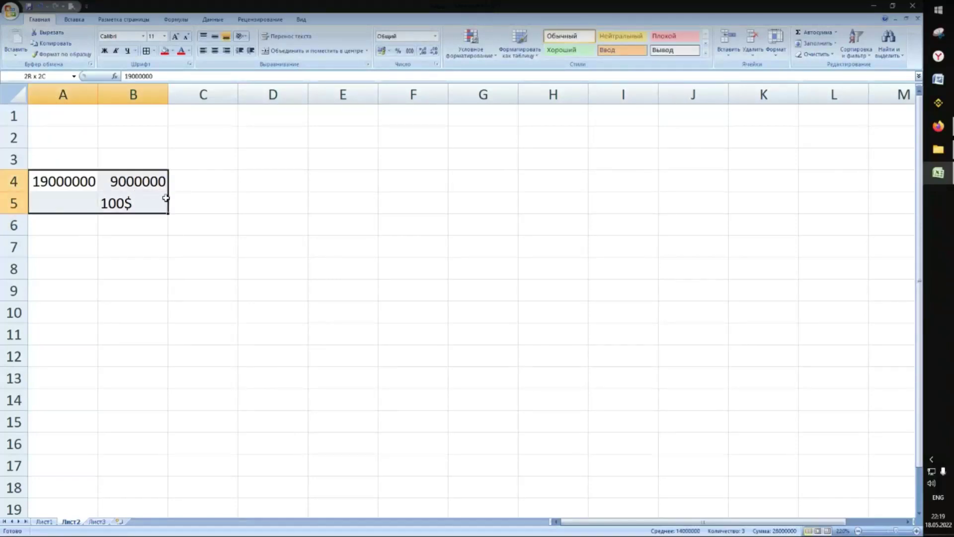
click(215, 50)
click(215, 35)
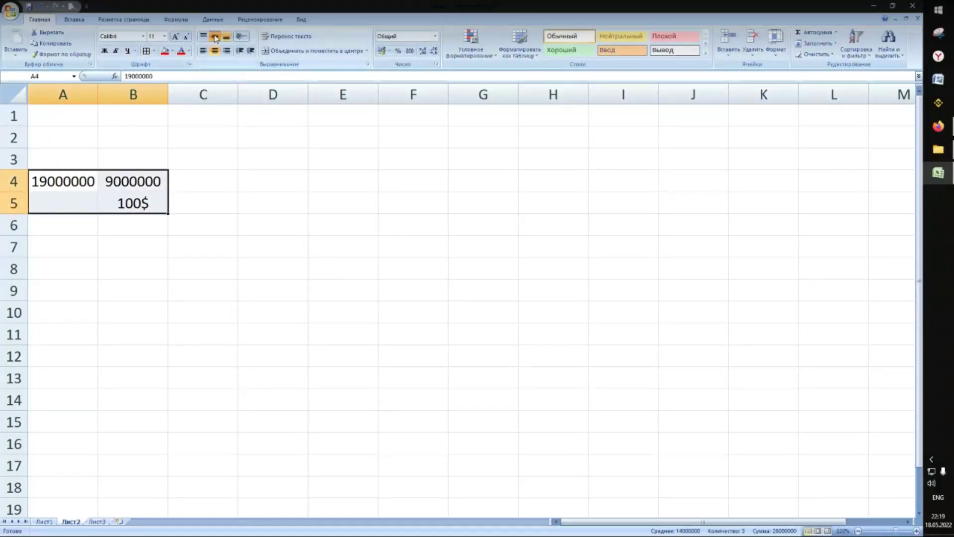
- Switch to the CoinGecko Bitcoin page in Firefox and highlight its market cap, current price and circulating supply in turn
click(938, 126)
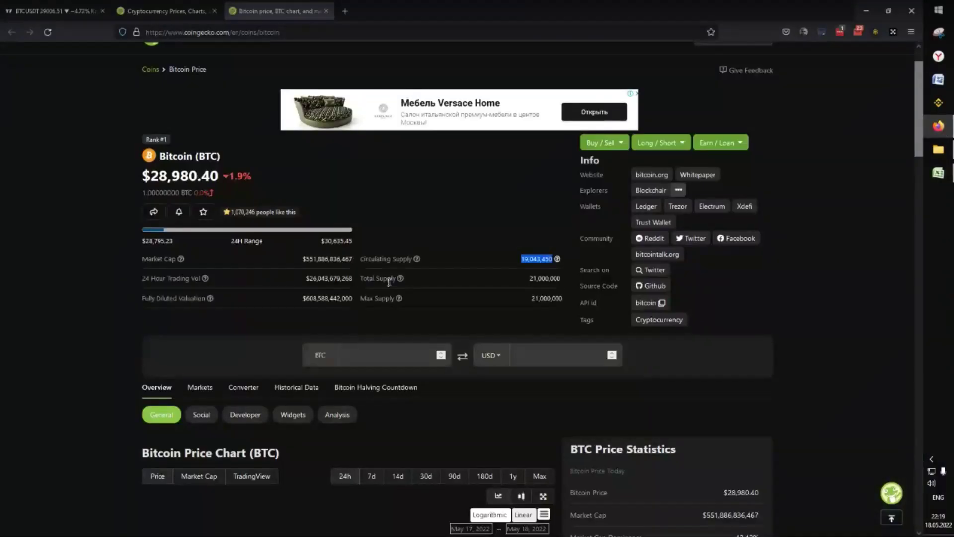
scroll(328, 216, down, 1)
drag(307, 210, 355, 209)
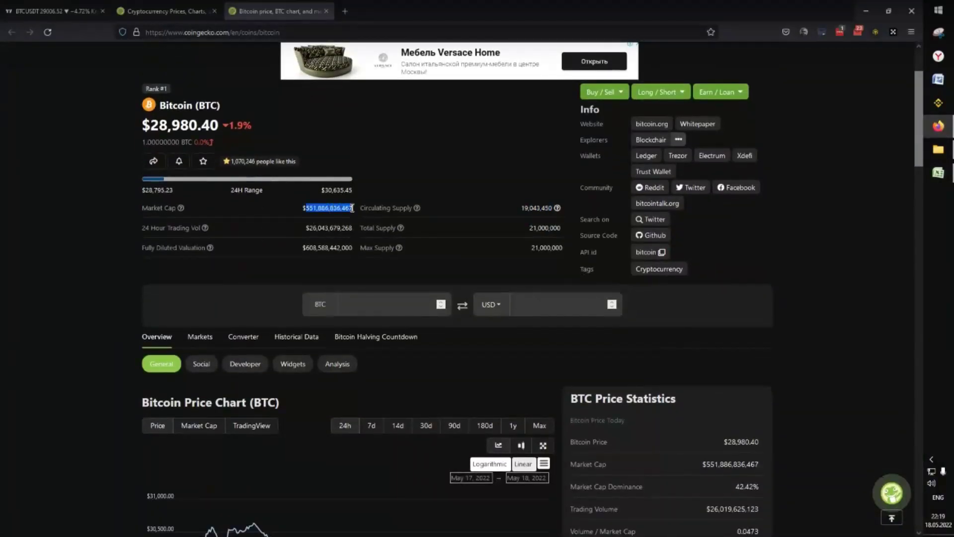
click(305, 211)
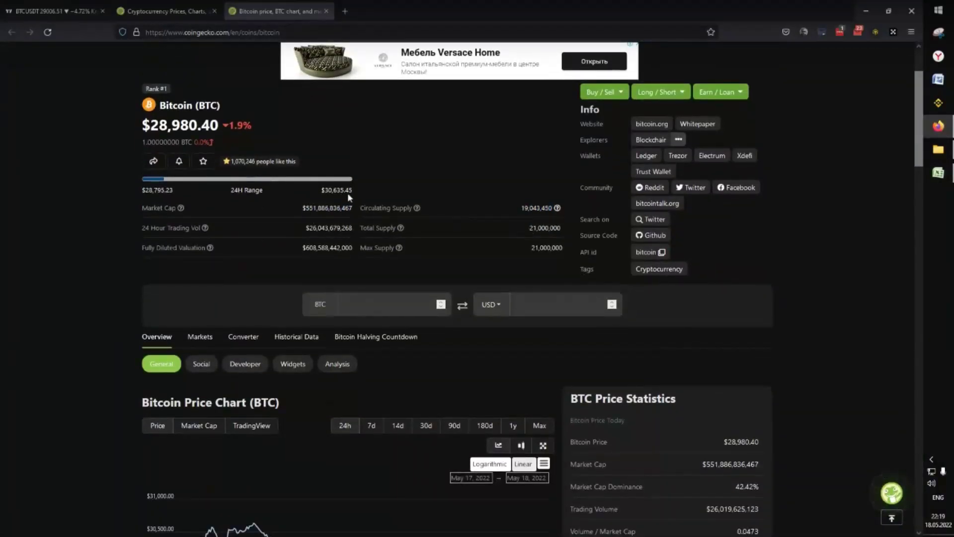
double_click(165, 126)
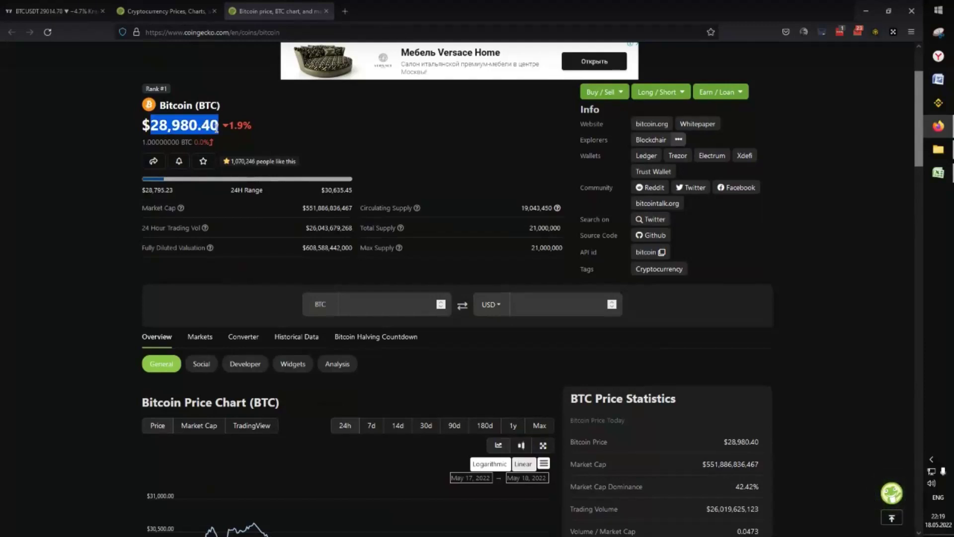
drag(522, 208, 553, 208)
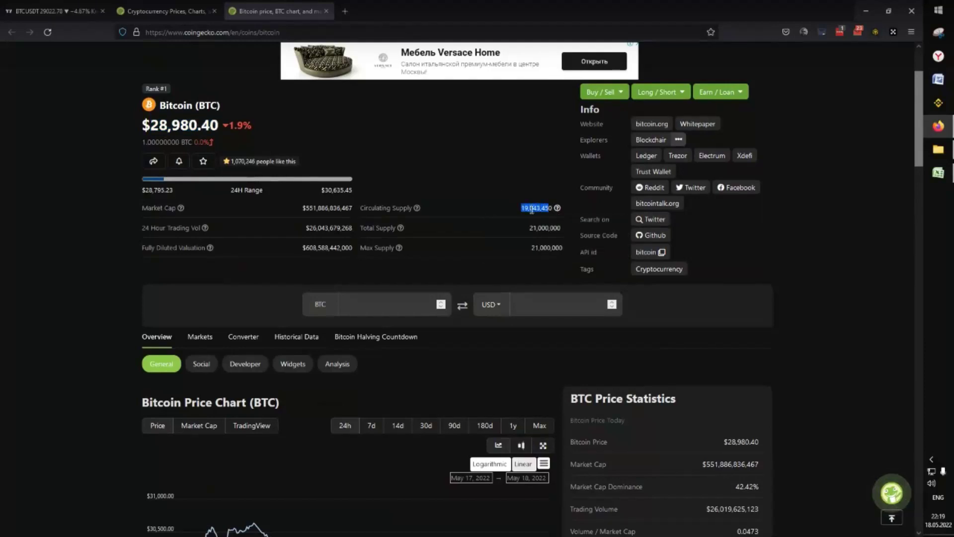
click(417, 207)
drag(305, 208, 352, 208)
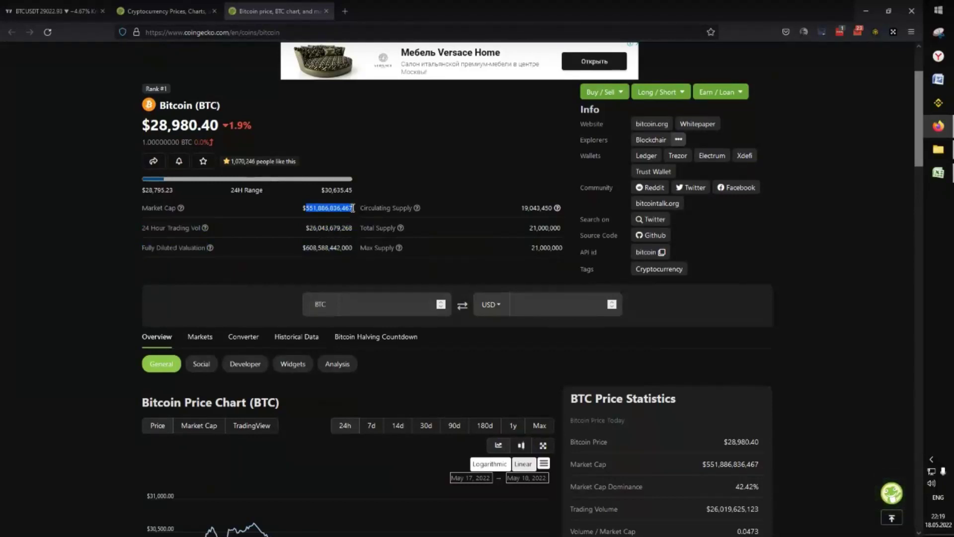
click(353, 209)
drag(521, 208, 552, 211)
click(551, 211)
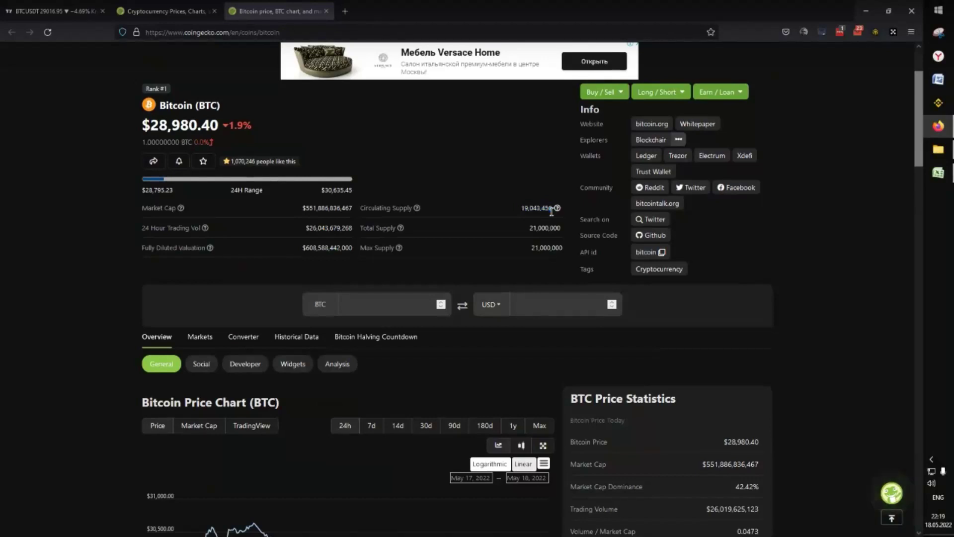
mouse_move(152, 130)
mouse_down()
mouse_move(220, 125)
mouse_move(149, 131)
mouse_up()
click(220, 124)
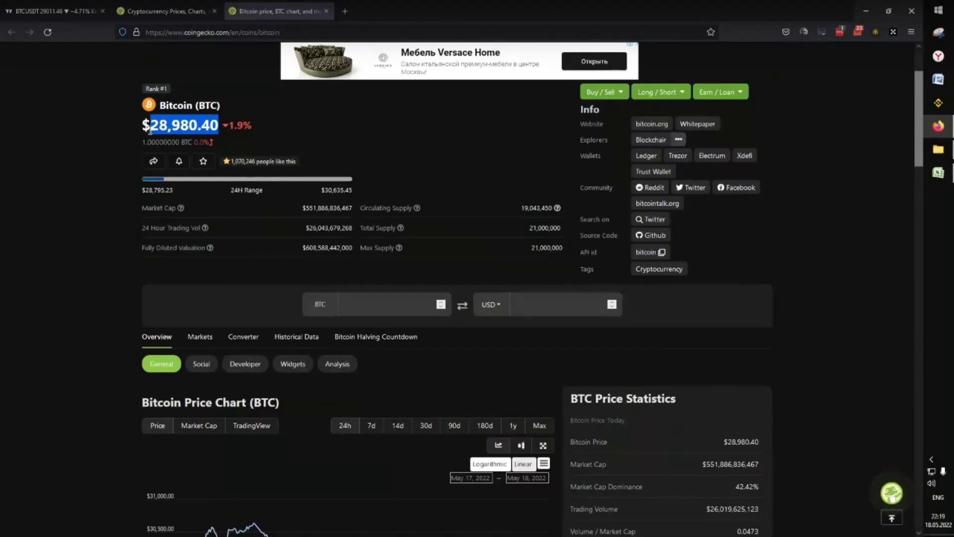
- Return to Лист2 in Excel and review the amounts in A4 and B4 with the 100$ price in B5
click(943, 172)
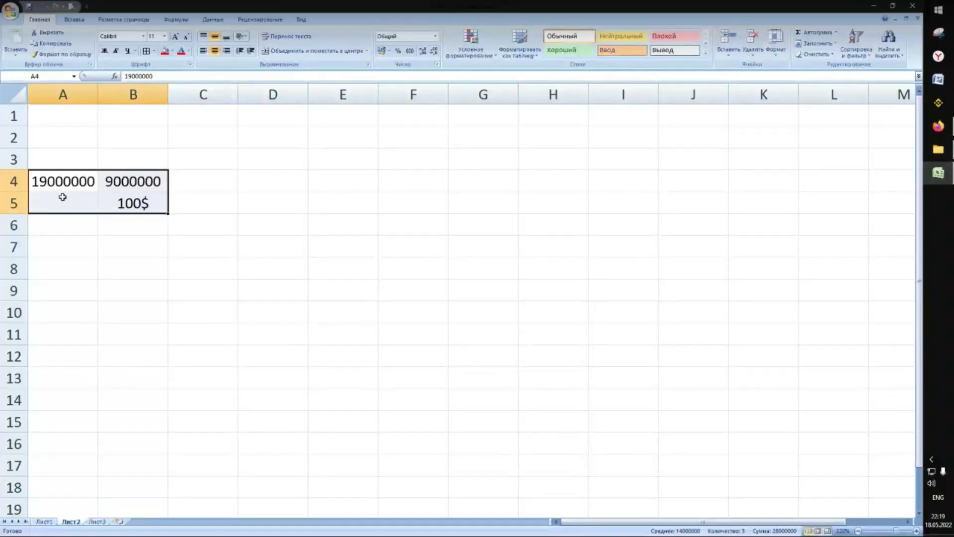
click(80, 239)
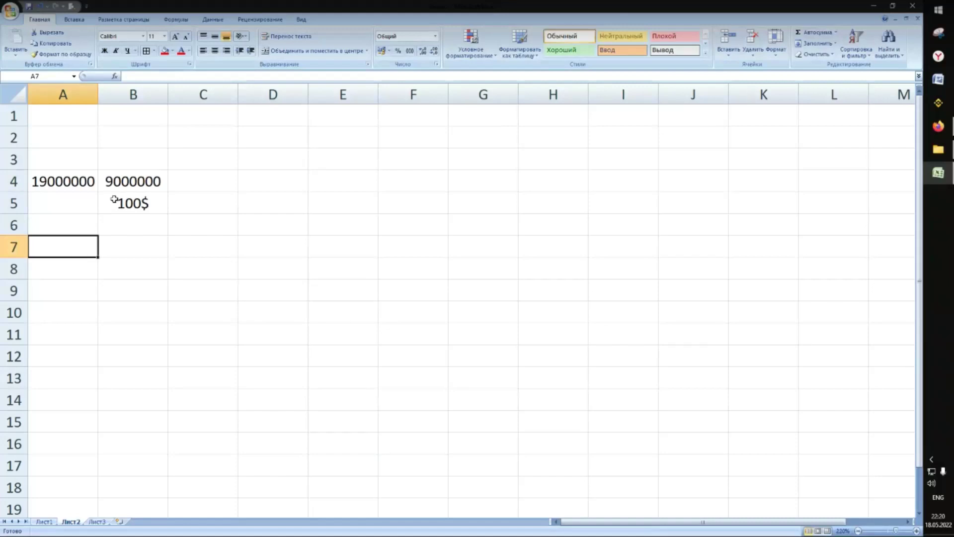
click(146, 186)
click(68, 242)
click(121, 187)
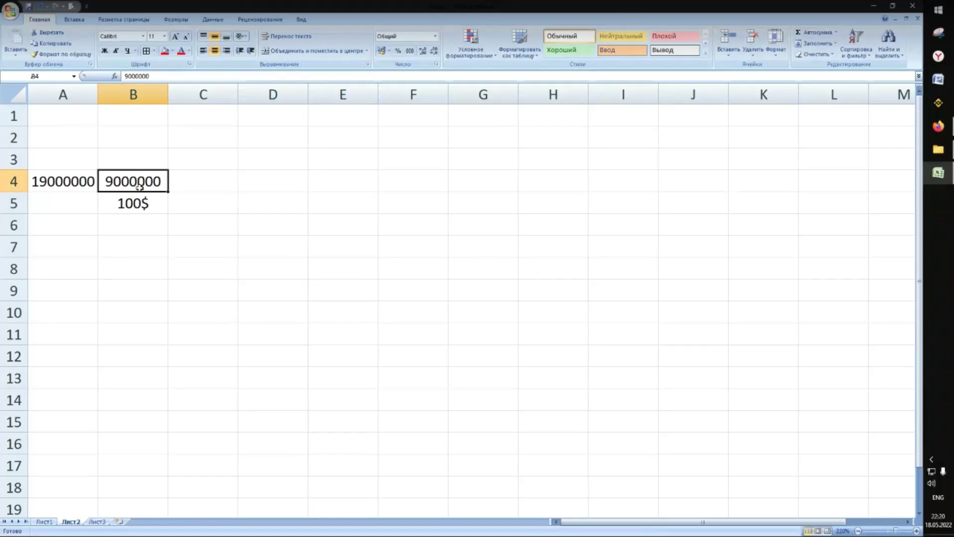
click(60, 226)
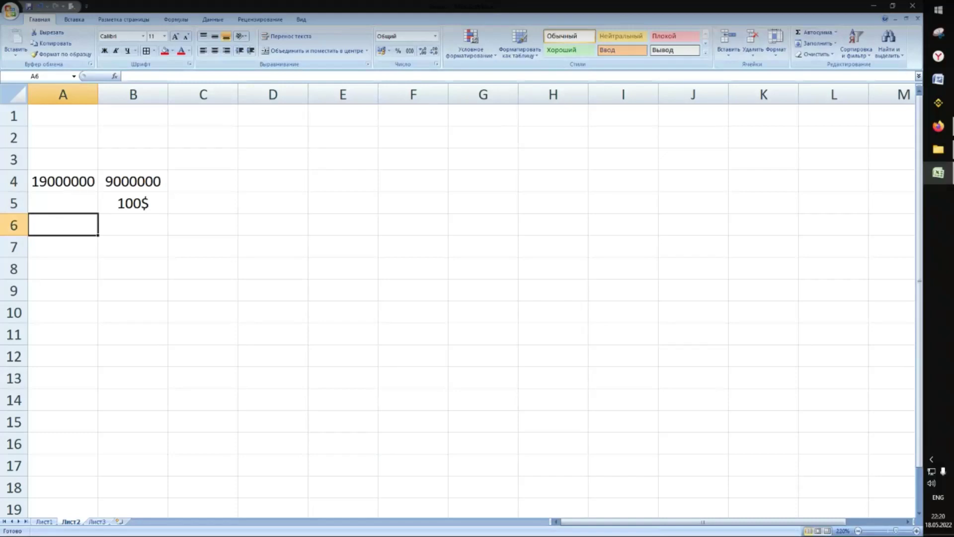
- Switch back to the Bitcoin page in Firefox and highlight the Circulating Supply figure and the Market Cap value
click(946, 130)
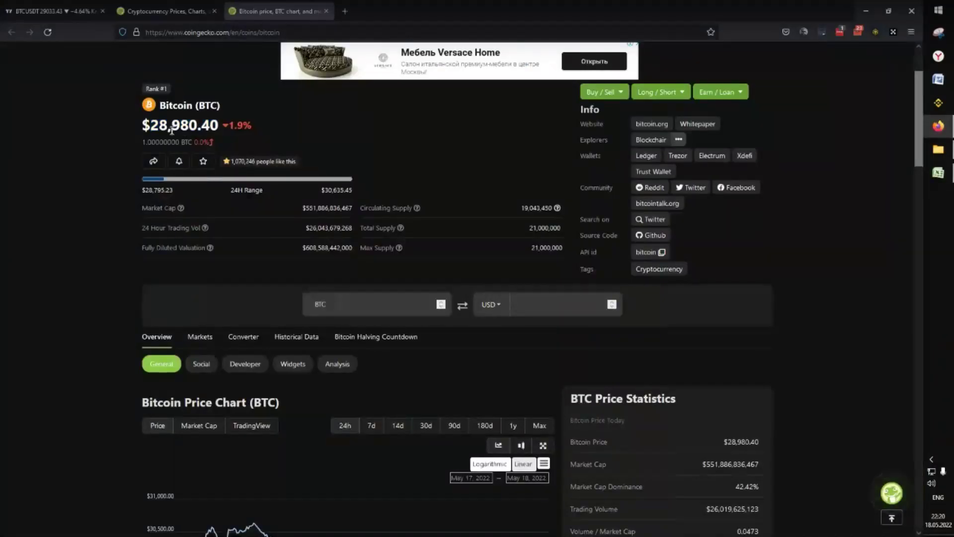
drag(521, 208, 554, 209)
drag(281, 209, 354, 207)
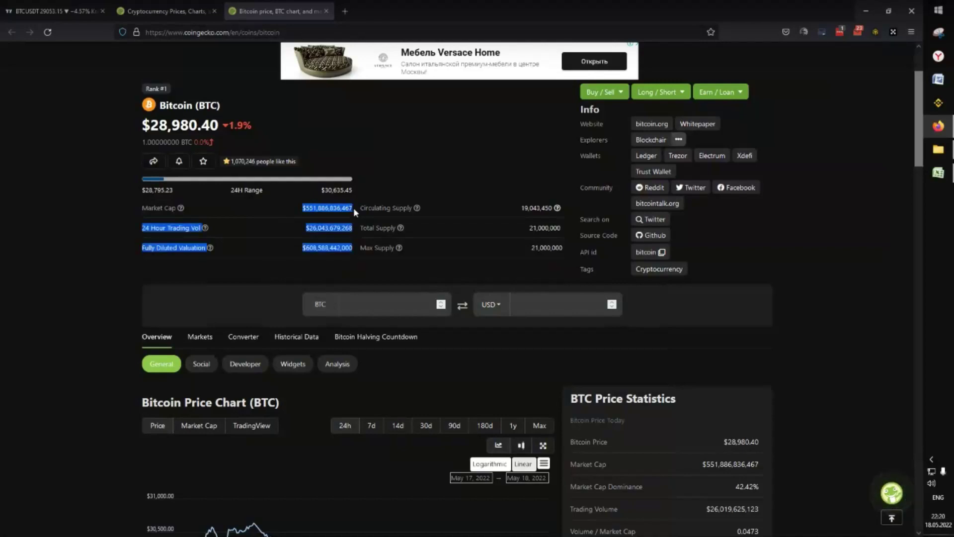
drag(353, 207, 352, 208)
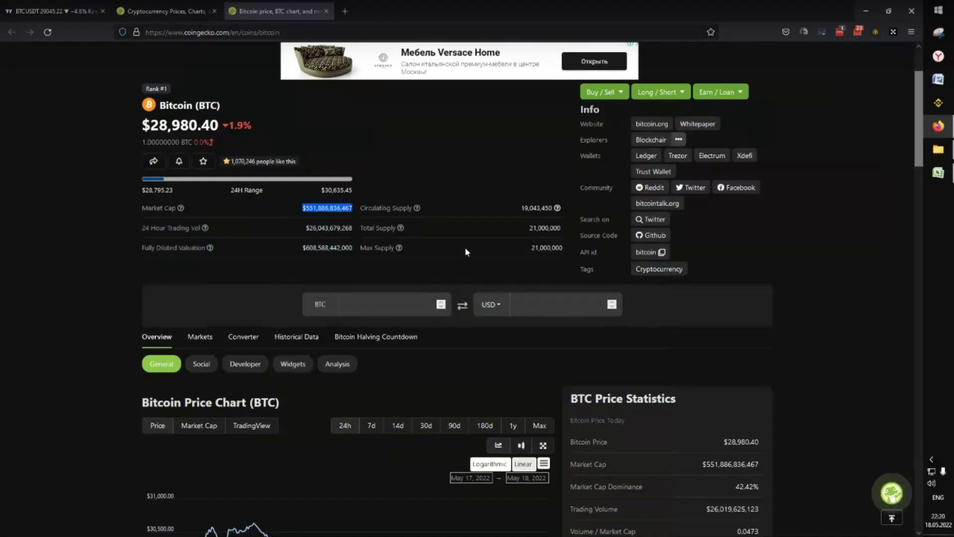
- Highlight Bitcoin's circulating supply, current price and market cap to compare the three figures
drag(511, 208, 555, 206)
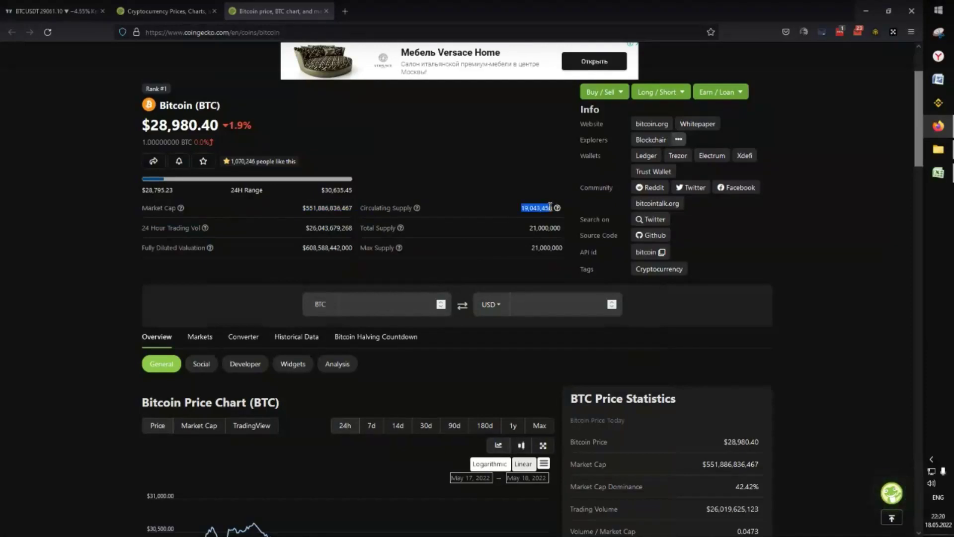
drag(153, 125, 211, 127)
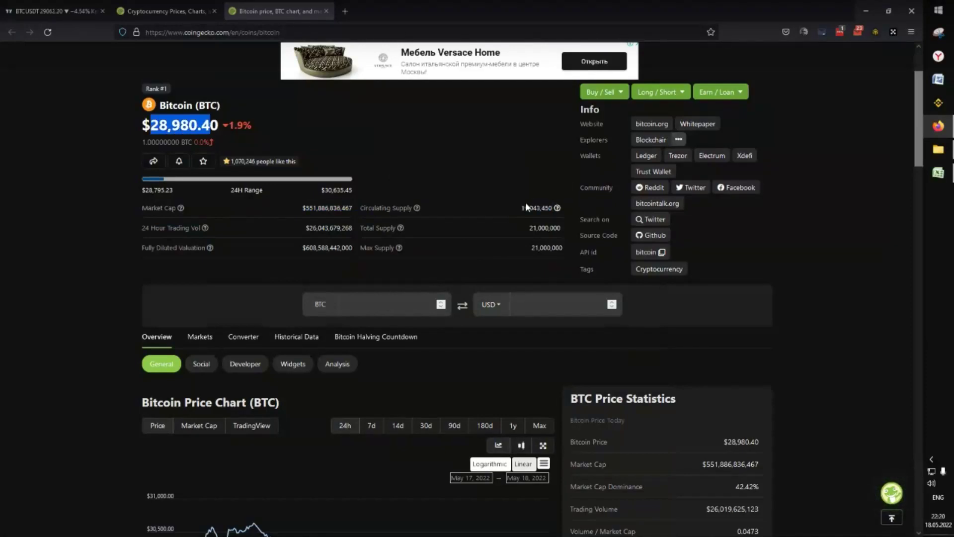
drag(526, 206, 549, 206)
drag(283, 206, 357, 208)
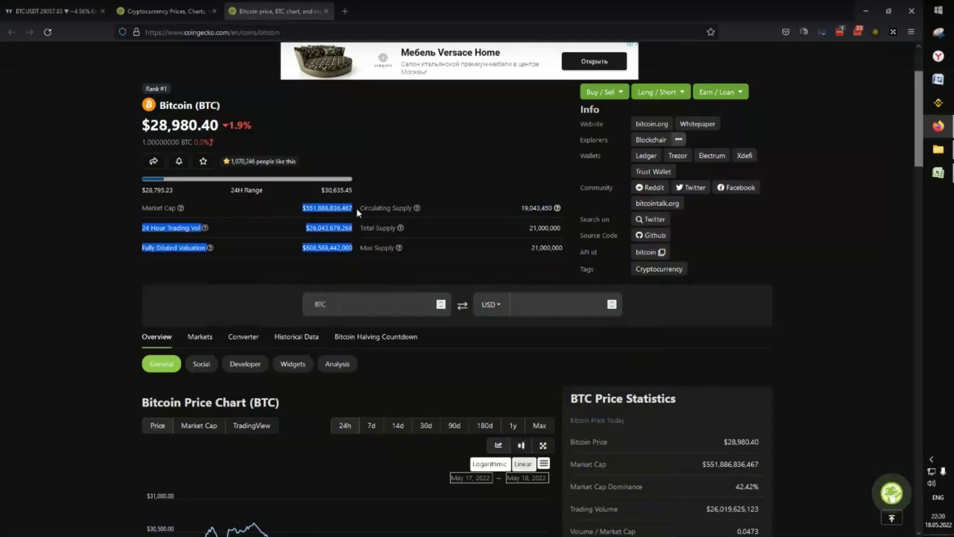
click(353, 207)
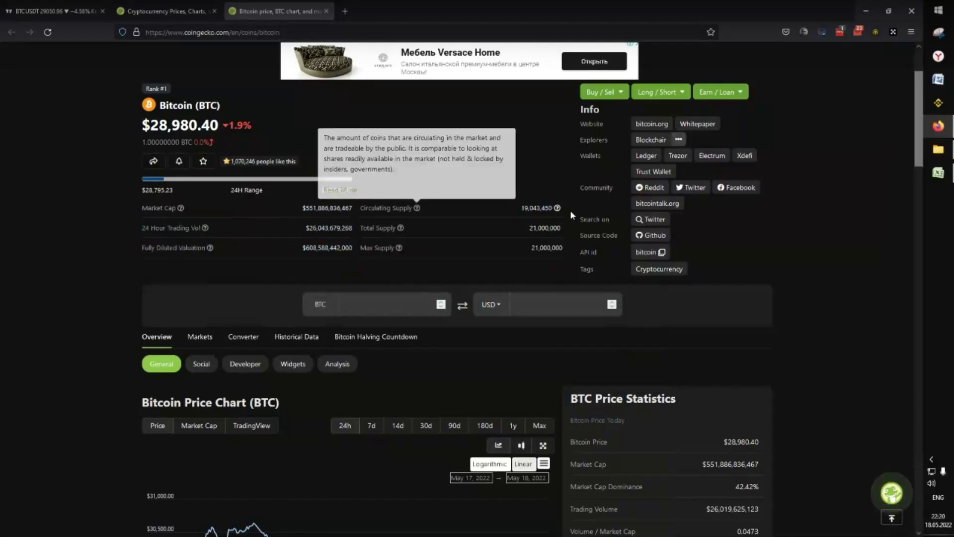
drag(521, 208, 552, 206)
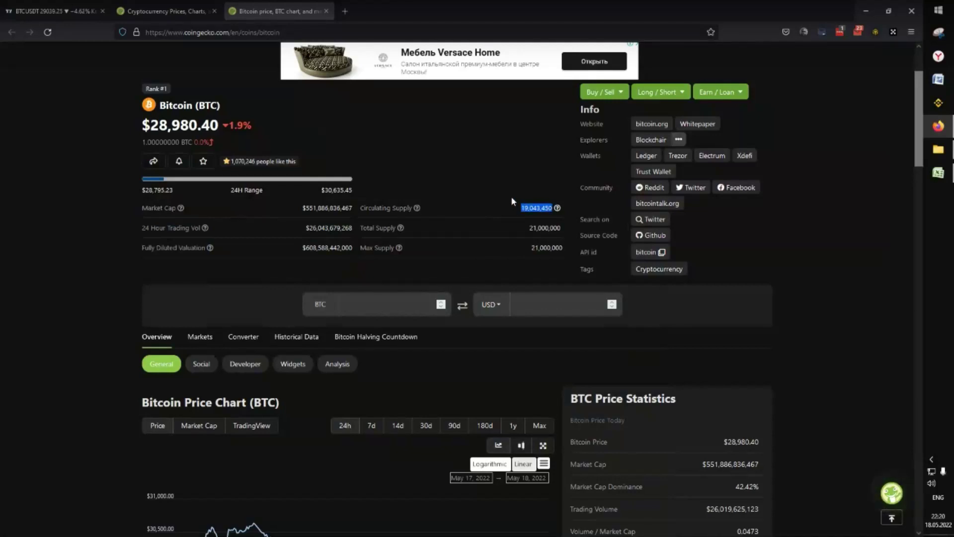
double_click(343, 208)
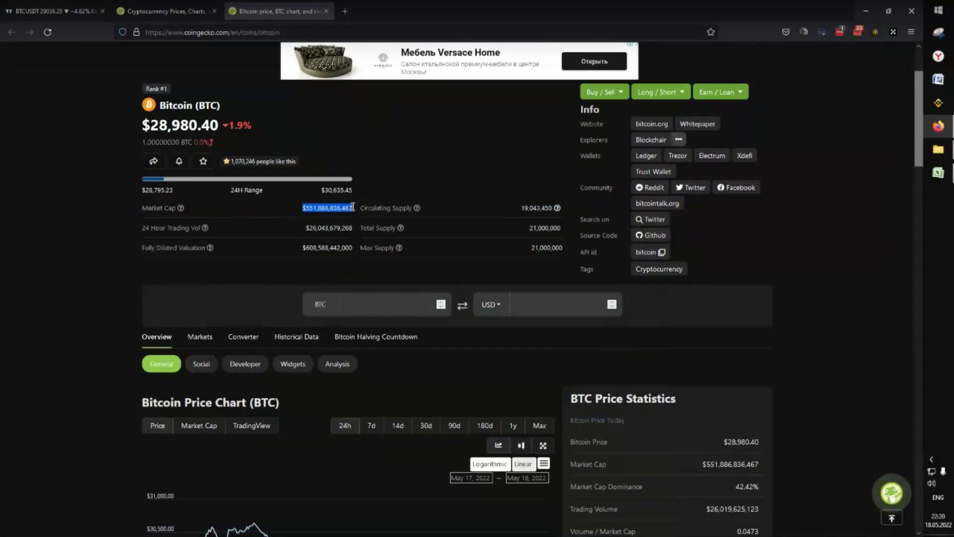
click(337, 219)
- View the Bitcoin price chart over the Max range and highlight the Market Cap value above it
scroll(581, 276, down, 2)
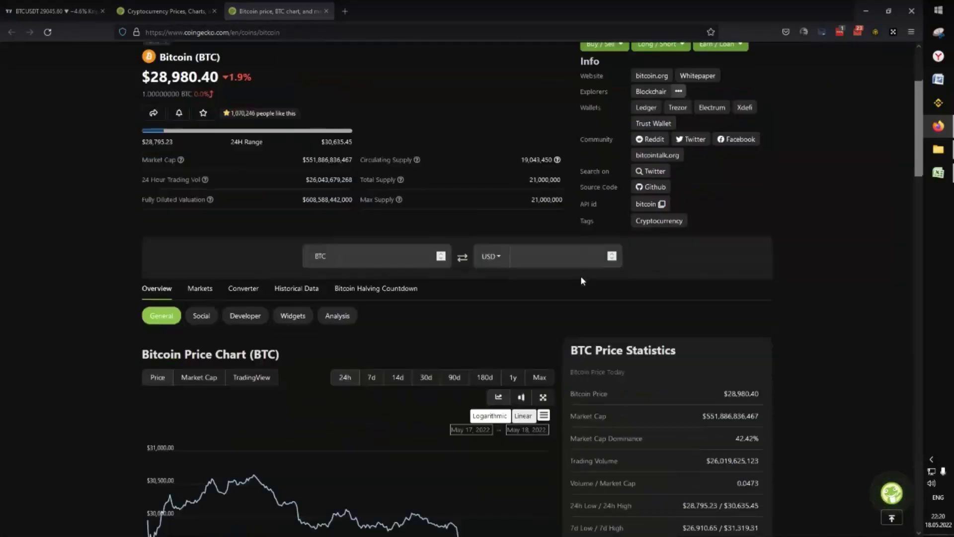
click(539, 323)
scroll(554, 303, down, 2)
scroll(598, 257, down, 2)
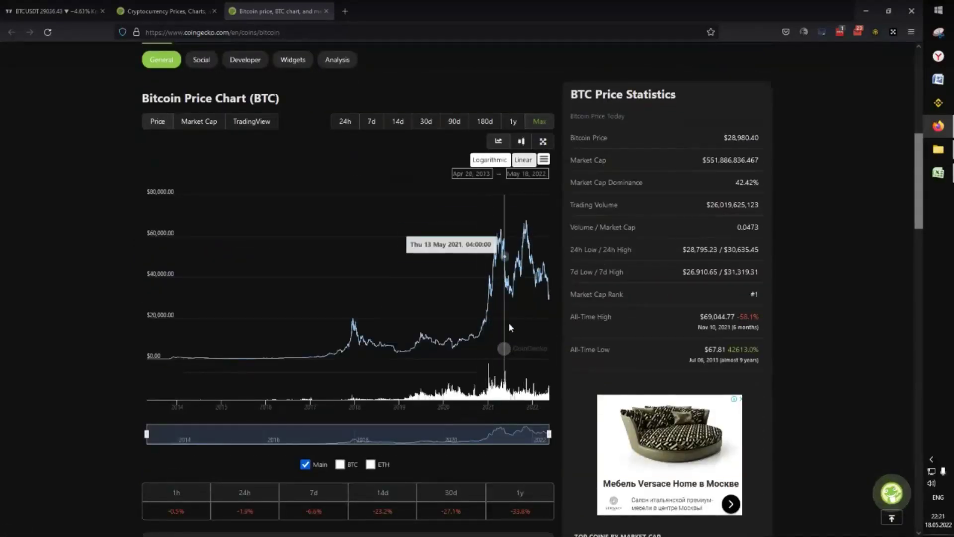
scroll(567, 306, up, 1)
scroll(609, 291, up, 4)
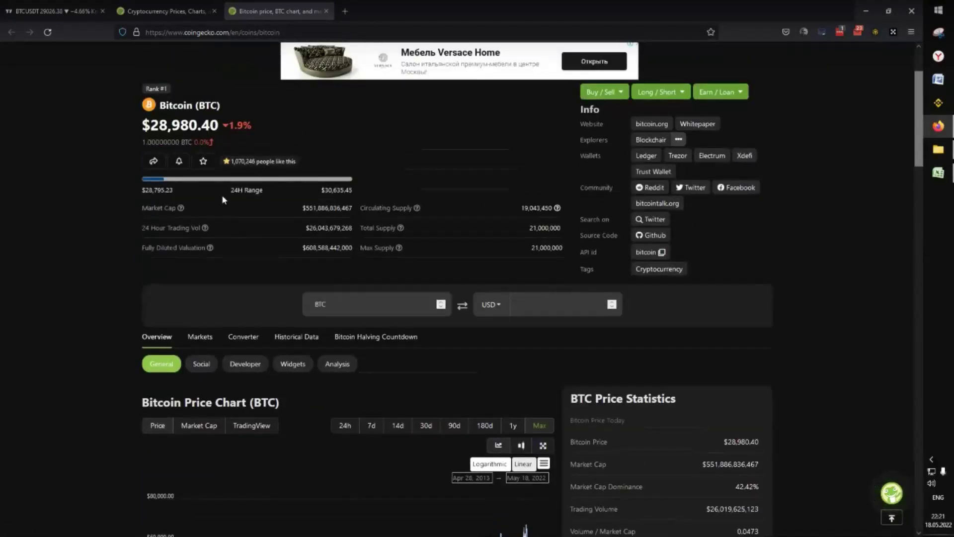
drag(303, 208, 351, 207)
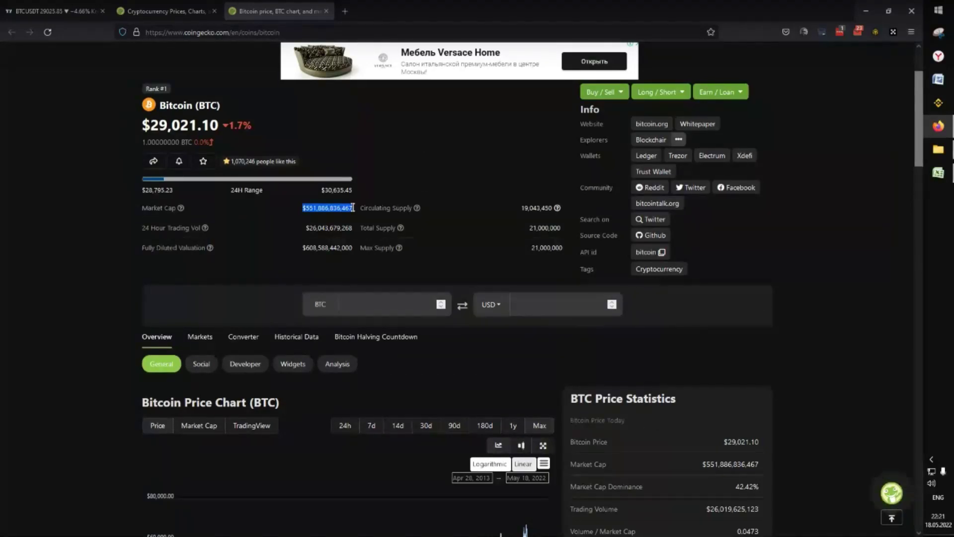
click(353, 207)
- Close the Bitcoin page and highlight Bitcoin's market cap in the CoinGecko cryptocurrency price list
scroll(298, 199, up, 3)
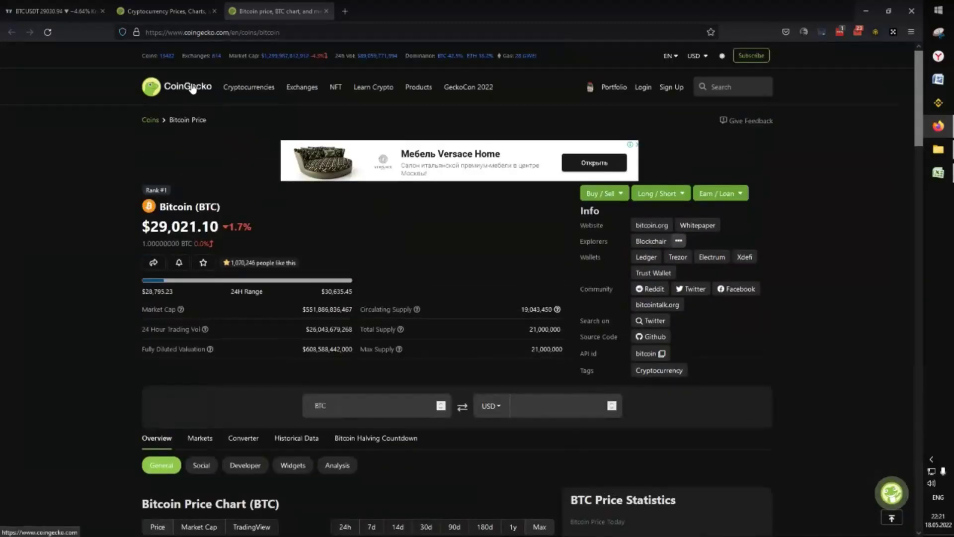
click(209, 33)
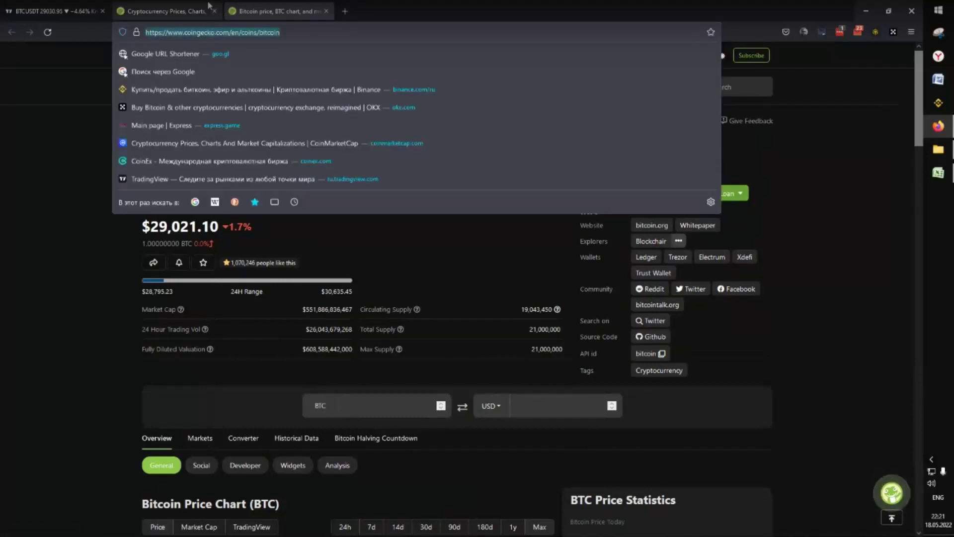
click(326, 11)
scroll(381, 173, down, 3)
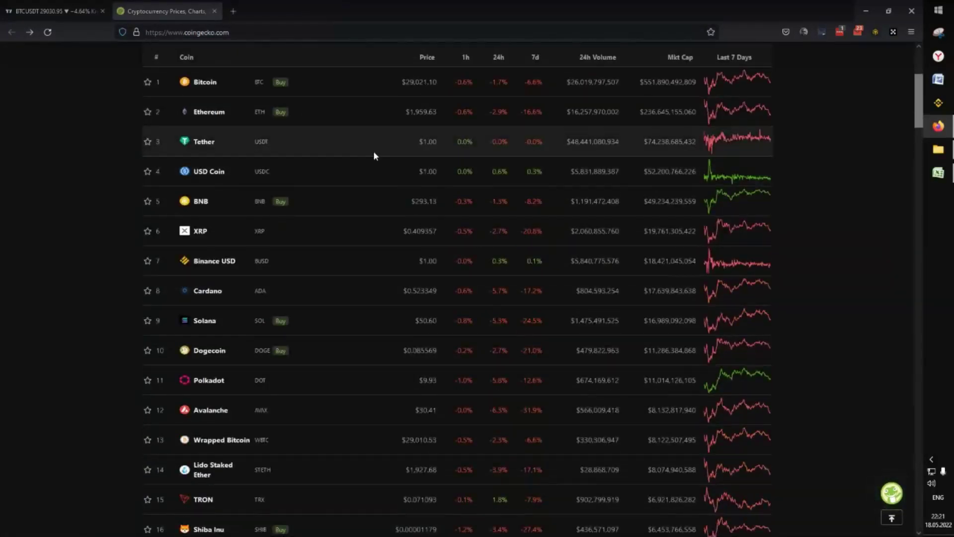
scroll(373, 150, up, 2)
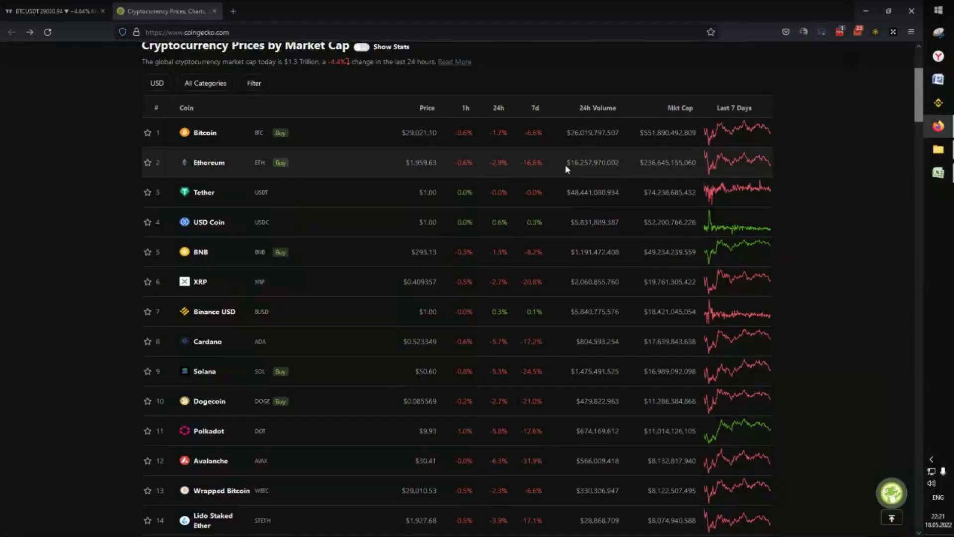
drag(641, 133, 697, 132)
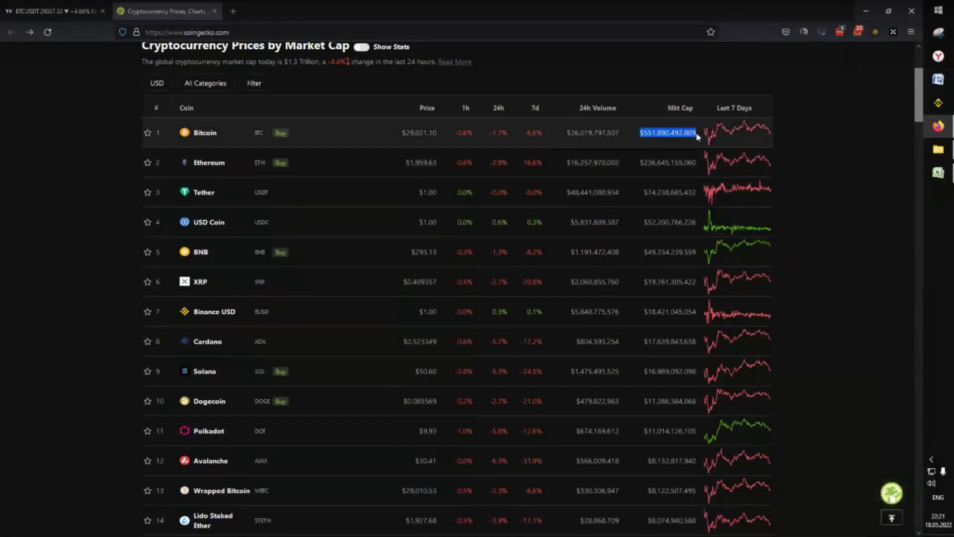
click(636, 136)
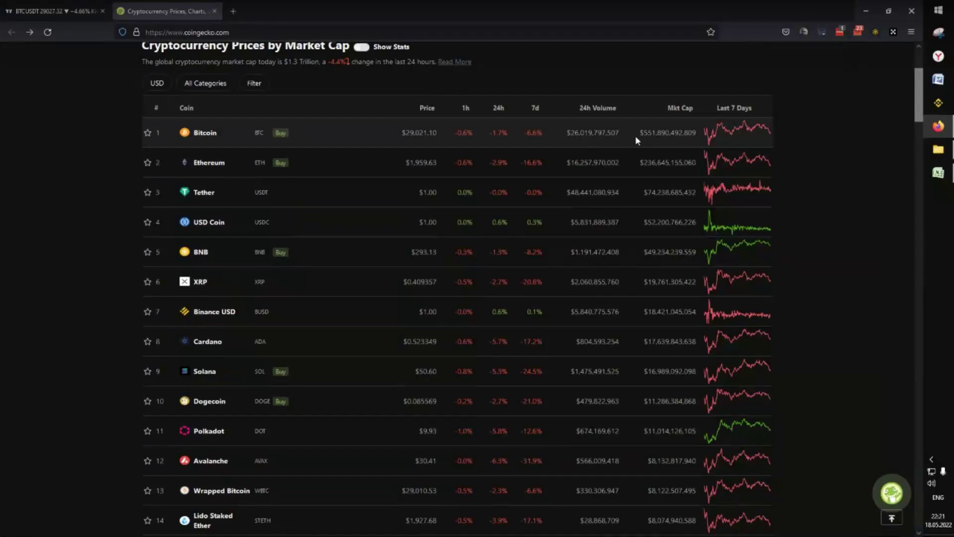
- Open the Bitcoin page from the coin list in a new tab and show its supply and market cap figures
right_click(198, 133)
click(234, 140)
click(276, 11)
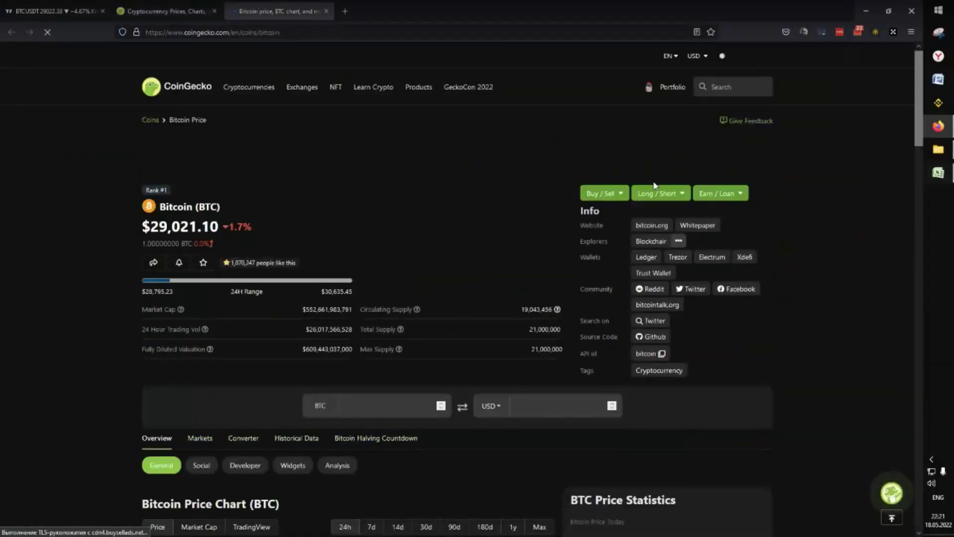
scroll(462, 183, down, 2)
- Switch to Excel and enter 5000000 in cell C4 and 4000$ in cell C5 of Лист2
mouse_move(942, 175)
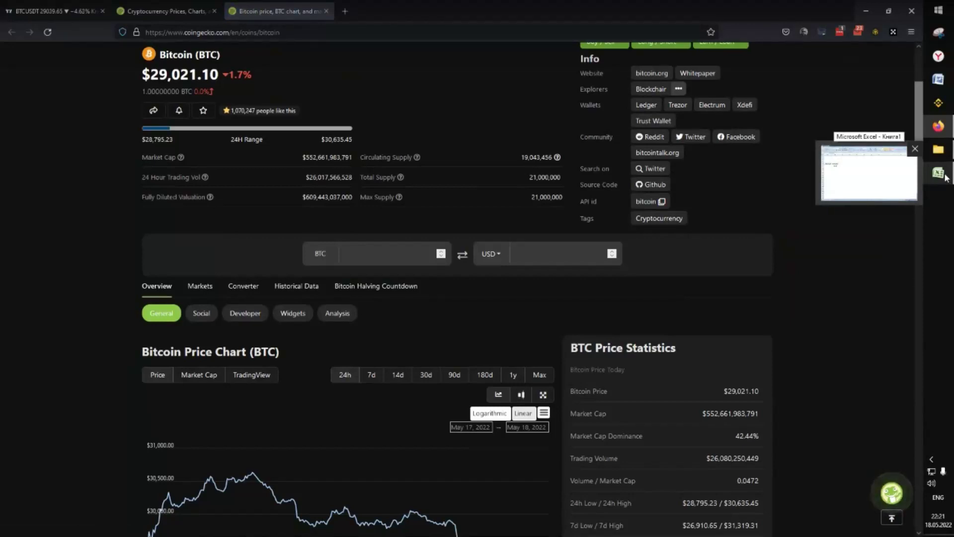
click(945, 176)
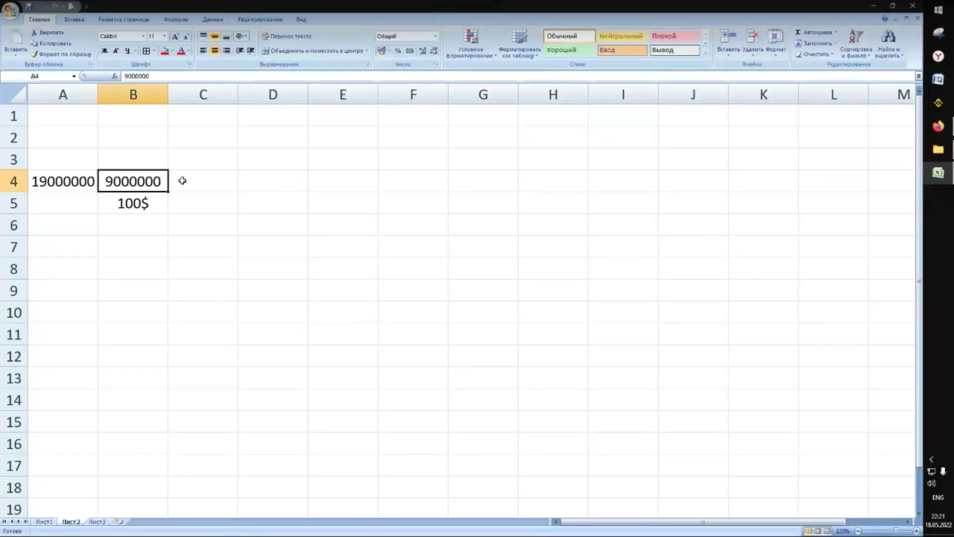
click(182, 181)
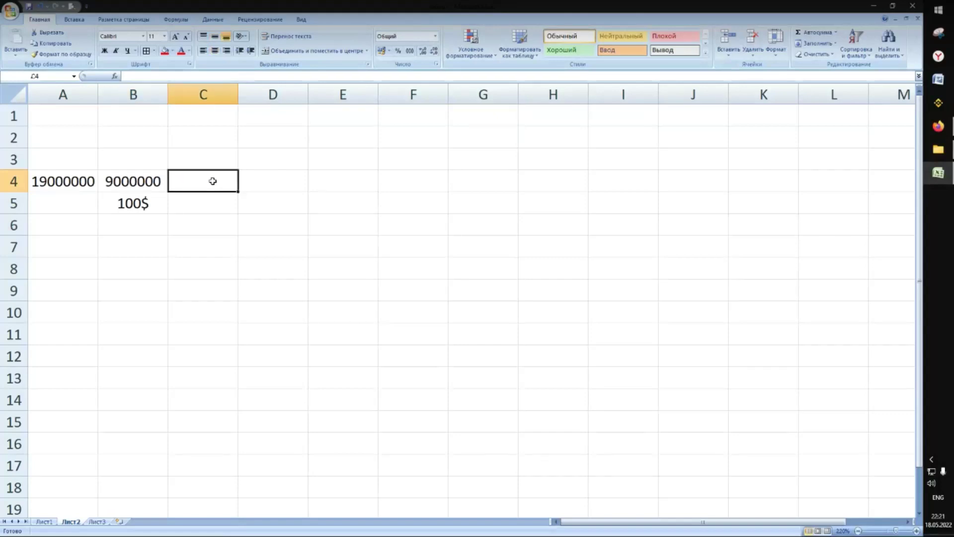
text(5000)
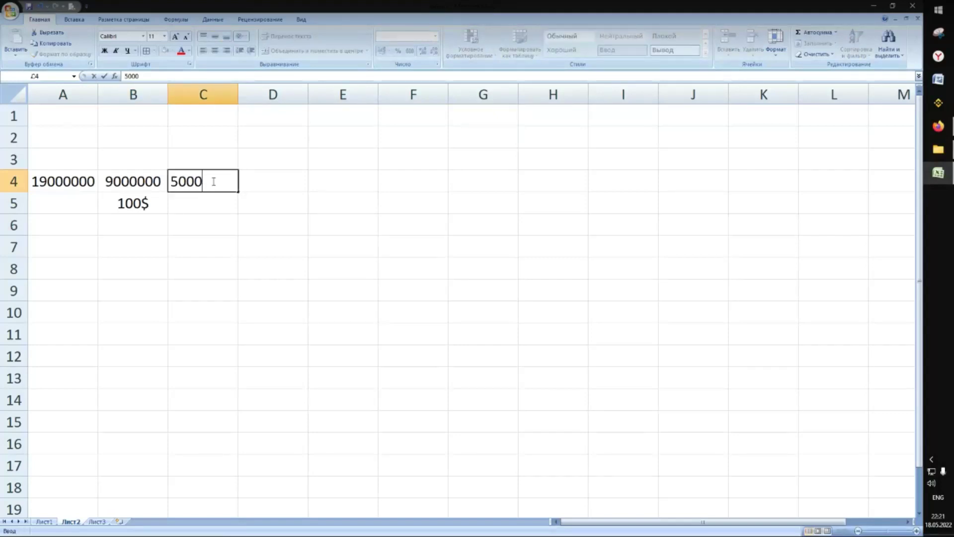
text(000)
key(Return)
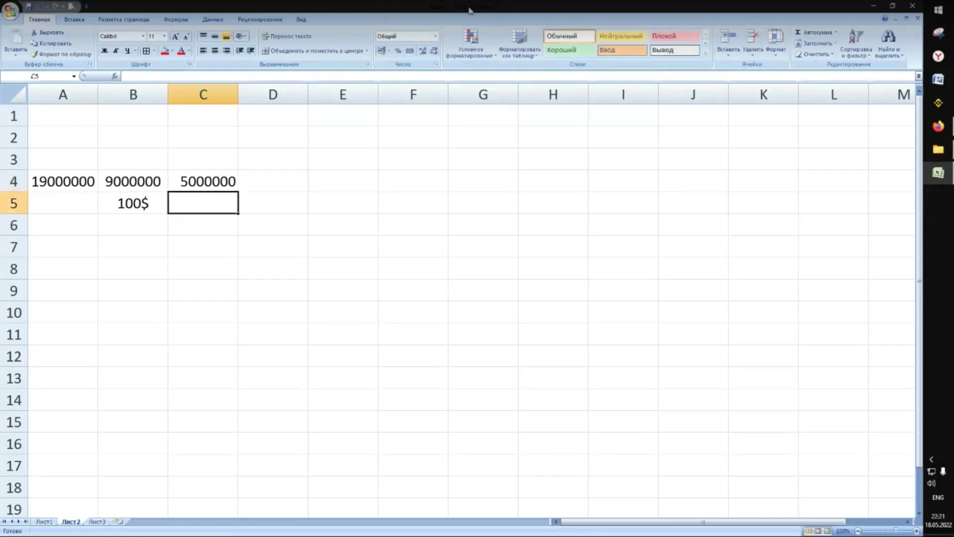
text(4000)
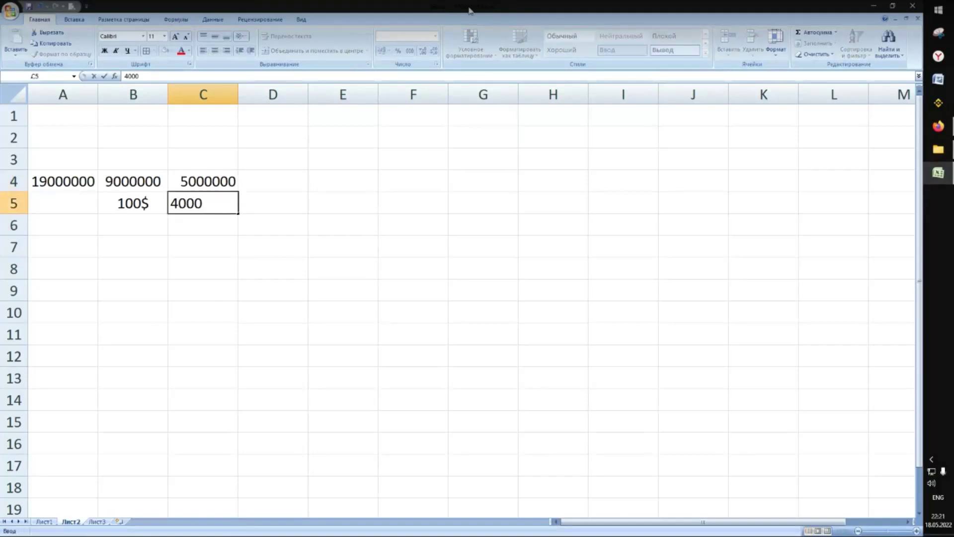
text($)
key(Return)
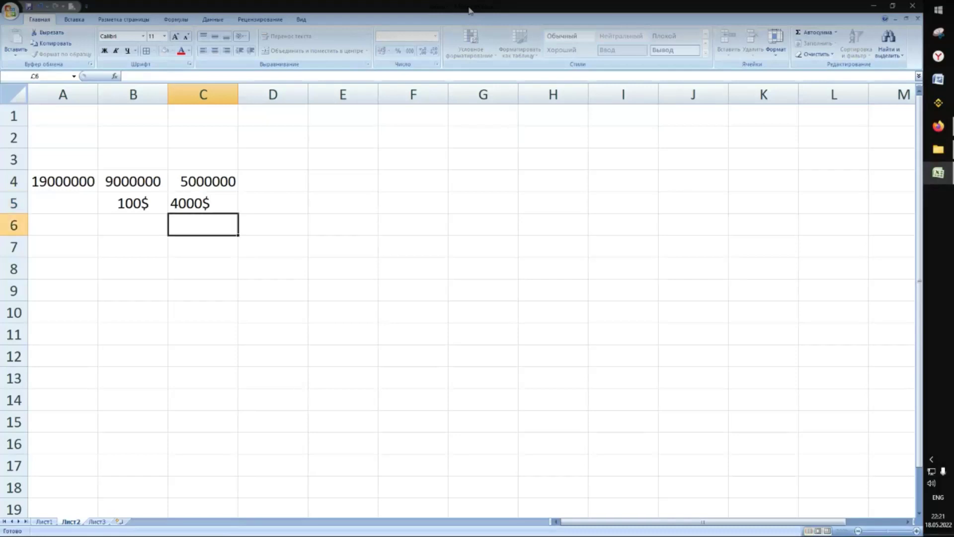
key(Up)
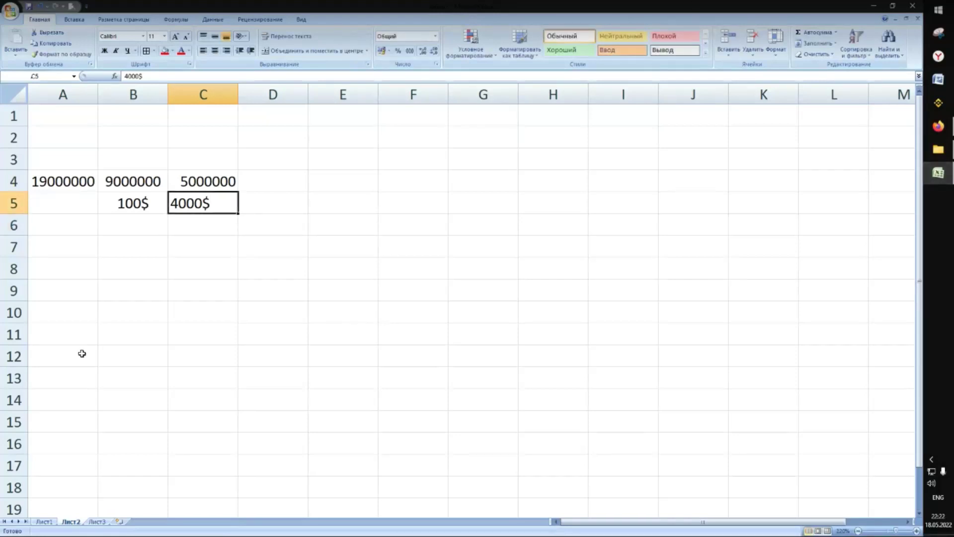
- Center the contents of cells A4:C5 horizontally and vertically
drag(81, 183, 206, 206)
click(214, 39)
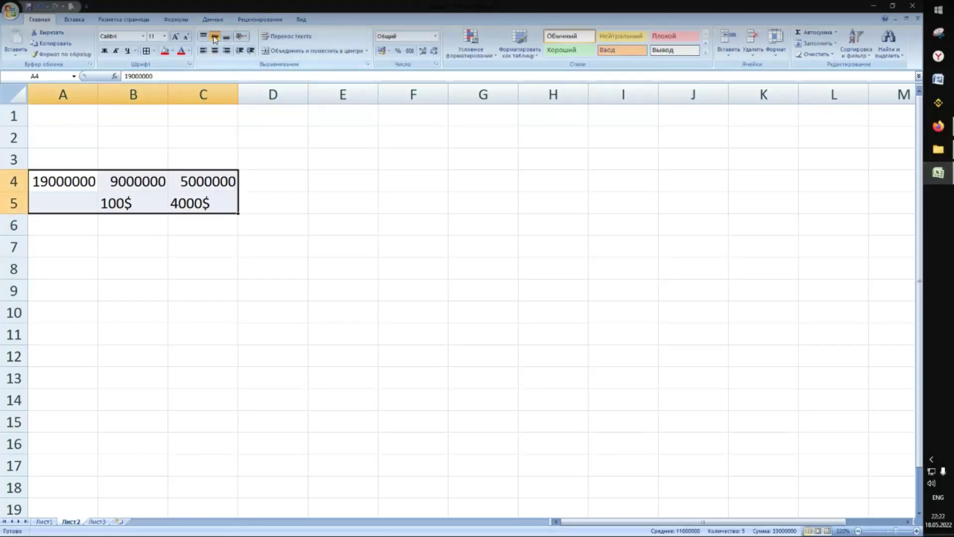
click(215, 50)
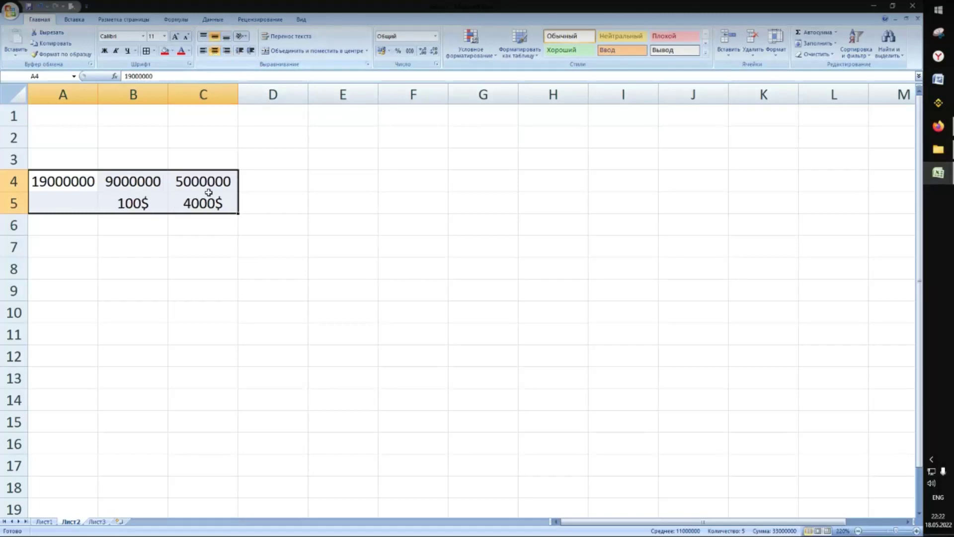
click(205, 182)
click(198, 208)
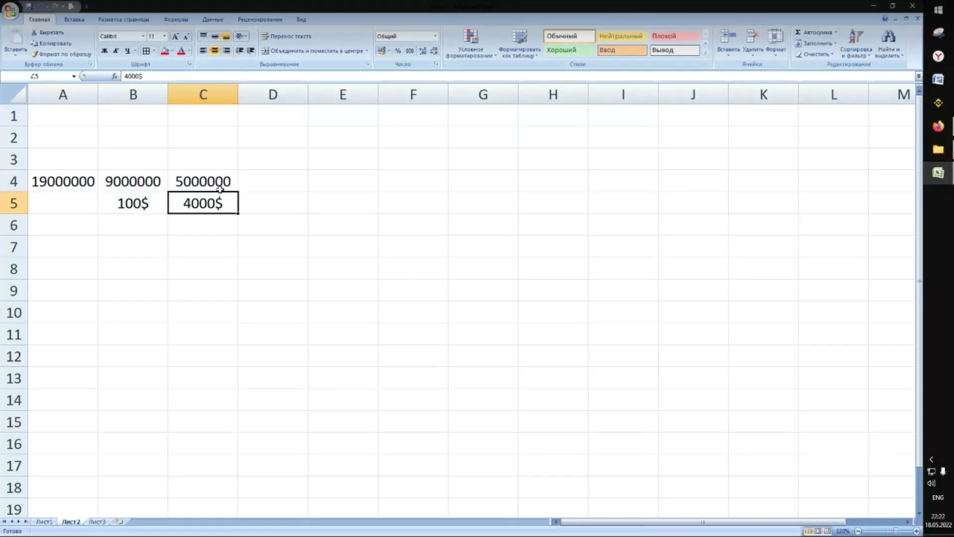
- Enter 4000000 in cell D4 and 68000 in cell D5
click(282, 180)
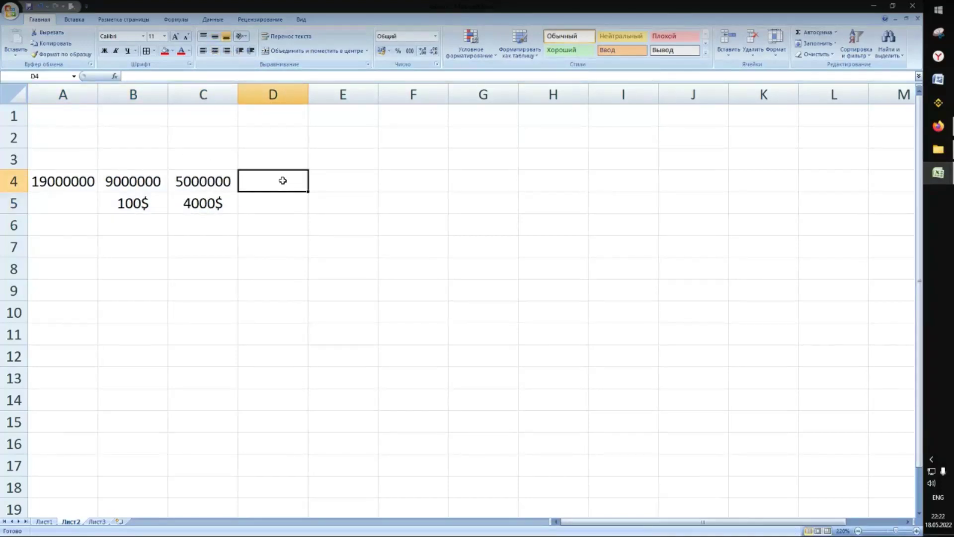
text(400000)
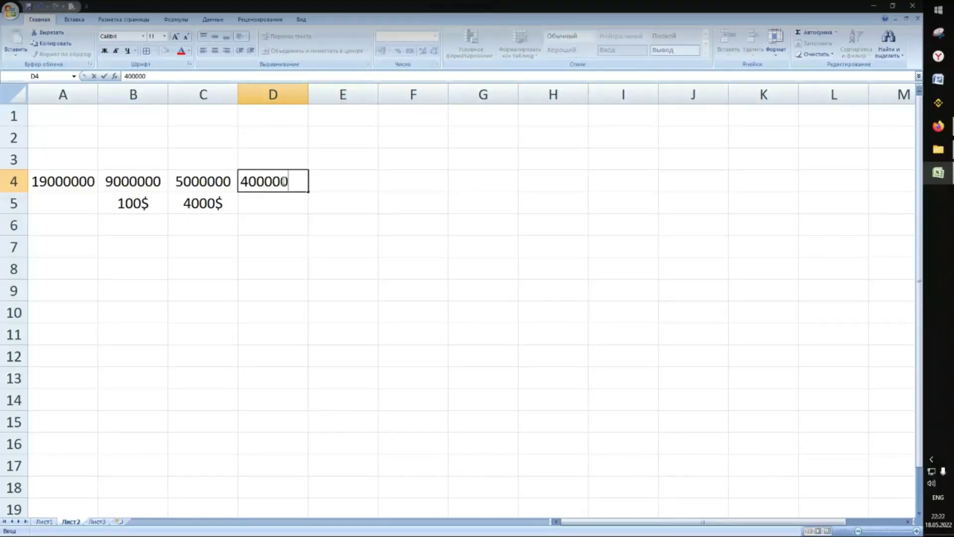
text(0)
key(Return)
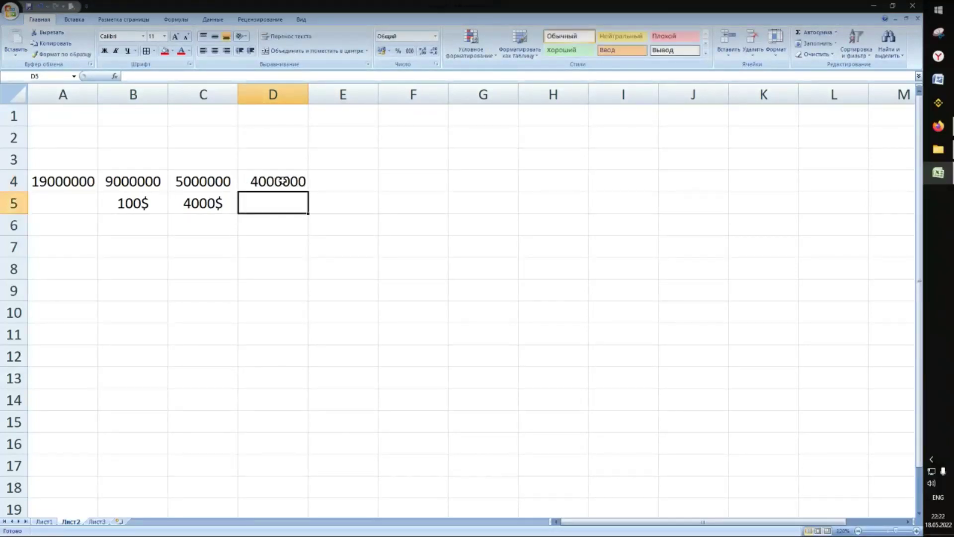
text(68)
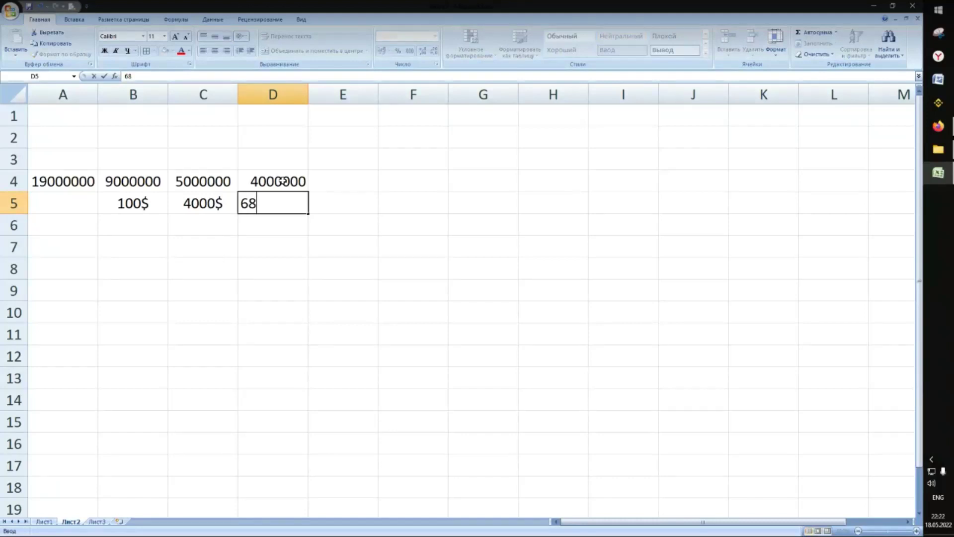
text(000)
key(Return)
- Review the coin amount in D4 against the price in D5
drag(283, 181, 281, 202)
click(270, 203)
click(273, 191)
click(281, 202)
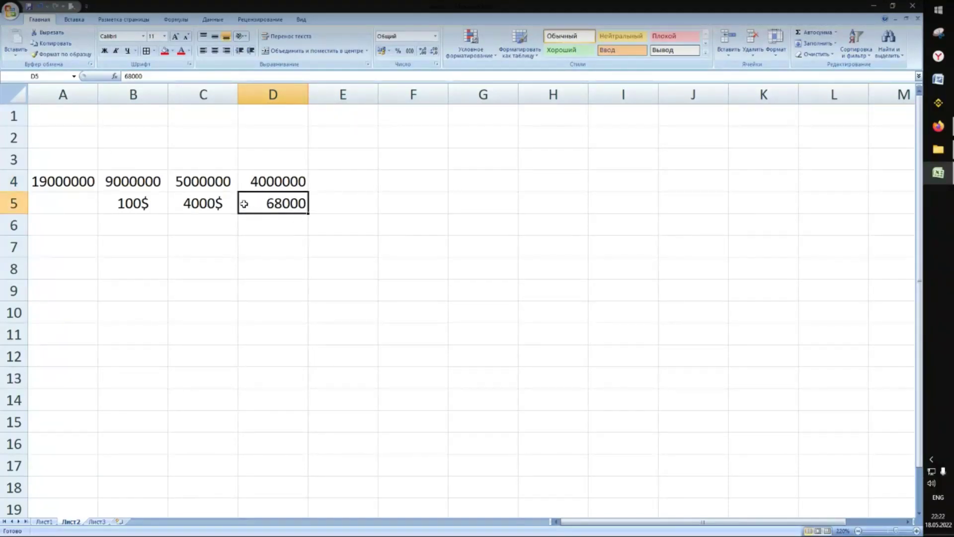
click(248, 179)
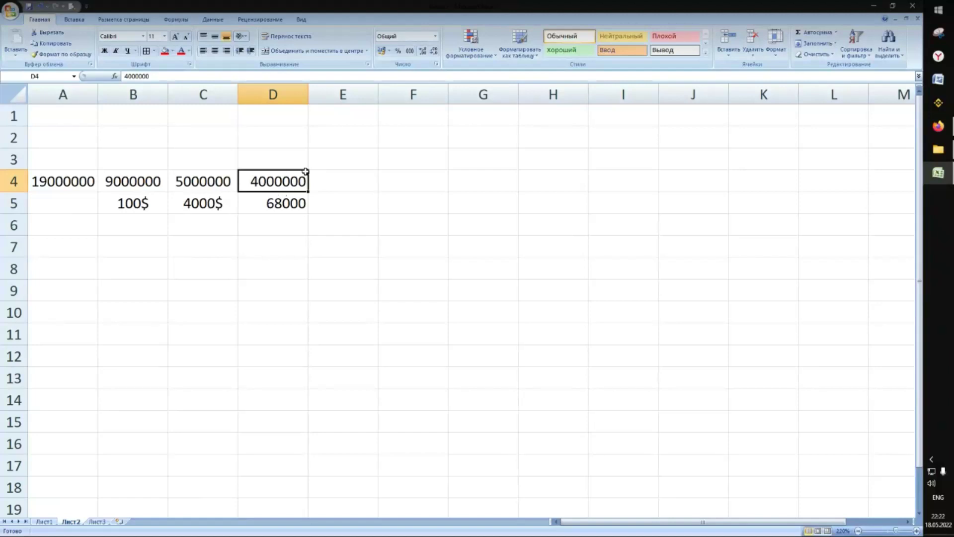
click(264, 206)
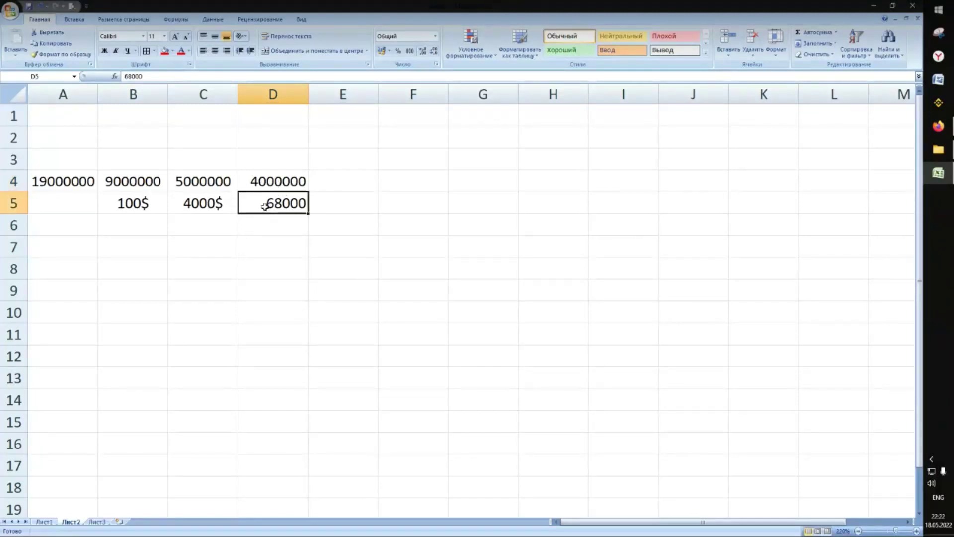
- Review the amount and price in cells C4 and C5, and the amount in B4
click(202, 183)
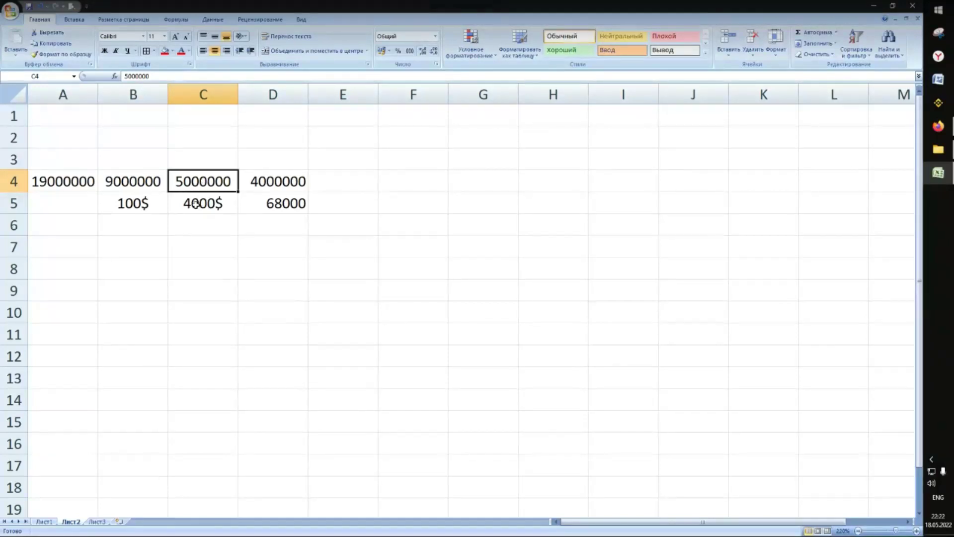
click(196, 204)
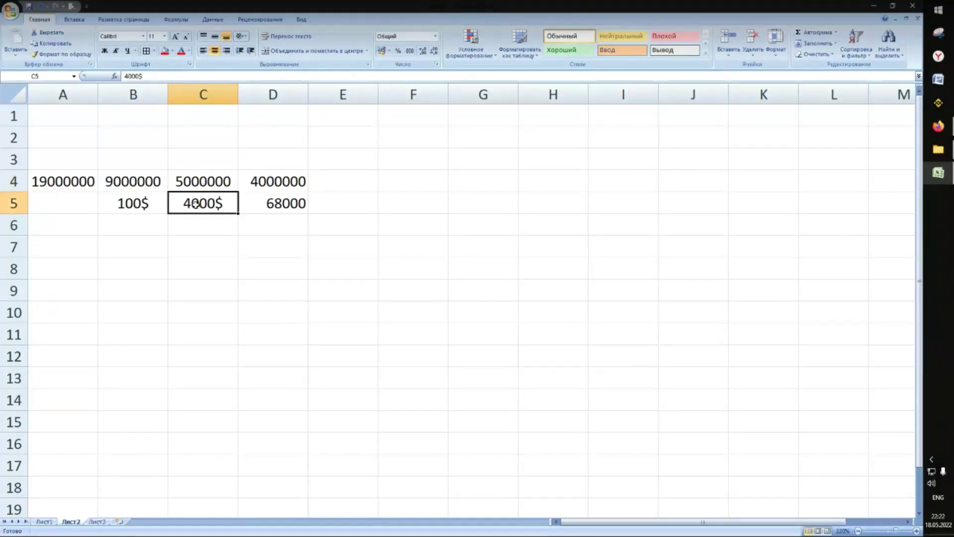
click(133, 182)
- Switch to the CoinGecko Bitcoin page in Firefox and examine the circulating supply against the total supply
click(944, 126)
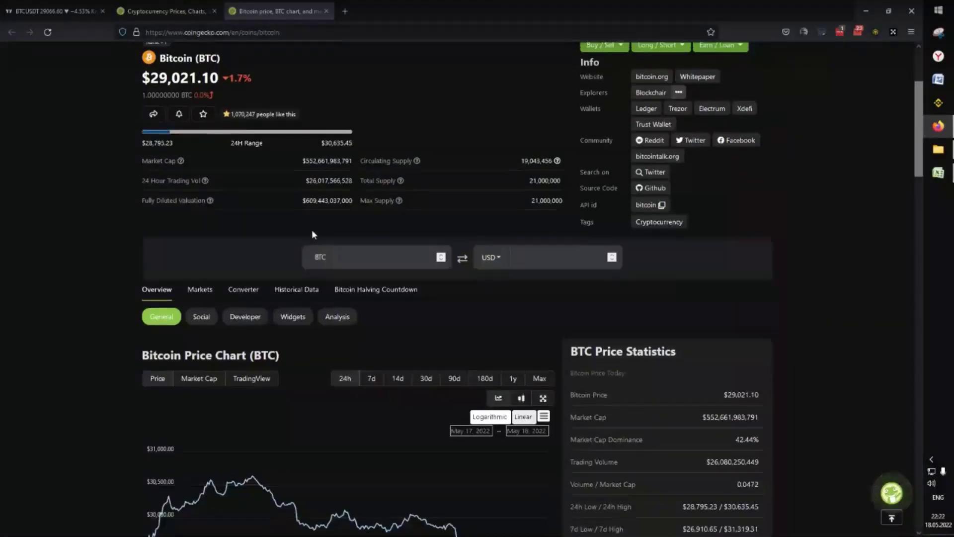
scroll(312, 228, up, 2)
double_click(548, 208)
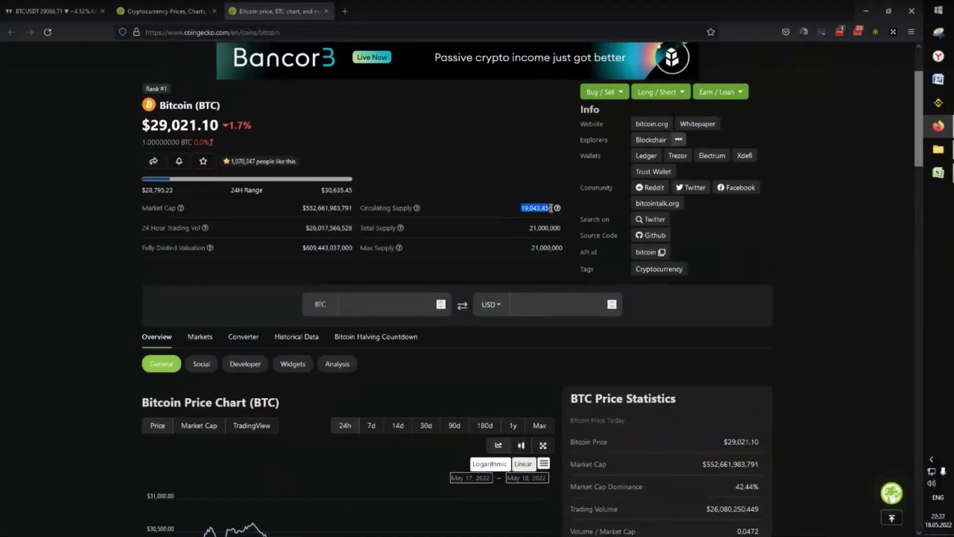
click(532, 226)
scroll(532, 226, up, 2)
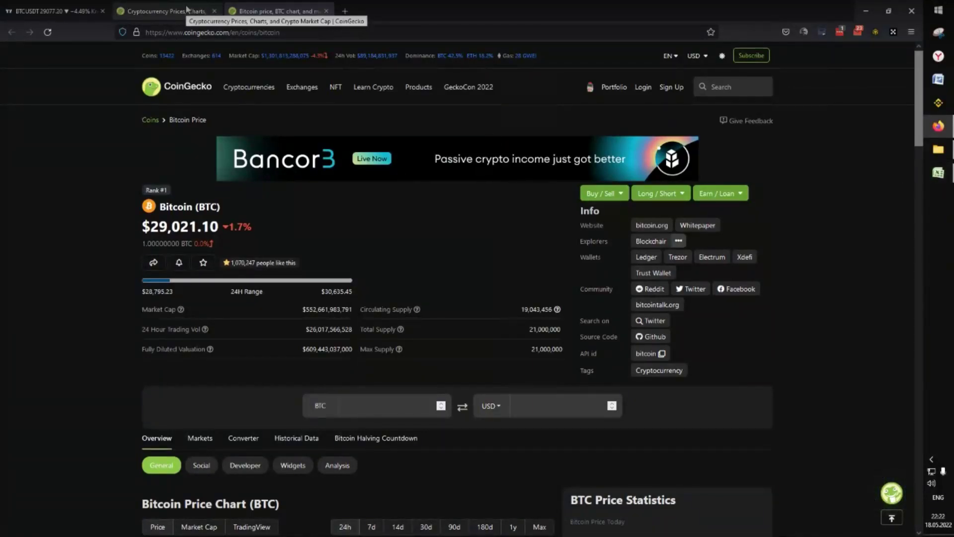
- Switch to Excel and center the contents of cells A4:D5 horizontally
click(933, 174)
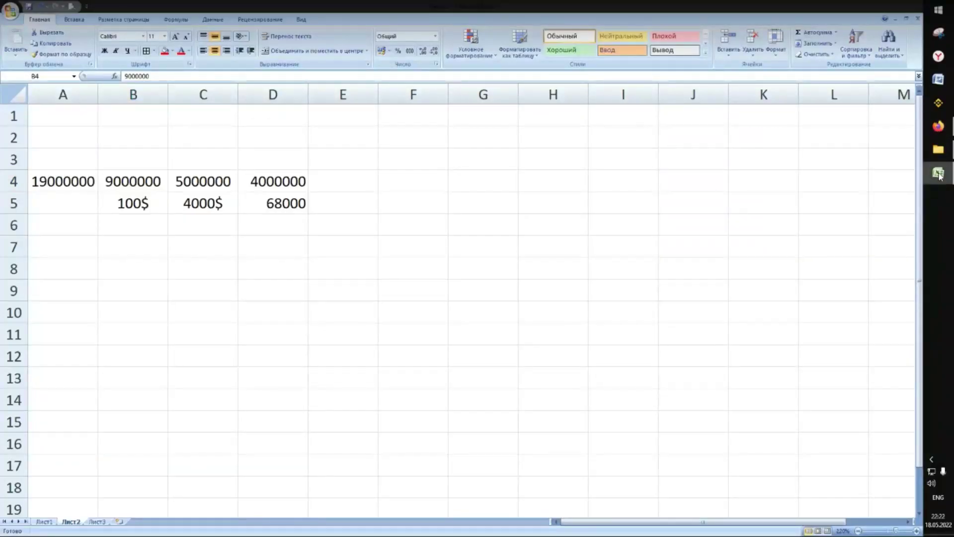
click(939, 175)
click(939, 175)
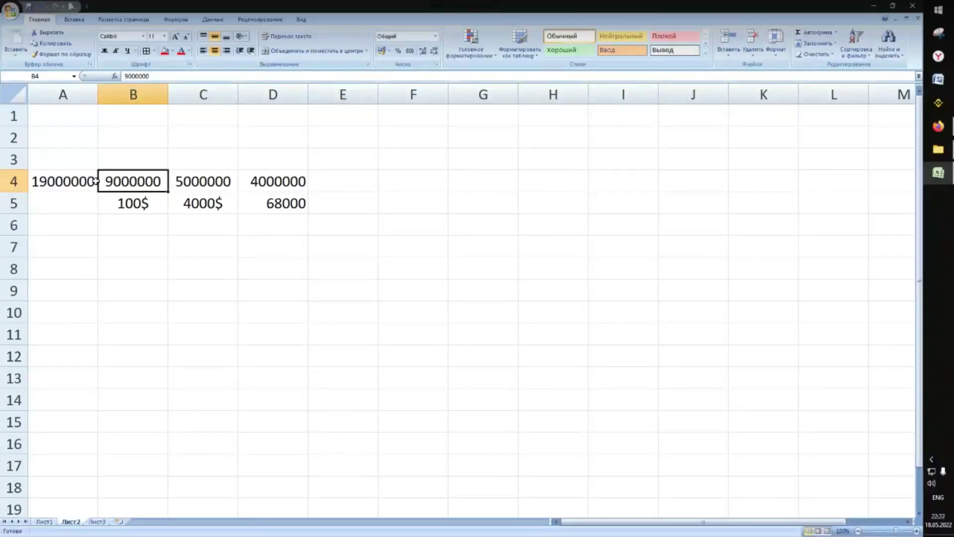
drag(95, 181, 247, 198)
click(214, 50)
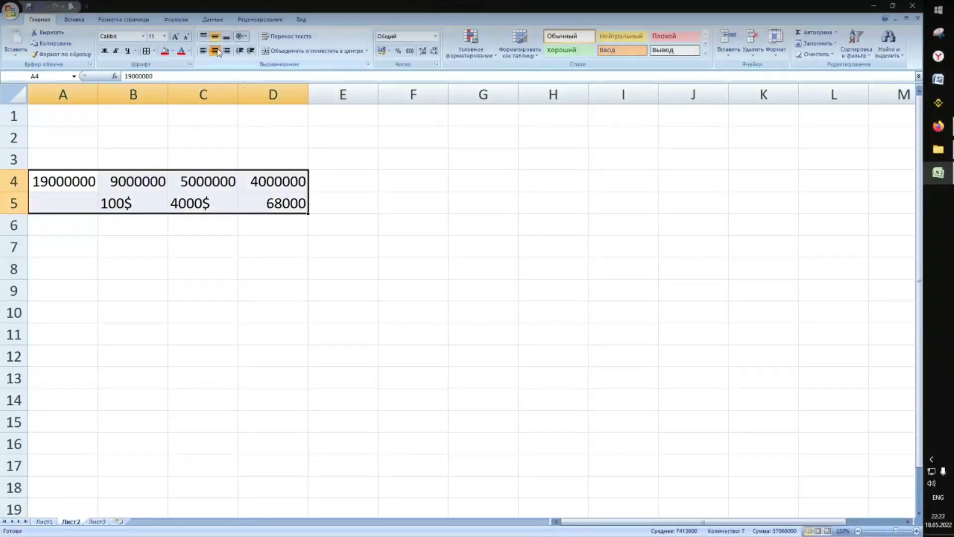
click(214, 50)
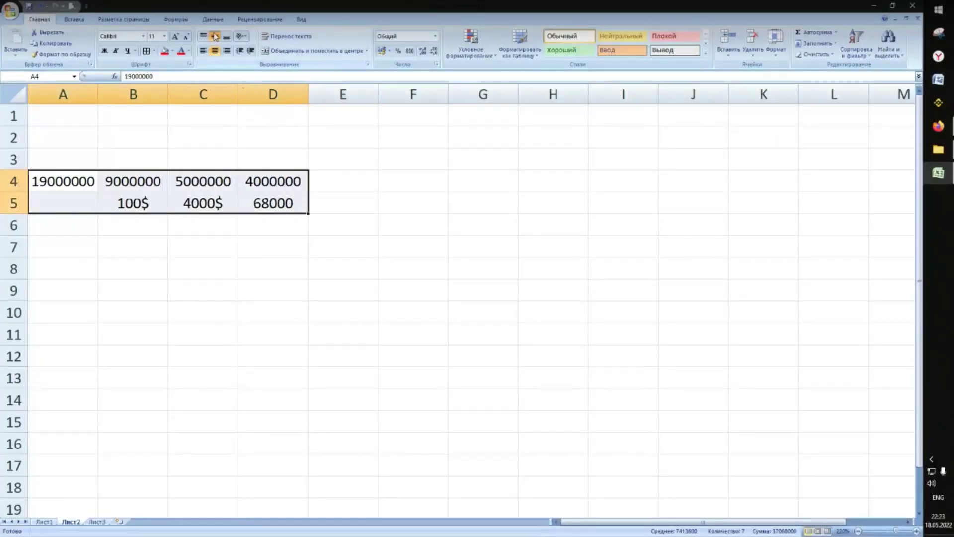
- Apply borders around all the cells in the range A4:D5
click(255, 180)
drag(73, 181, 264, 205)
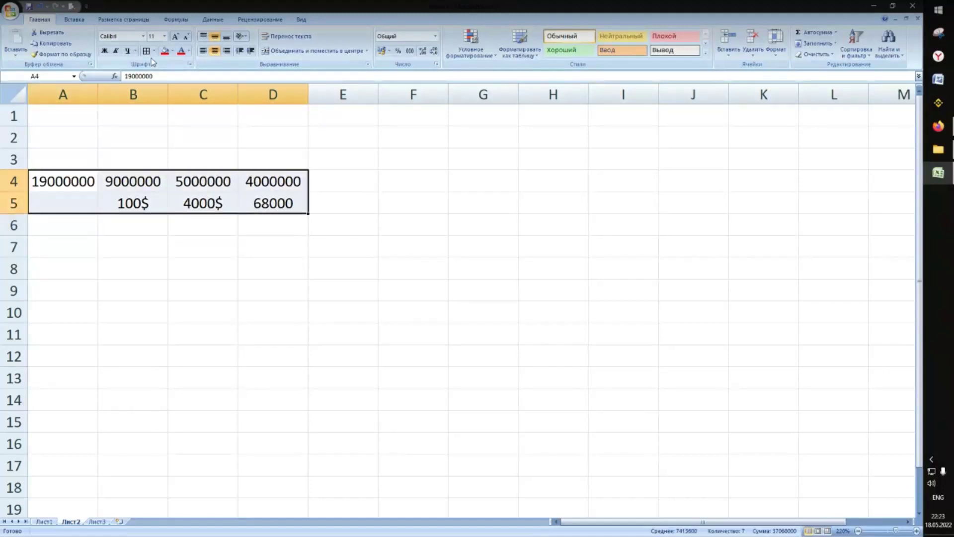
click(213, 189)
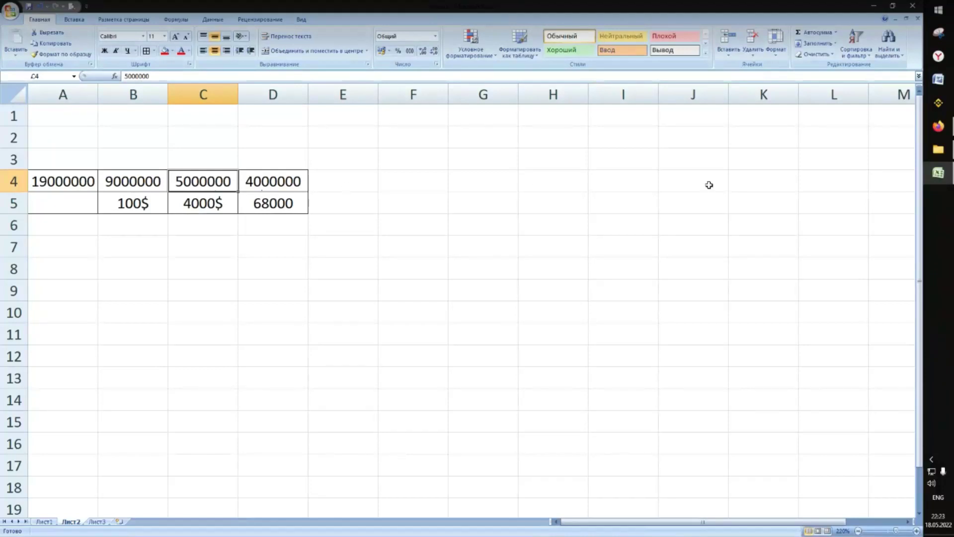
- Switch to CoinGecko in Firefox, open the list of cryptocurrencies by market cap and examine Bitcoin's price
click(947, 134)
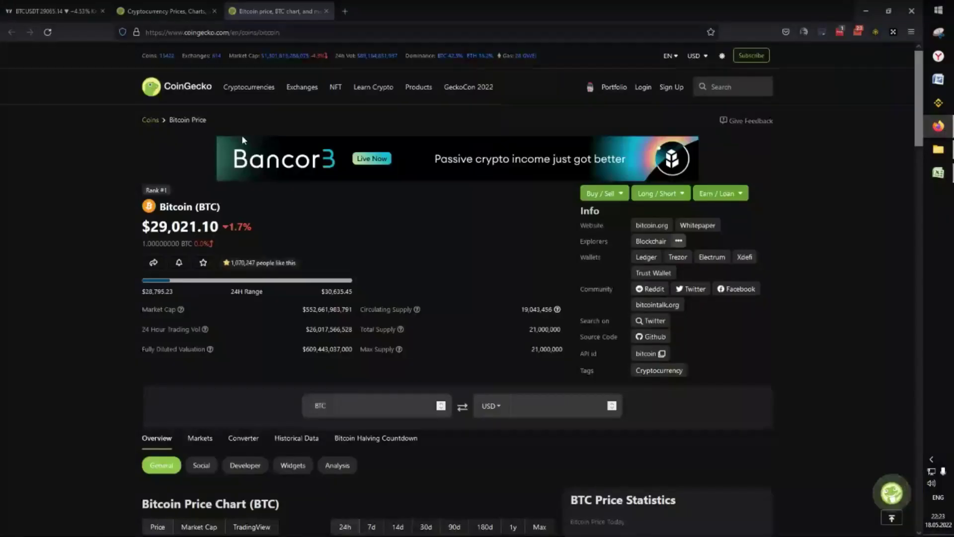
click(242, 135)
scroll(481, 246, down, 2)
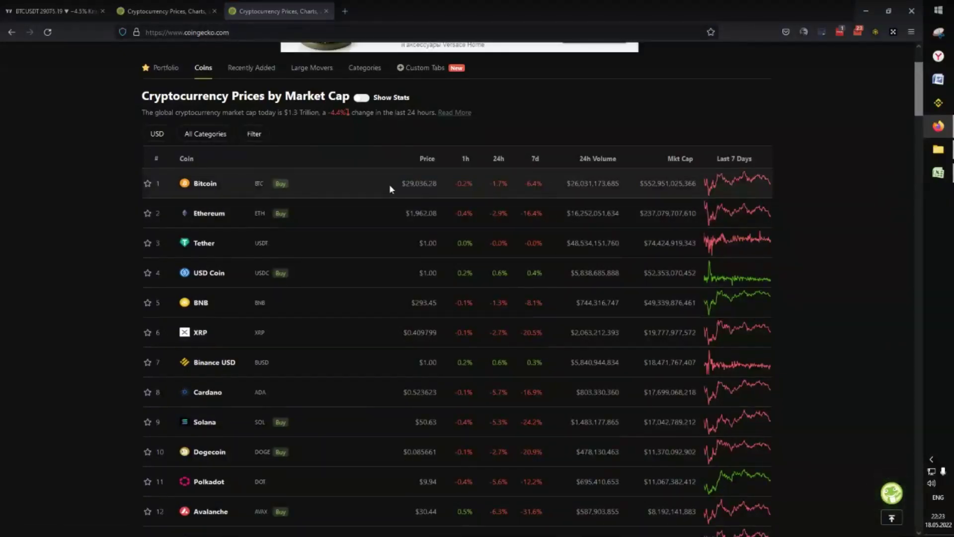
drag(389, 184, 440, 184)
click(440, 184)
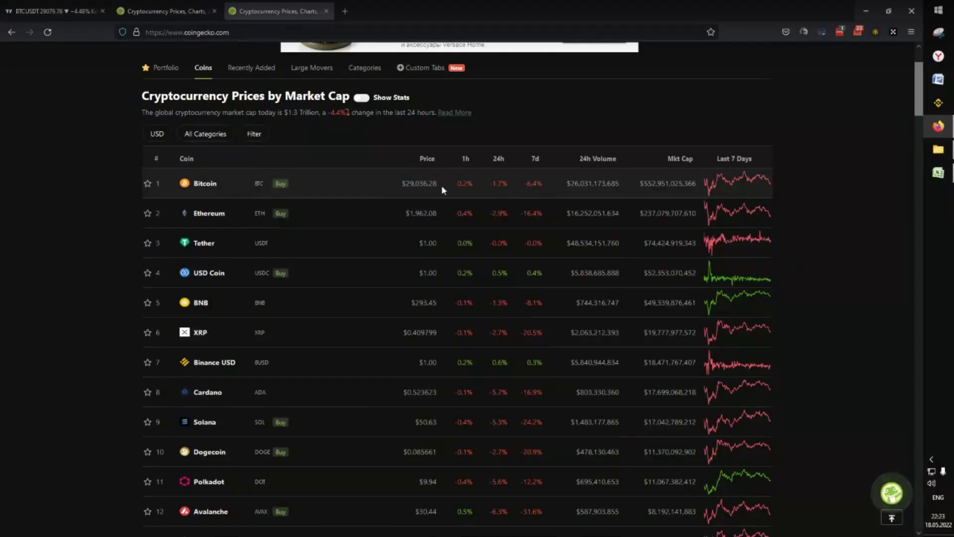
scroll(435, 189, up, 2)
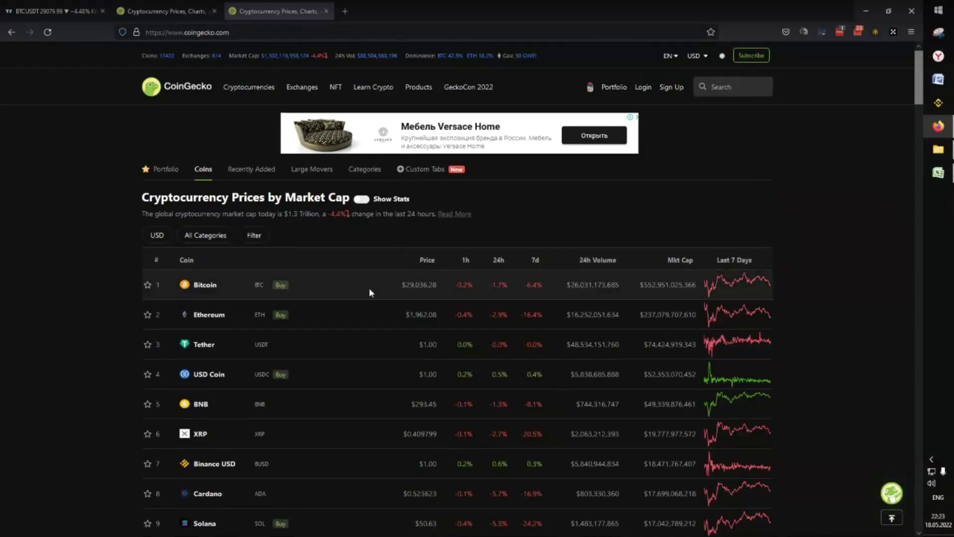
drag(402, 286, 436, 288)
click(435, 289)
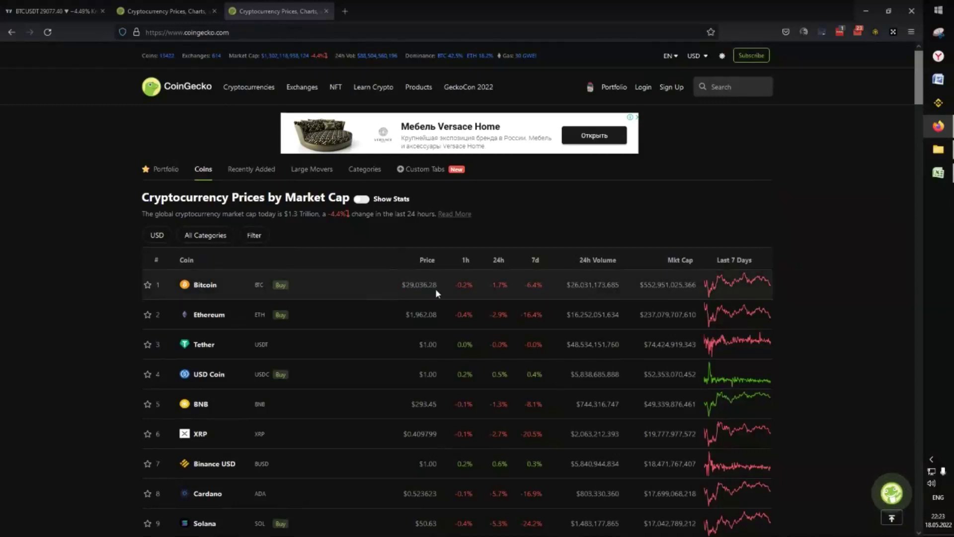